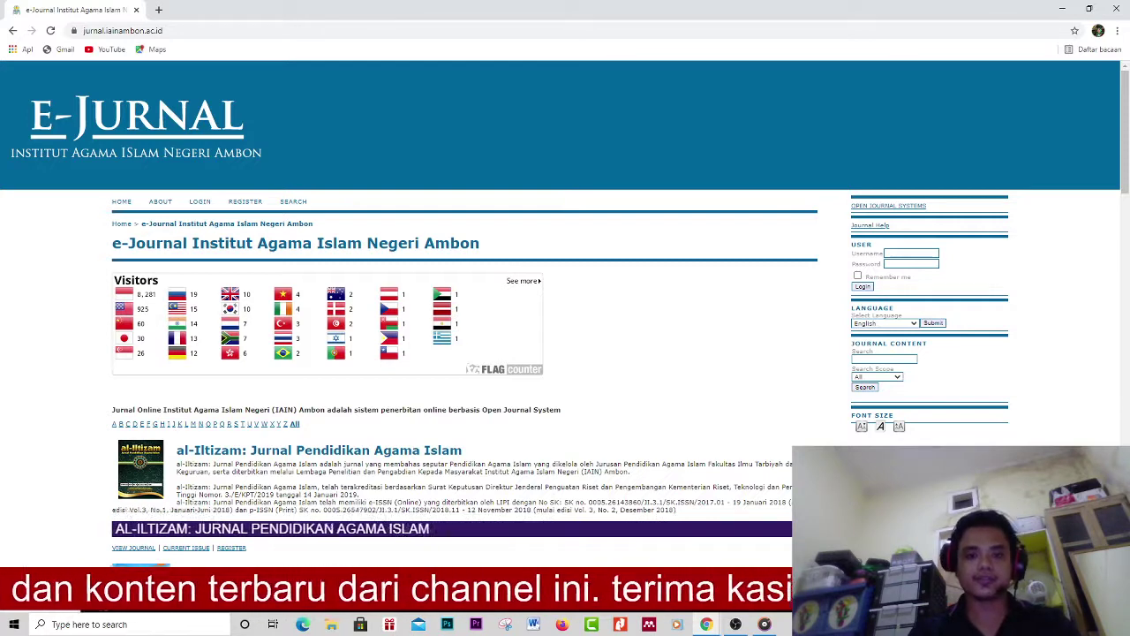
Look through the journals listed on the e-Journal Institut Agama Islam Negeri Ambon home page.
scroll(565, 335, down, 1)
scroll(565, 336, down, 1)
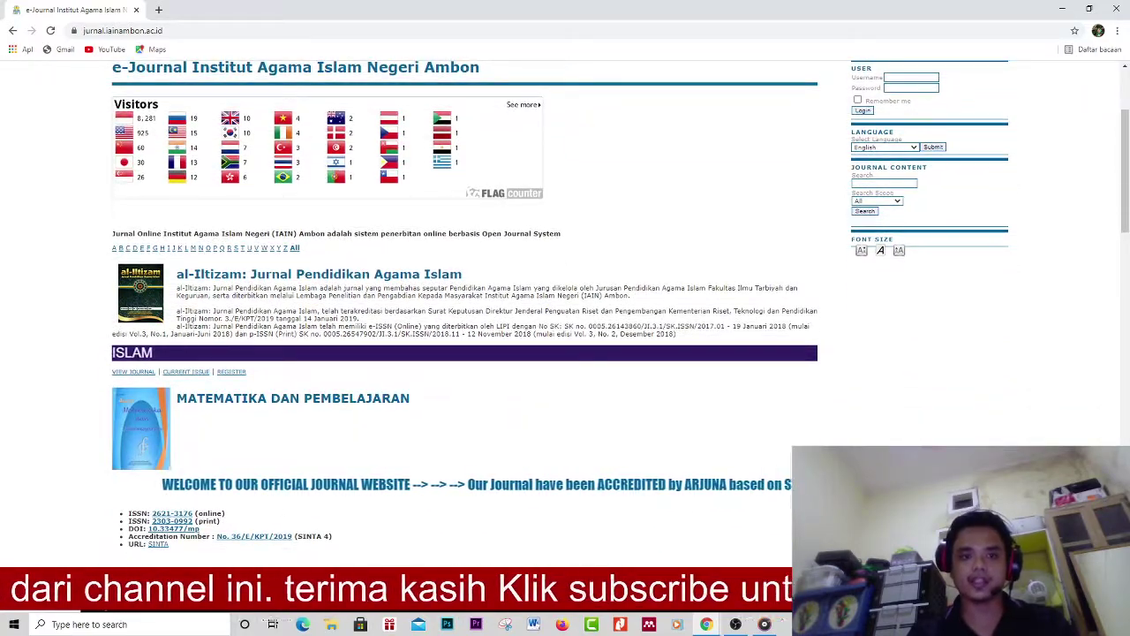
scroll(565, 336, down, 5)
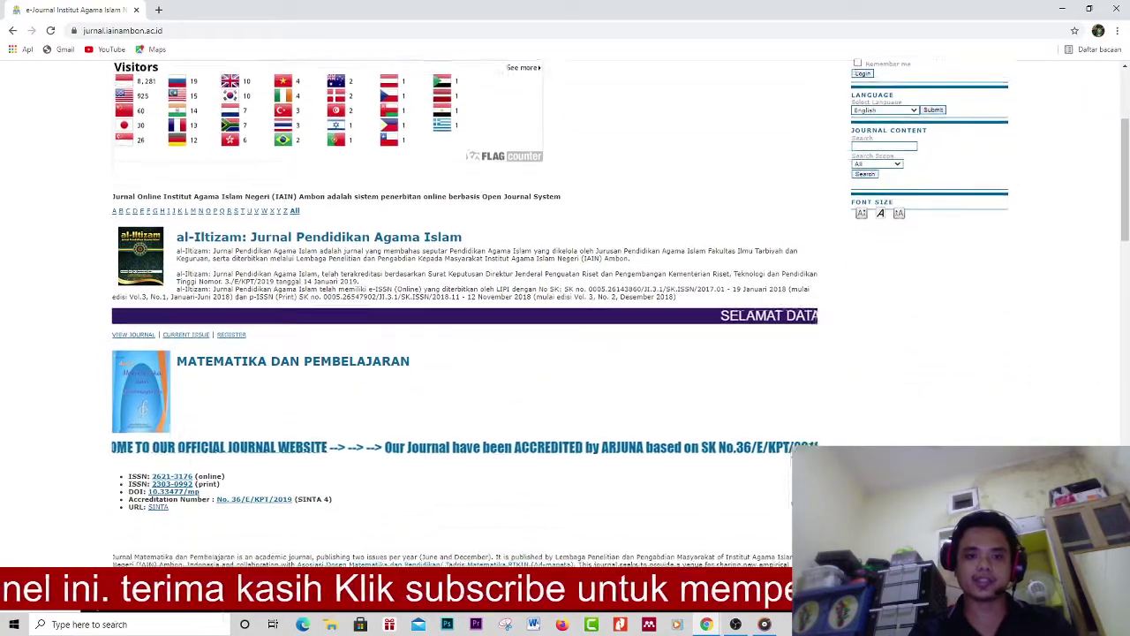
scroll(565, 335, down, 10)
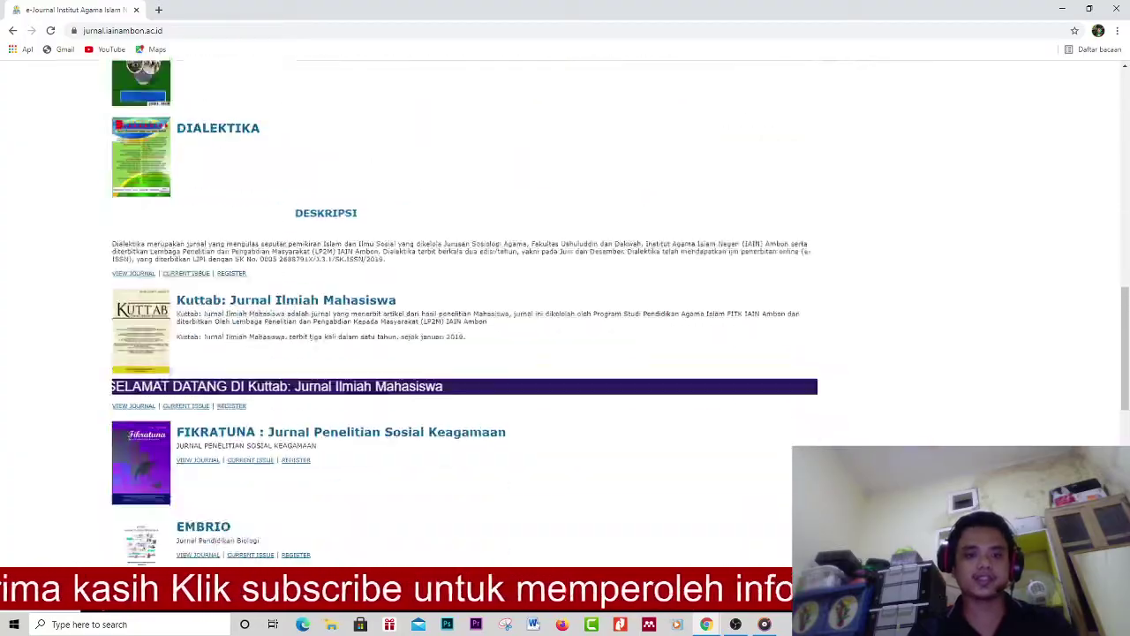
scroll(566, 335, up, 8)
scroll(565, 336, up, 8)
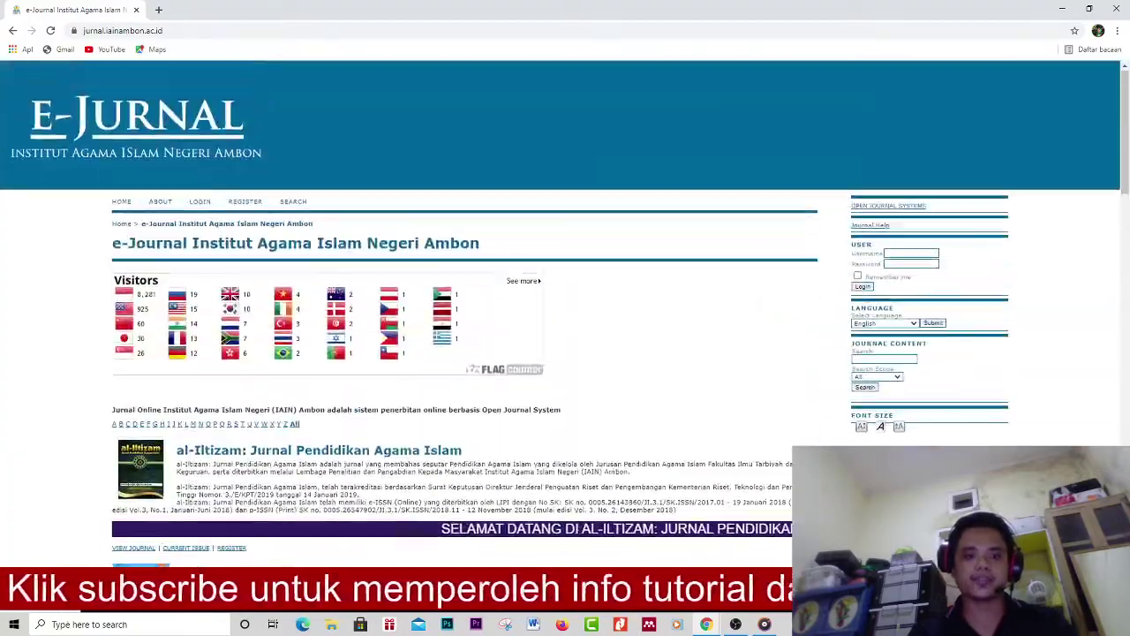
scroll(566, 335, down, 3)
scroll(566, 335, down, 8)
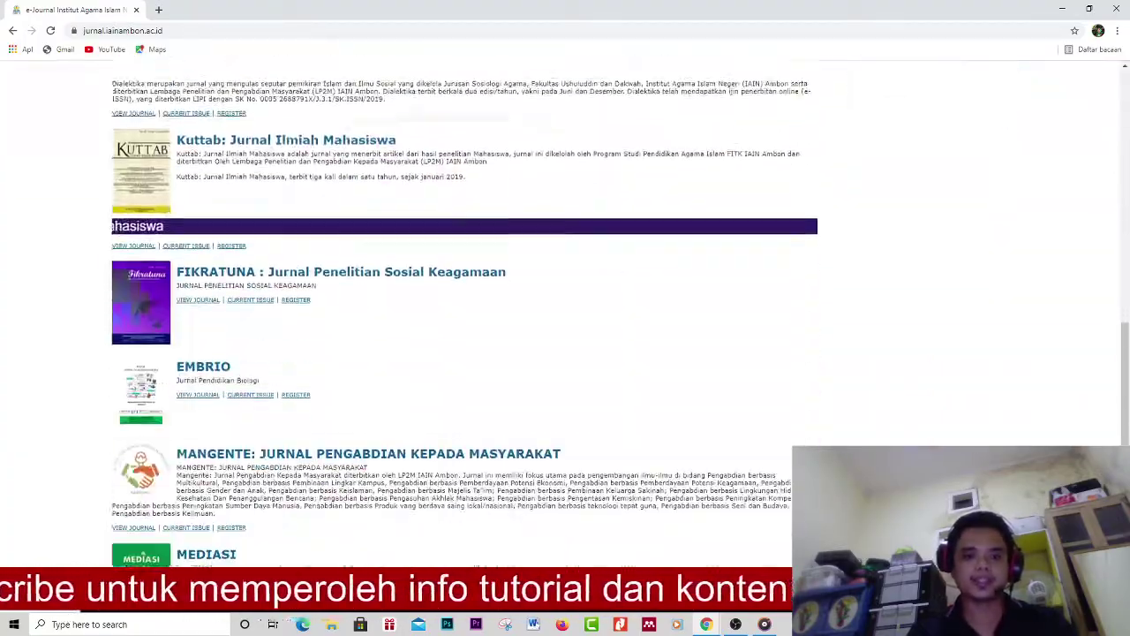
scroll(565, 336, down, 5)
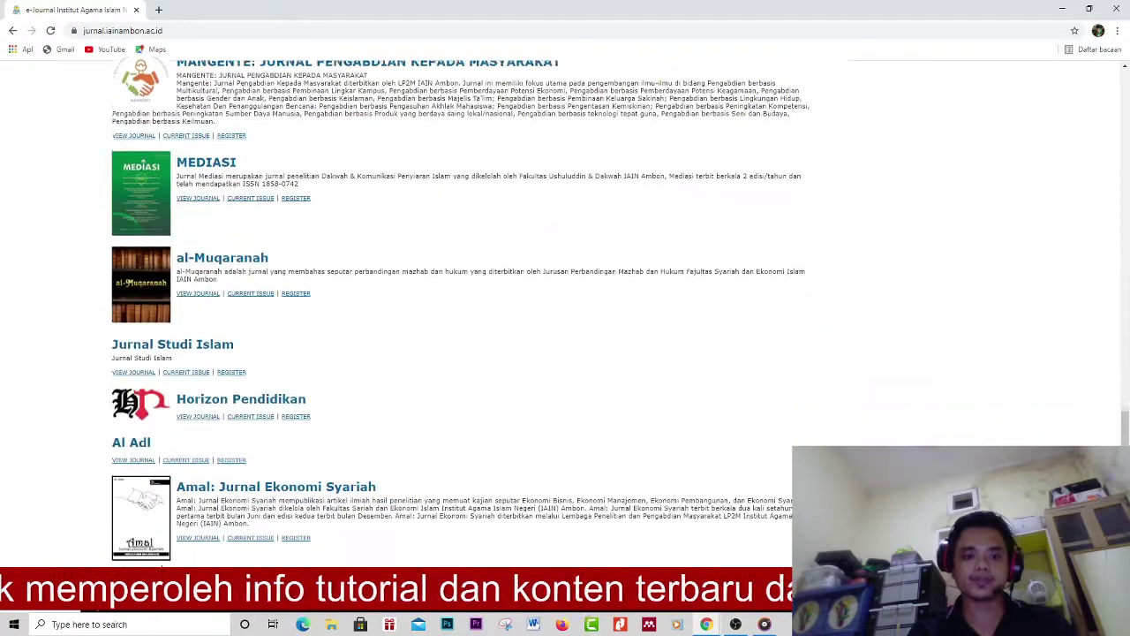
scroll(566, 336, up, 15)
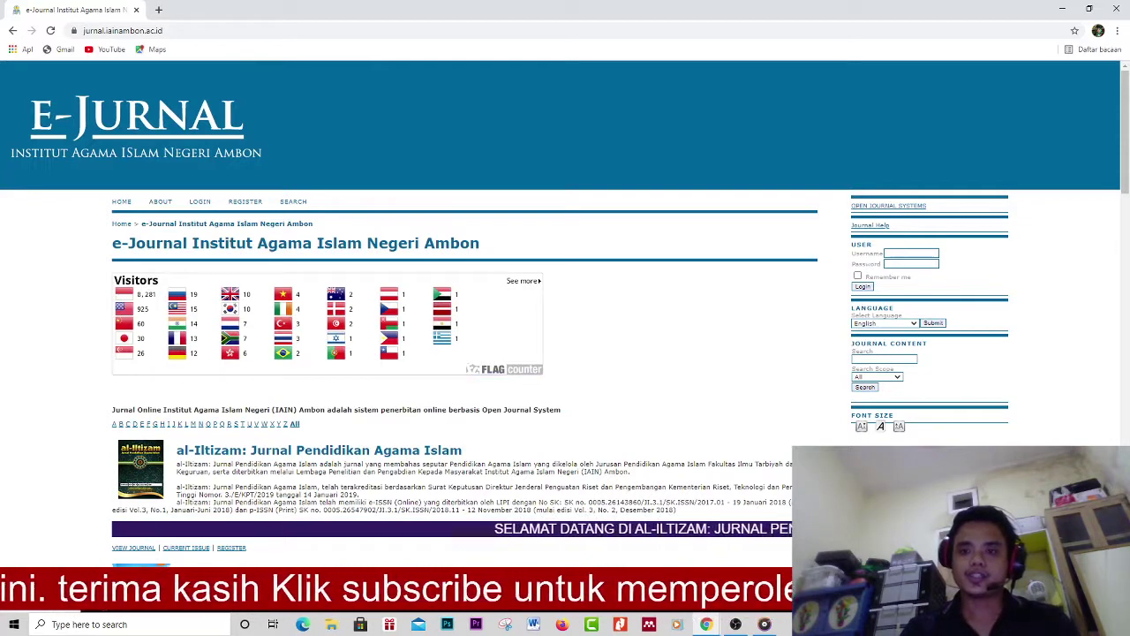
Enter admin as the username in the site's user login form.
scroll(953, 292, up, 5)
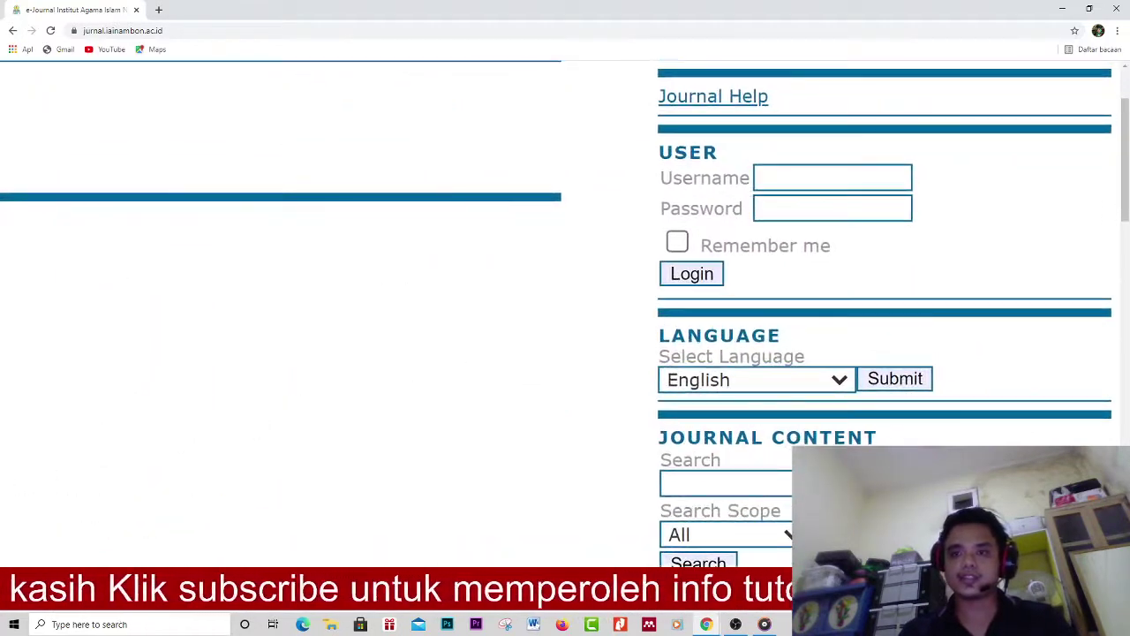
scroll(770, 211, up, 2)
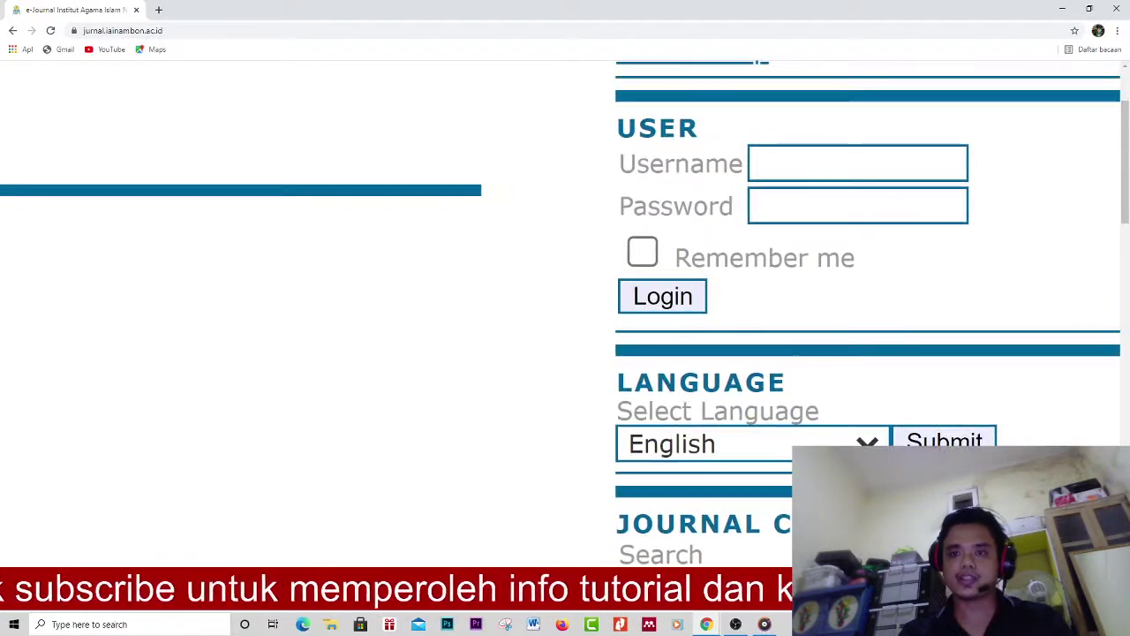
scroll(770, 210, up, 2)
scroll(770, 210, right, 3)
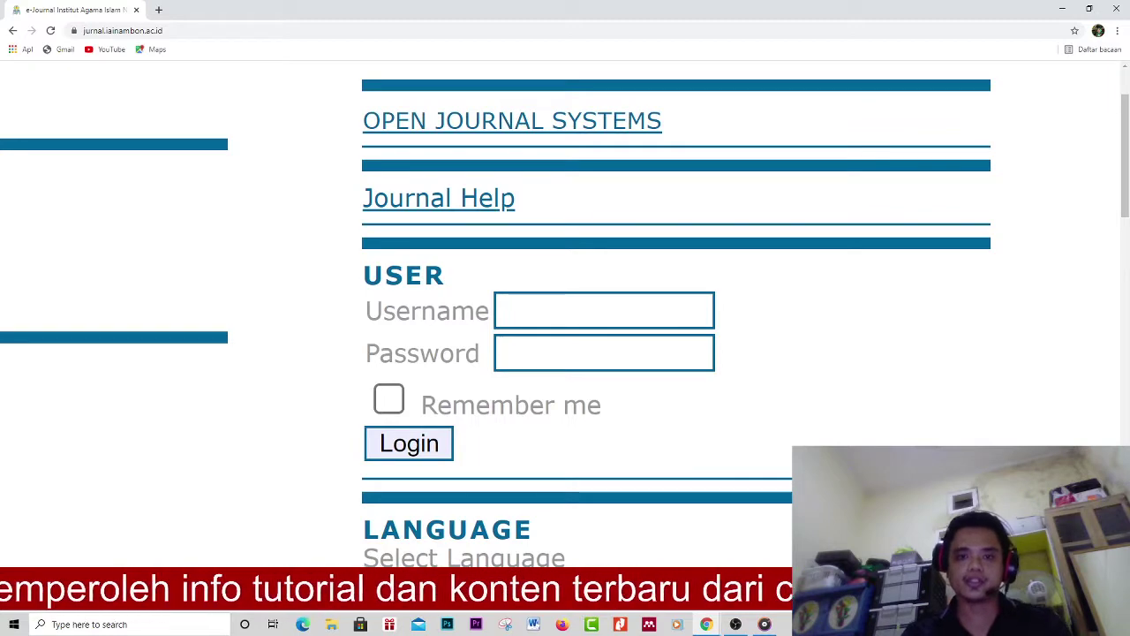
click(604, 310)
key(Down)
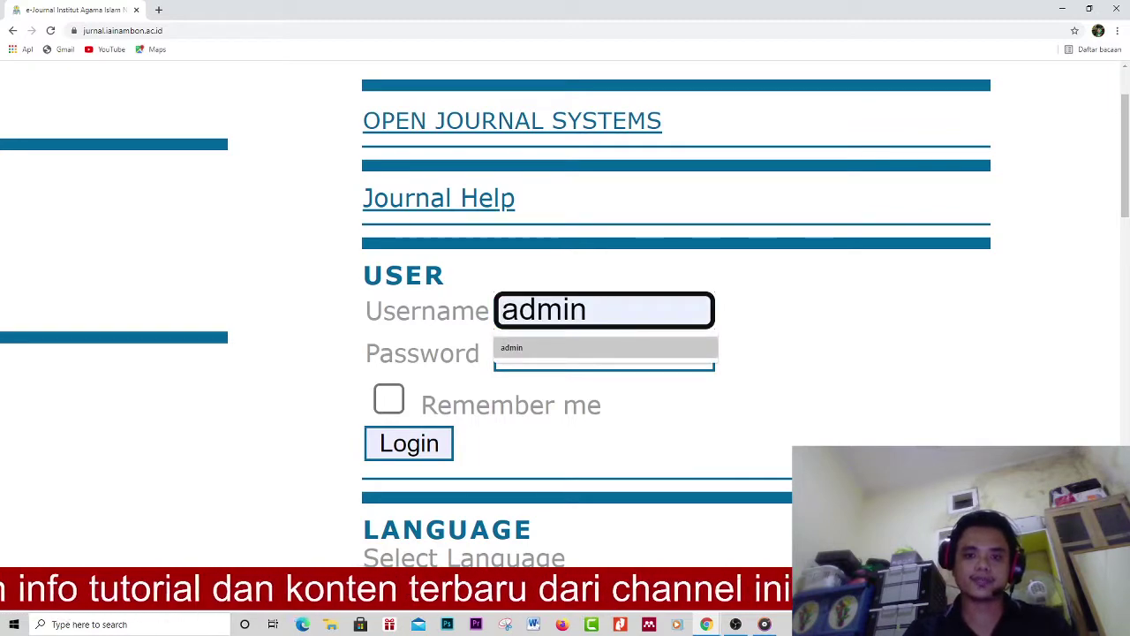
key(Return)
key(Tab)
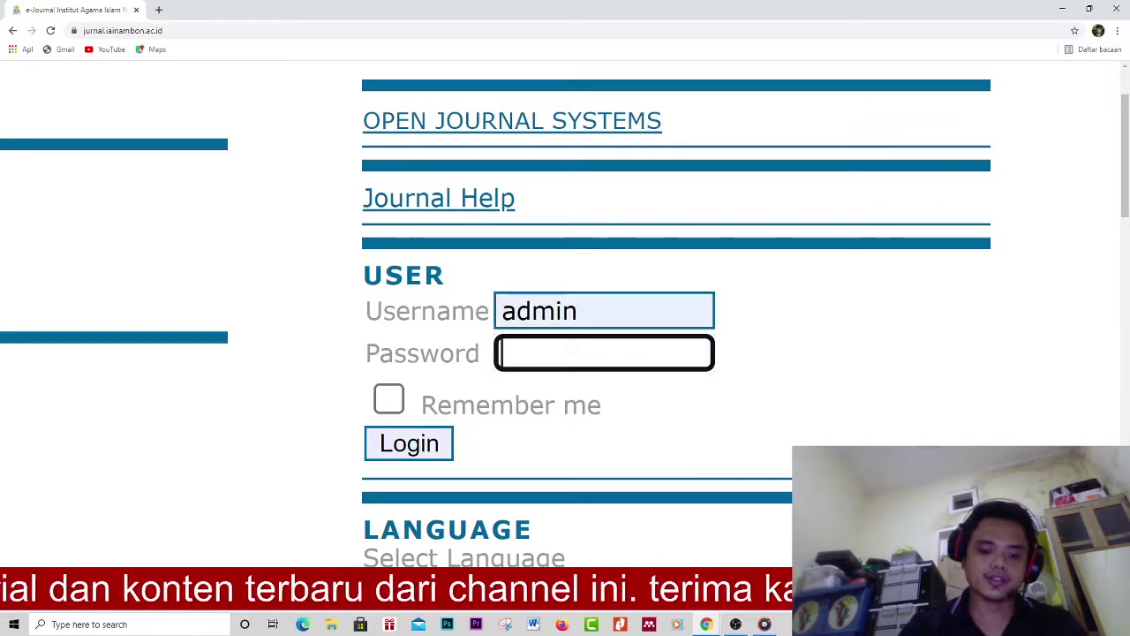
Enter the account password, log in to the journal site and close the browser's password-saving prompt.
text(•••••••)
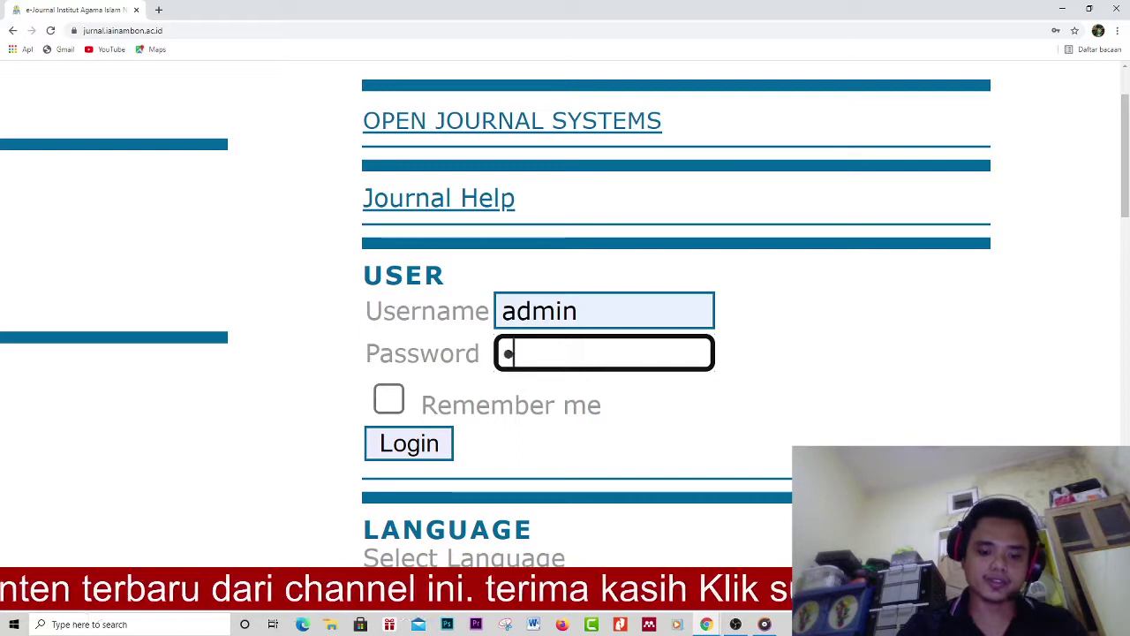
text(••••)
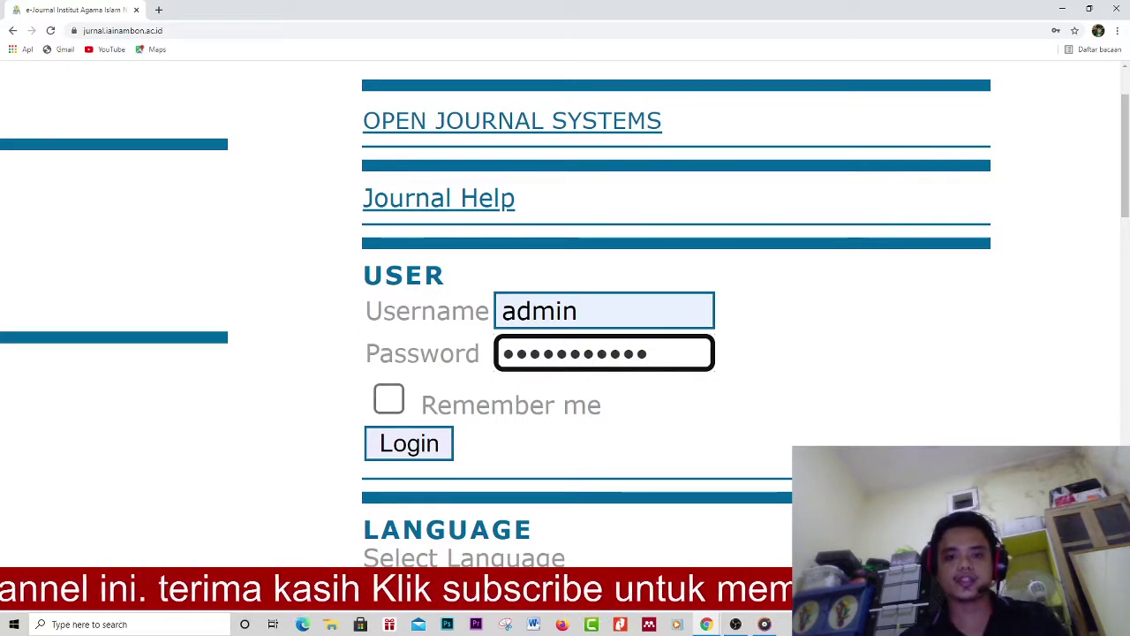
key(Tab)
key(Tab)
key(Return)
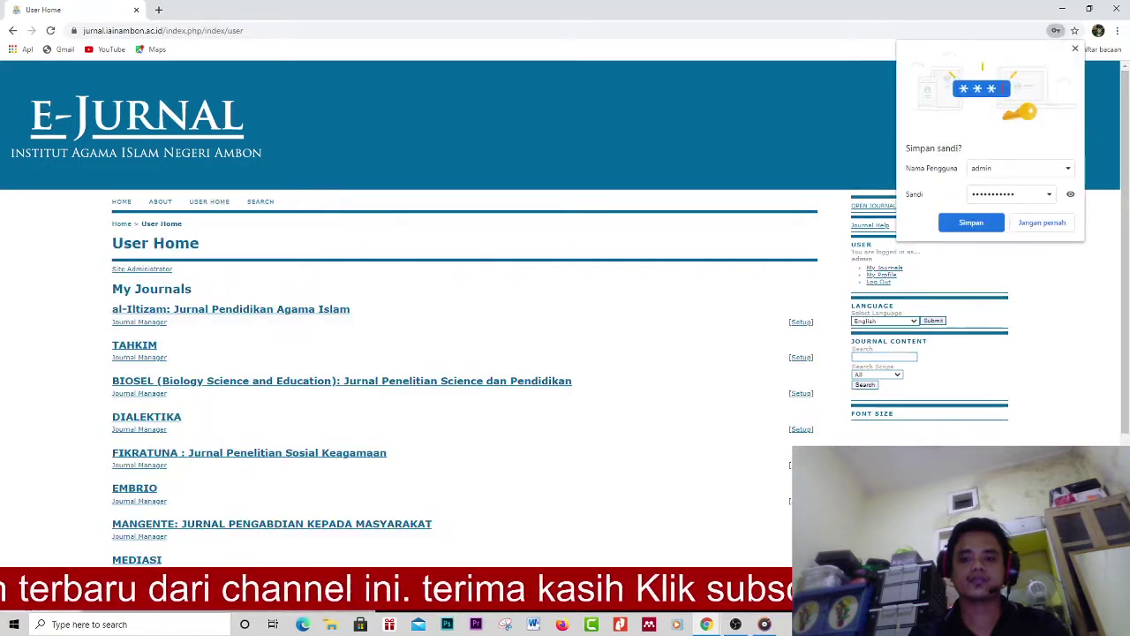
key(Return)
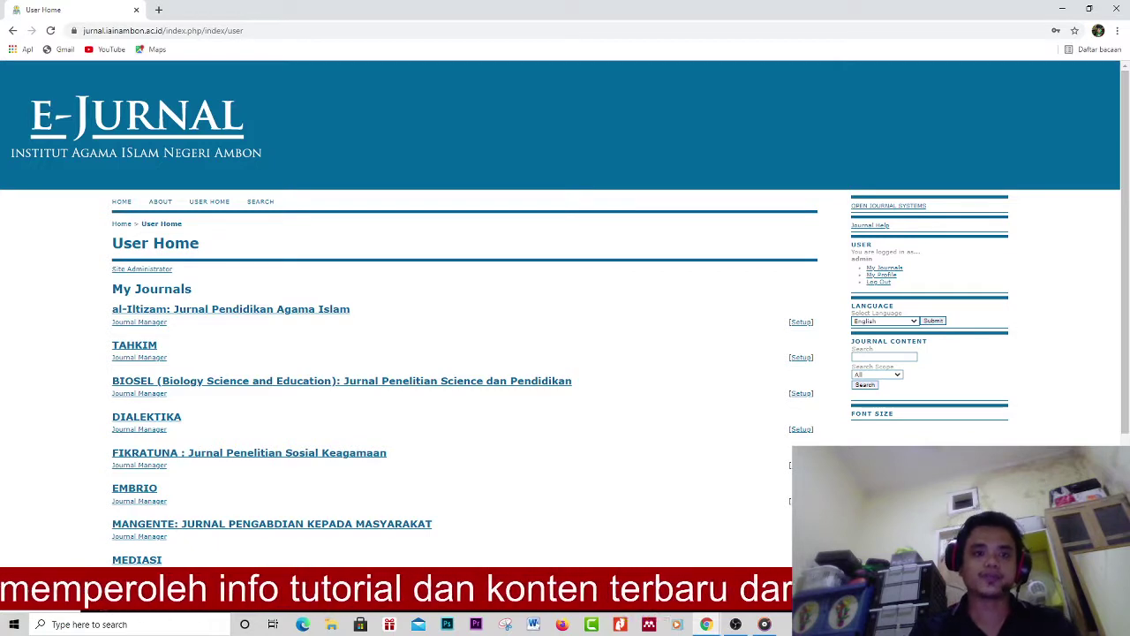
Open the Site Administration page from the administrator's User Home.
scroll(565, 354, down, 1)
key(ctrl+plus)
key(ctrl+plus)
key(ctrl+plus)
key(ctrl+plus)
key(ctrl+plus)
key(ctrl+plus)
key(ctrl+plus)
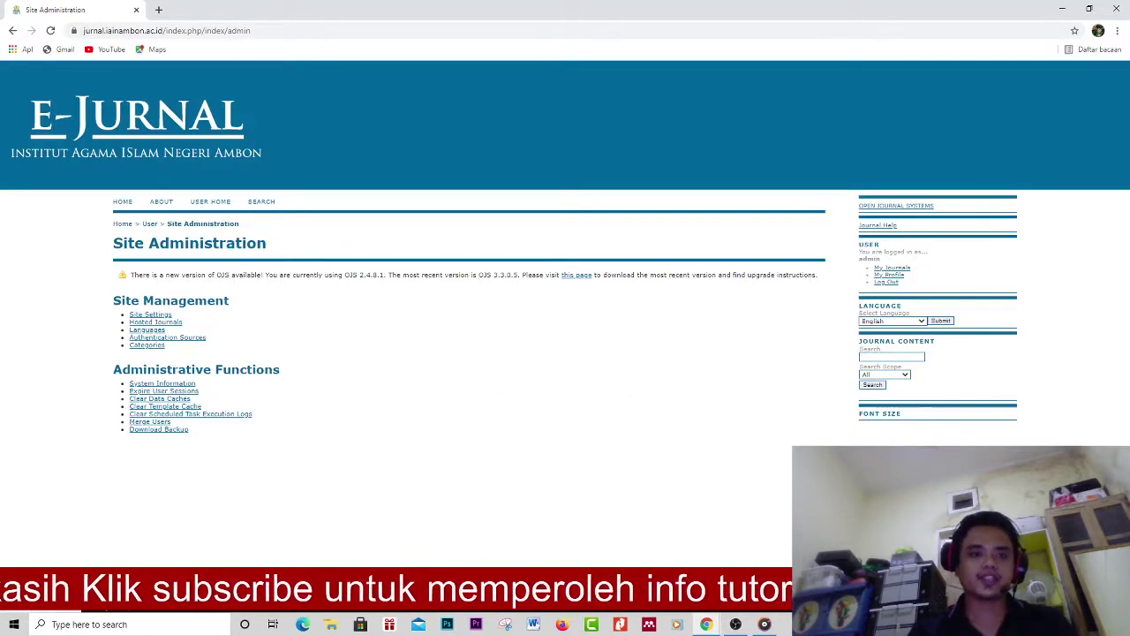
Open the Hosted Journals list under Site Management.
key(ctrl+plus)
key(ctrl+plus)
key(ctrl+plus)
key(ctrl+plus)
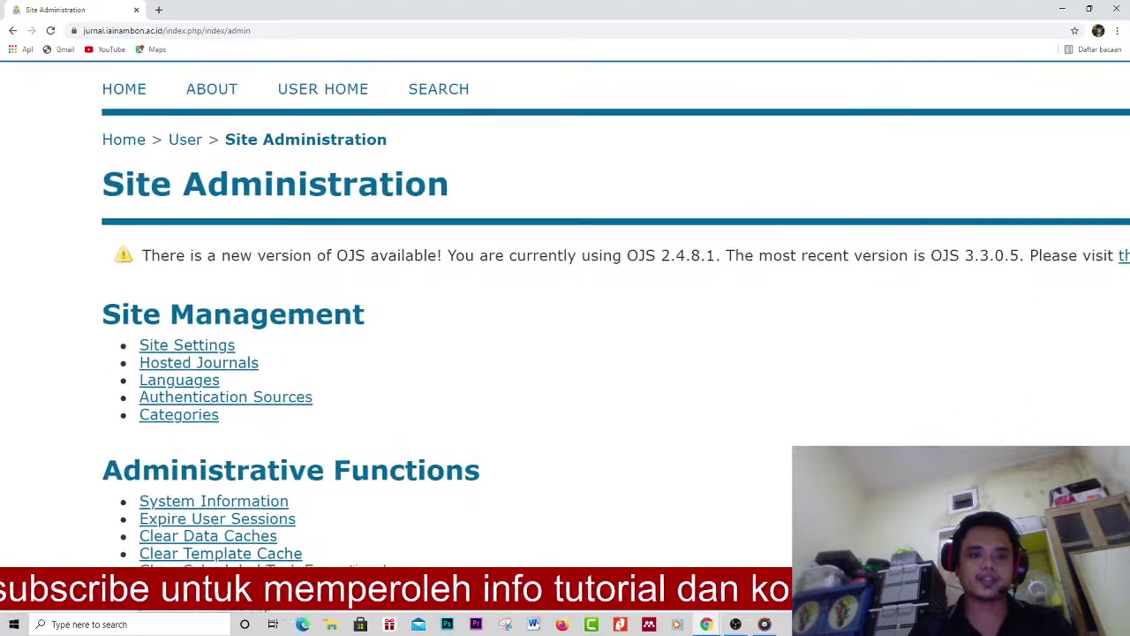
scroll(565, 300, down, 1)
scroll(565, 300, down, 1)
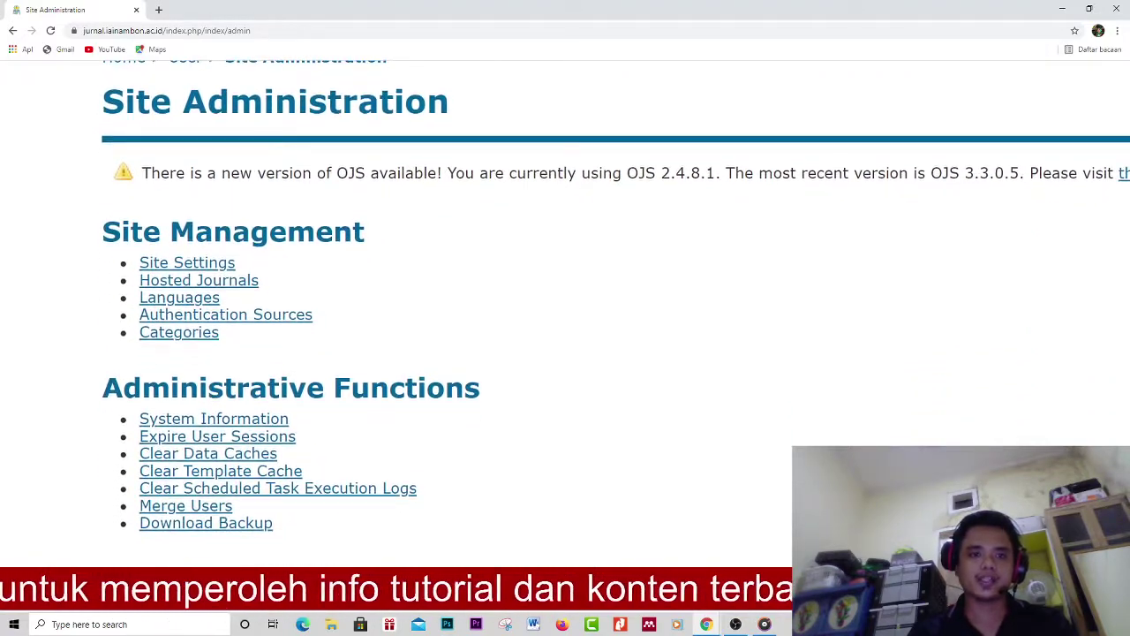
triple_click(213, 419)
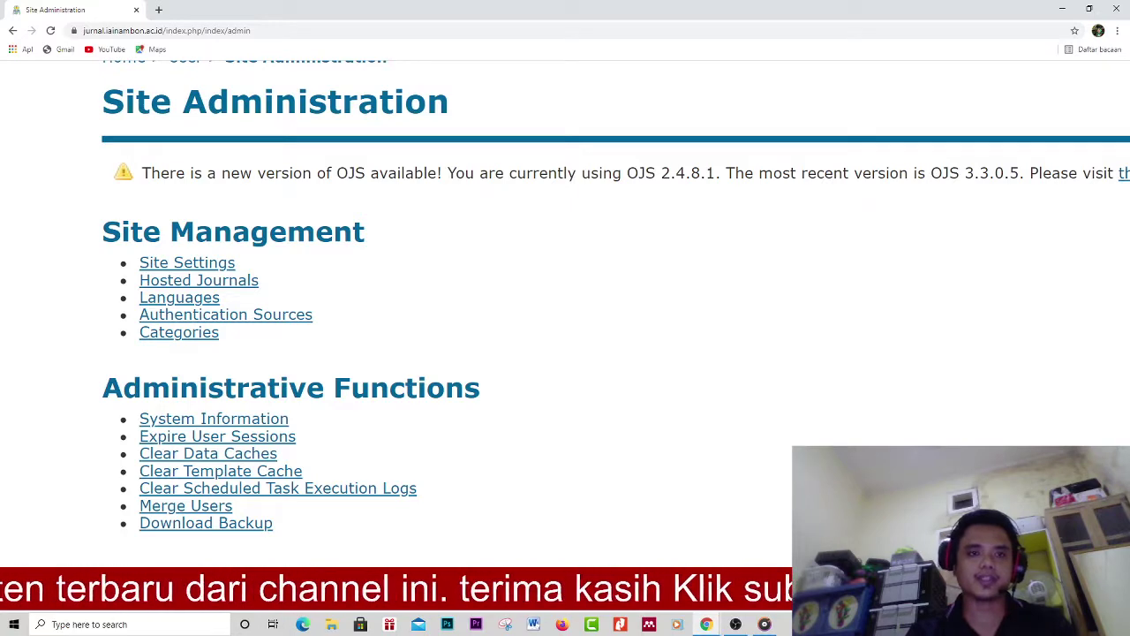
triple_click(199, 280)
key(ctrl+plus)
key(ctrl+plus)
key(ctrl+plus)
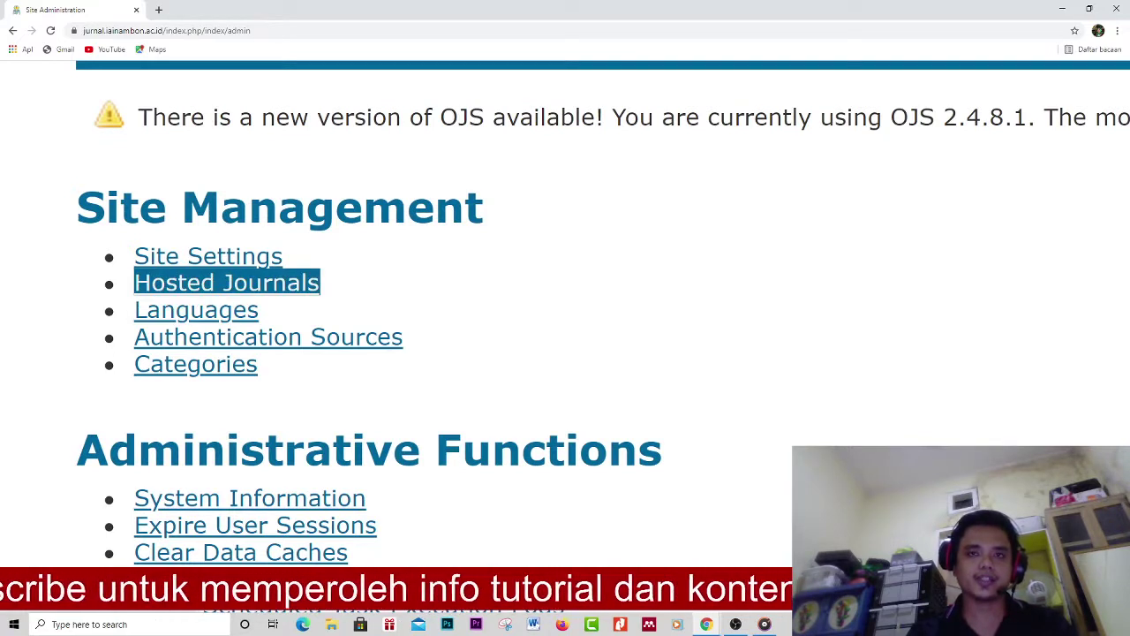
key(Return)
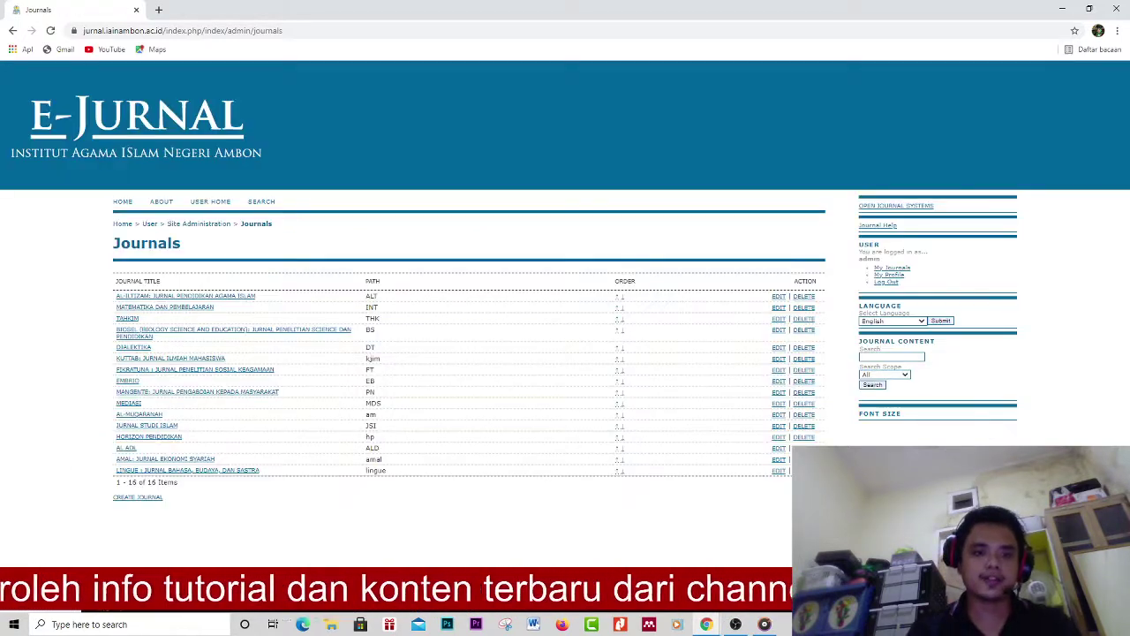
Review the hosted journals and open the form for creating a new journal.
scroll(19, 307, up, 5)
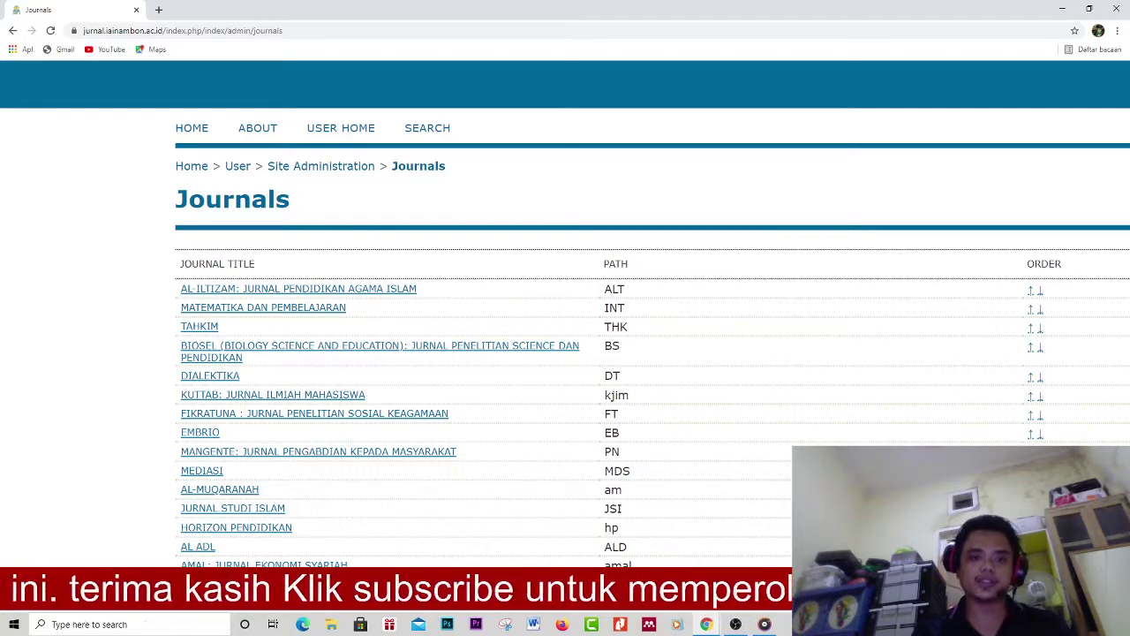
drag(353, 307, 180, 308)
scroll(565, 353, down, 1)
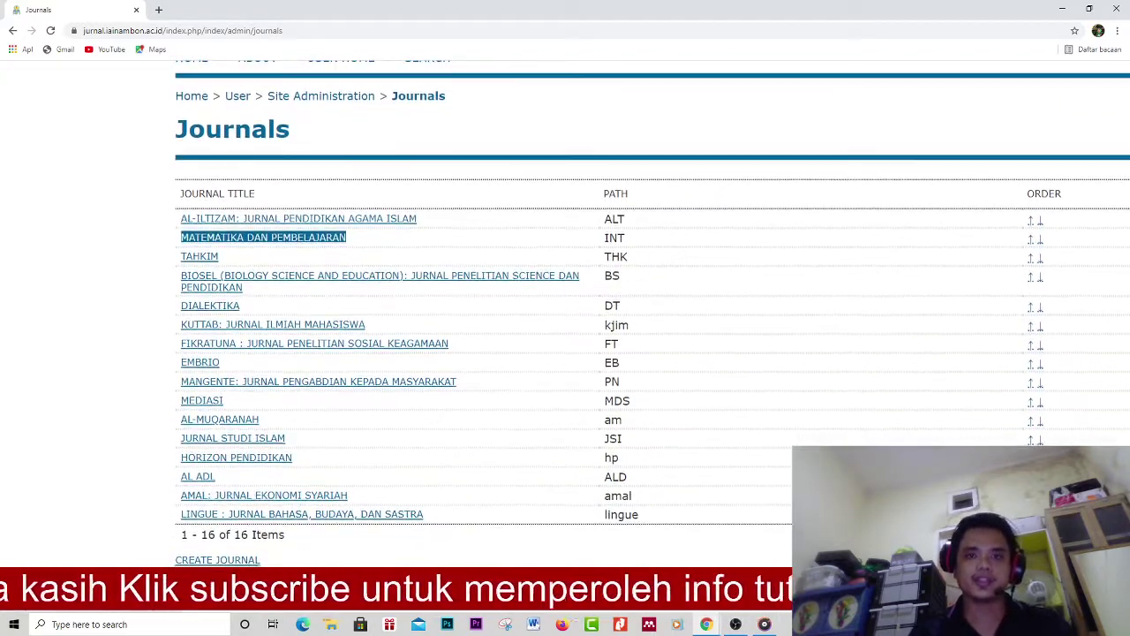
scroll(566, 353, up, 1)
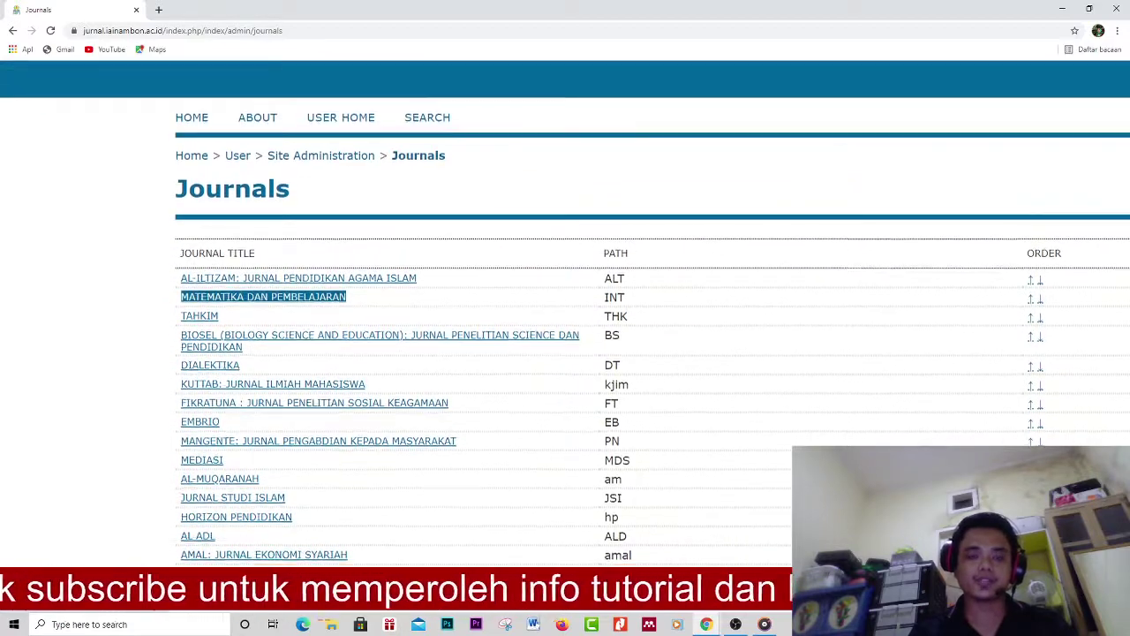
scroll(565, 354, down, 3)
scroll(233, 500, up, 3)
scroll(565, 354, up, 2)
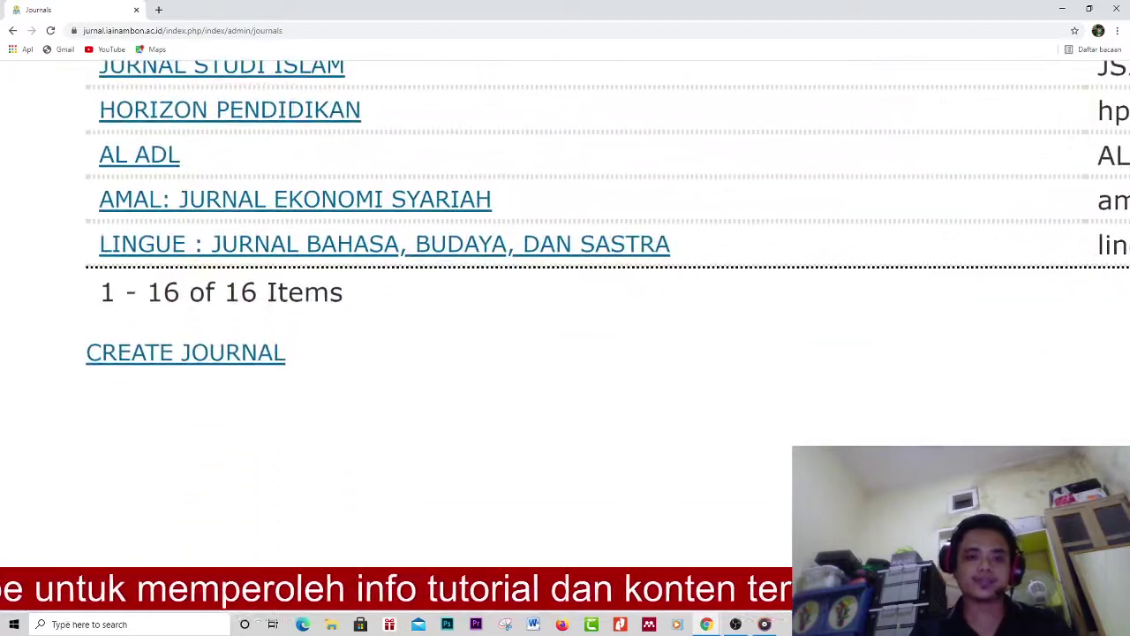
scroll(565, 211, left, 3)
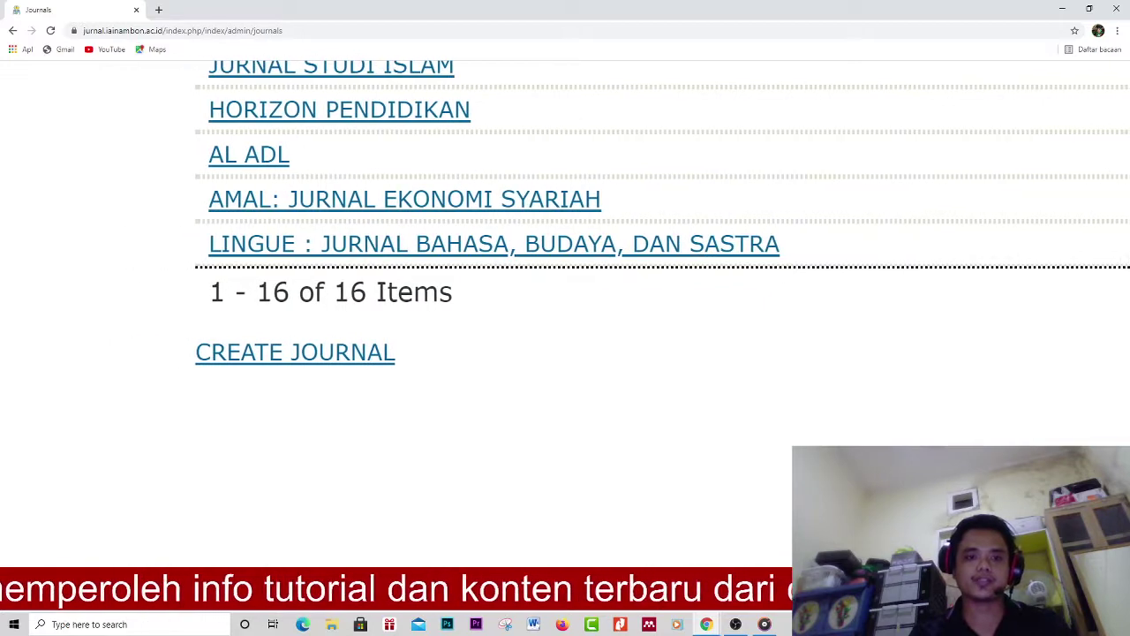
triple_click(295, 351)
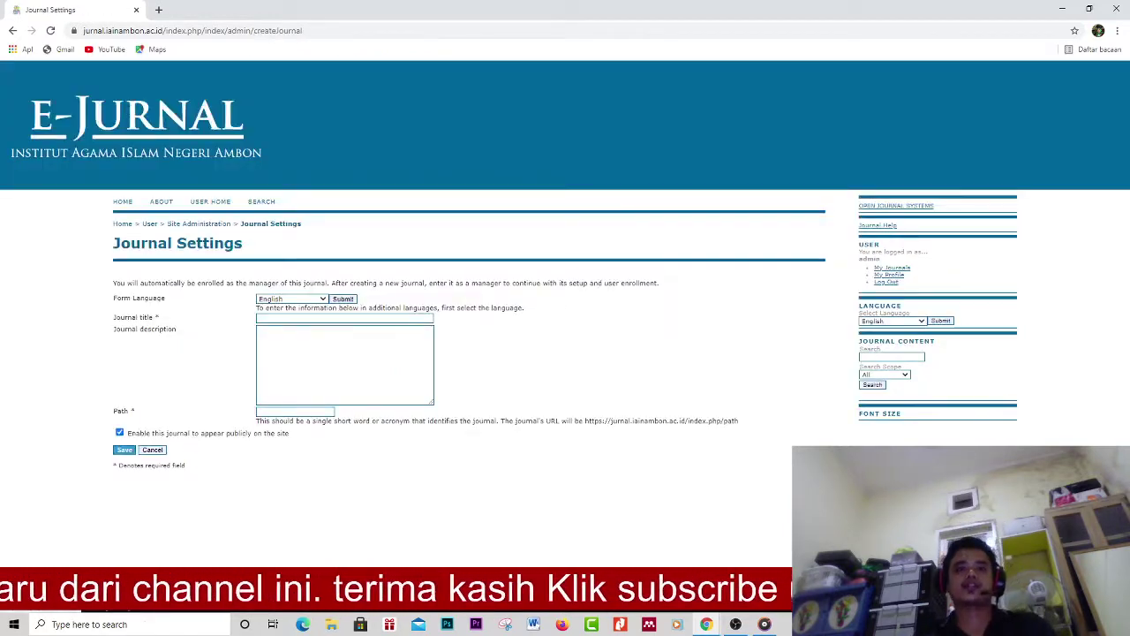
Set the new journal's form language to Bahasa Indonesia.
key(ctrl+plus)
key(ctrl+plus)
key(ctrl+plus)
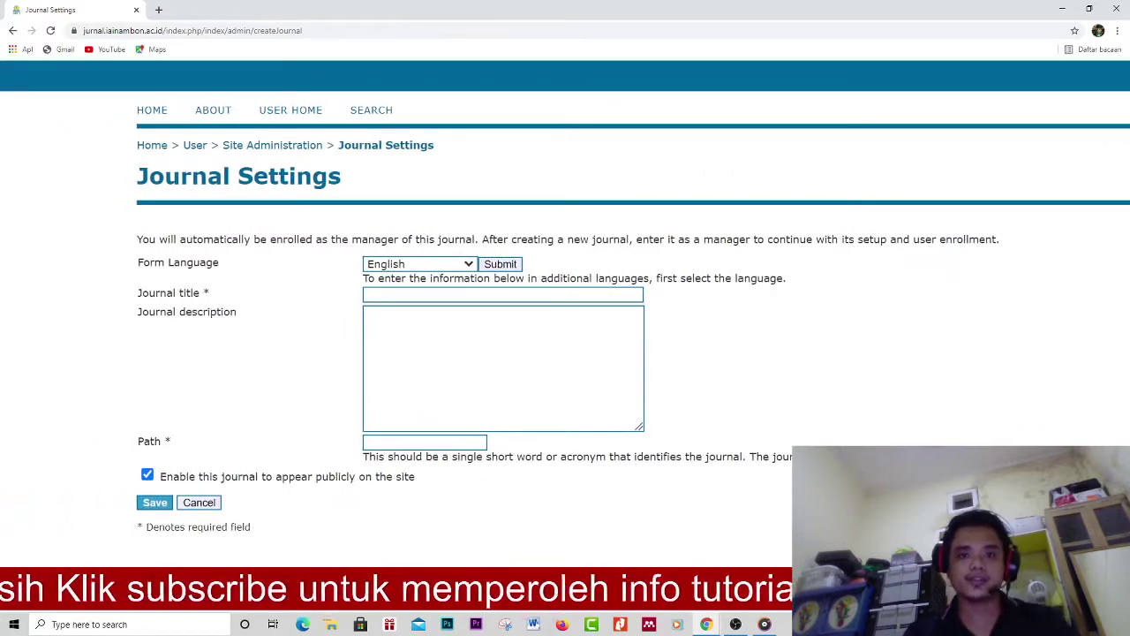
click(420, 264)
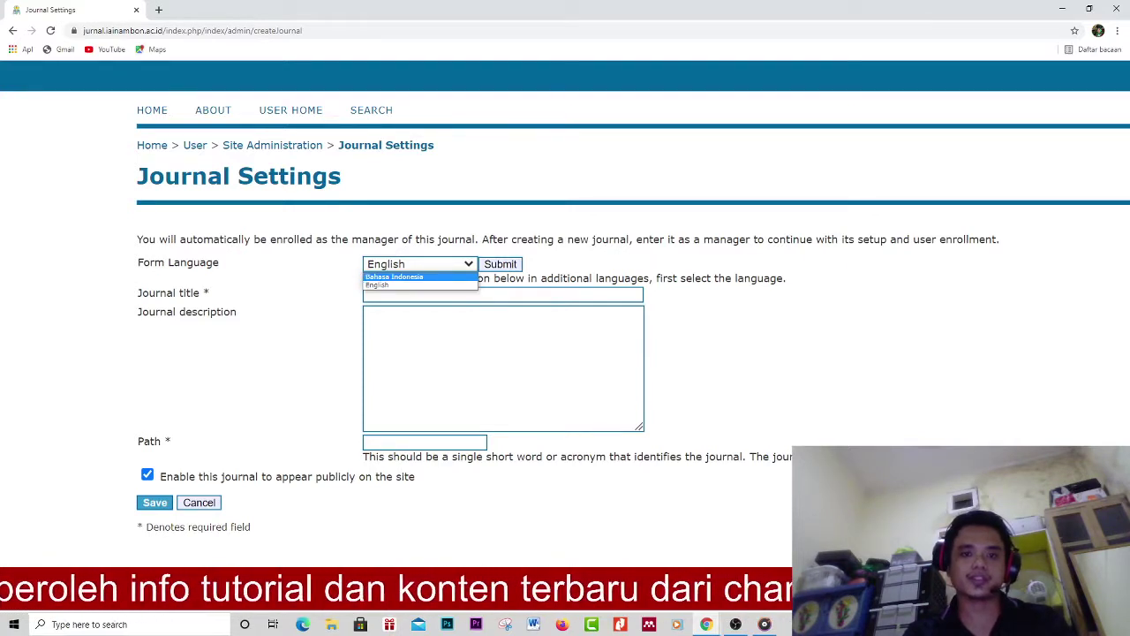
key(Return)
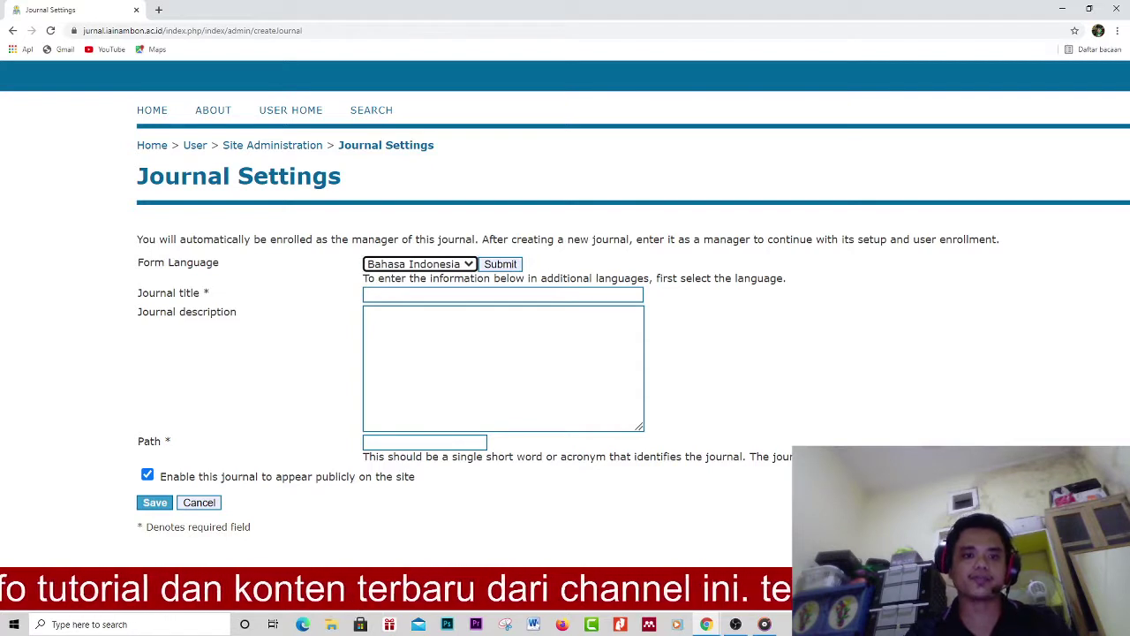
Title the new journal "Pendidikan Agama Islam" and enter "contoh" as its description.
drag(142, 292, 209, 293)
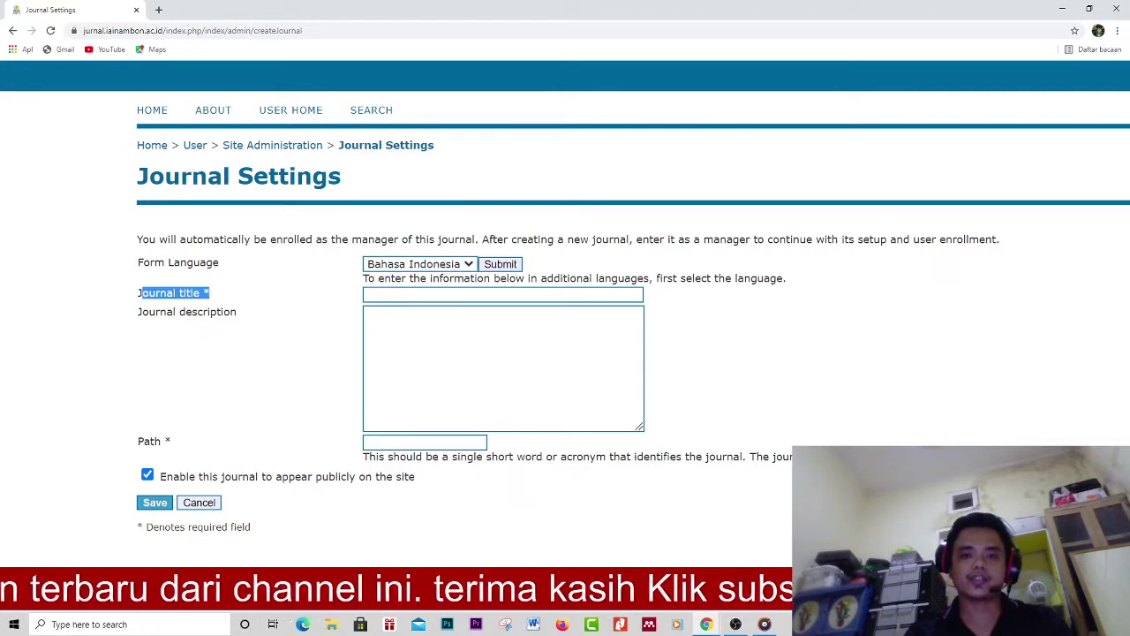
click(433, 295)
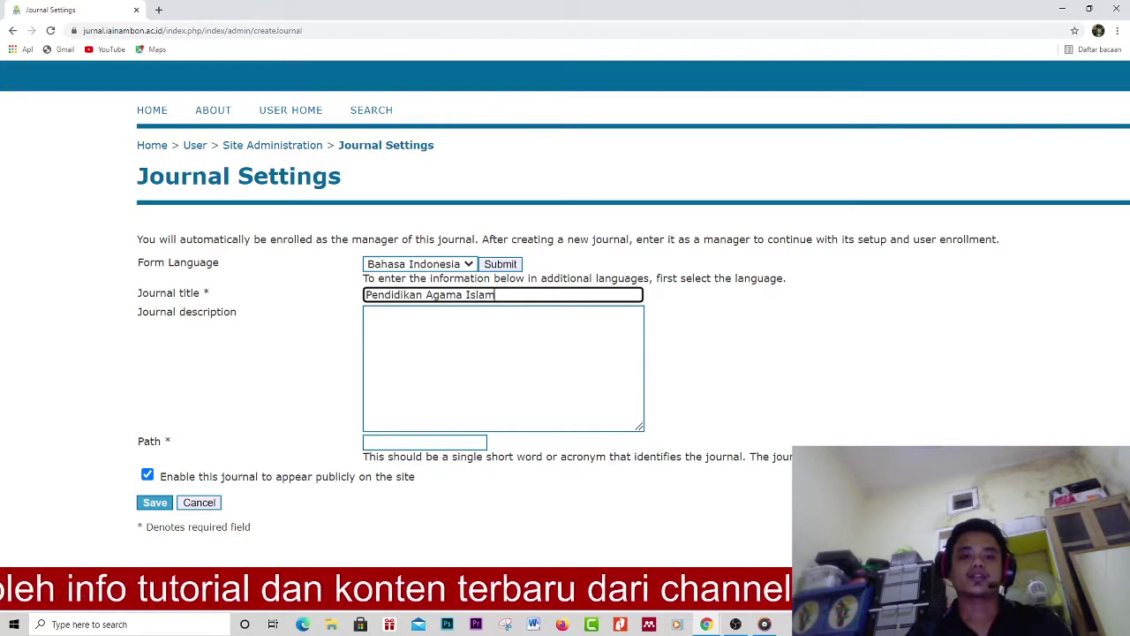
click(367, 316)
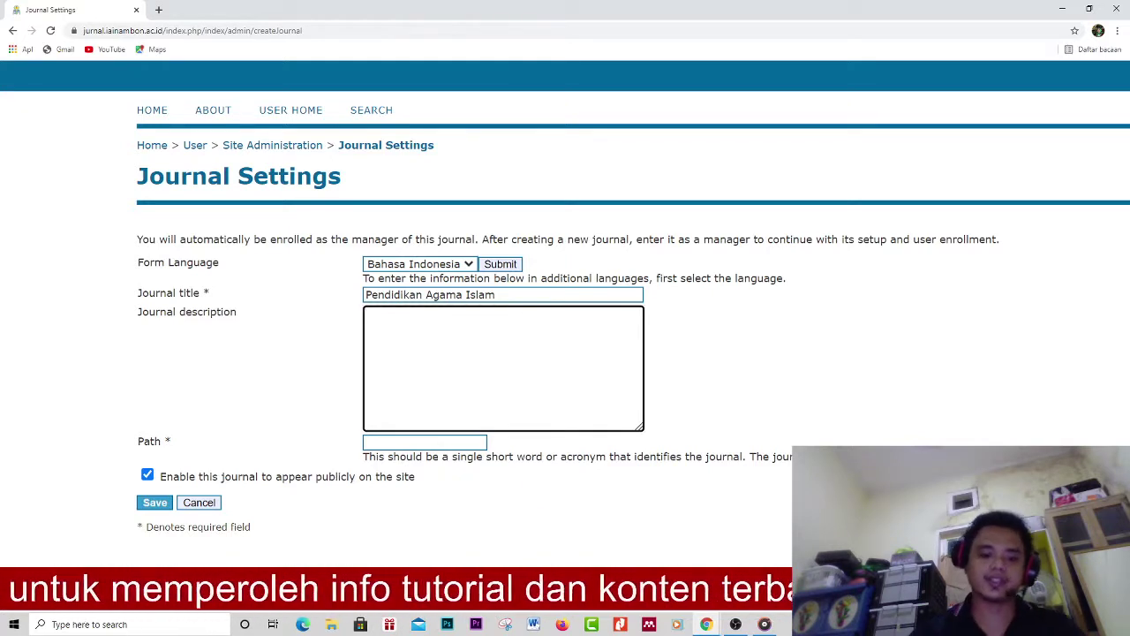
text(contoh)
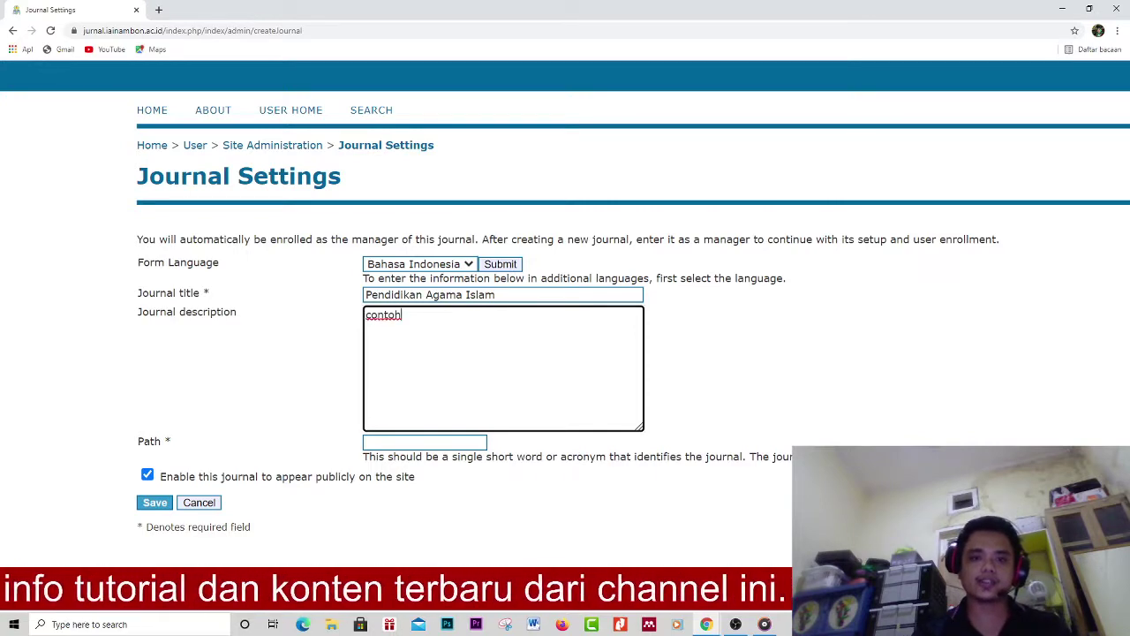
Set the new journal's path to "pai" and save the journal with public visibility enabled.
scroll(565, 297, down, 1)
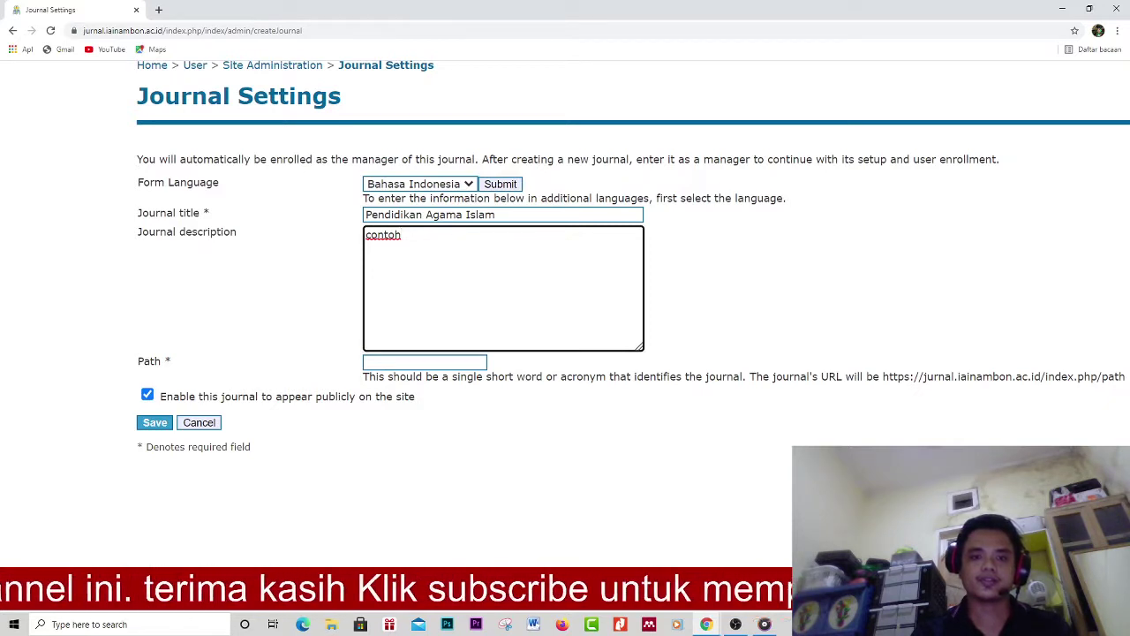
click(424, 361)
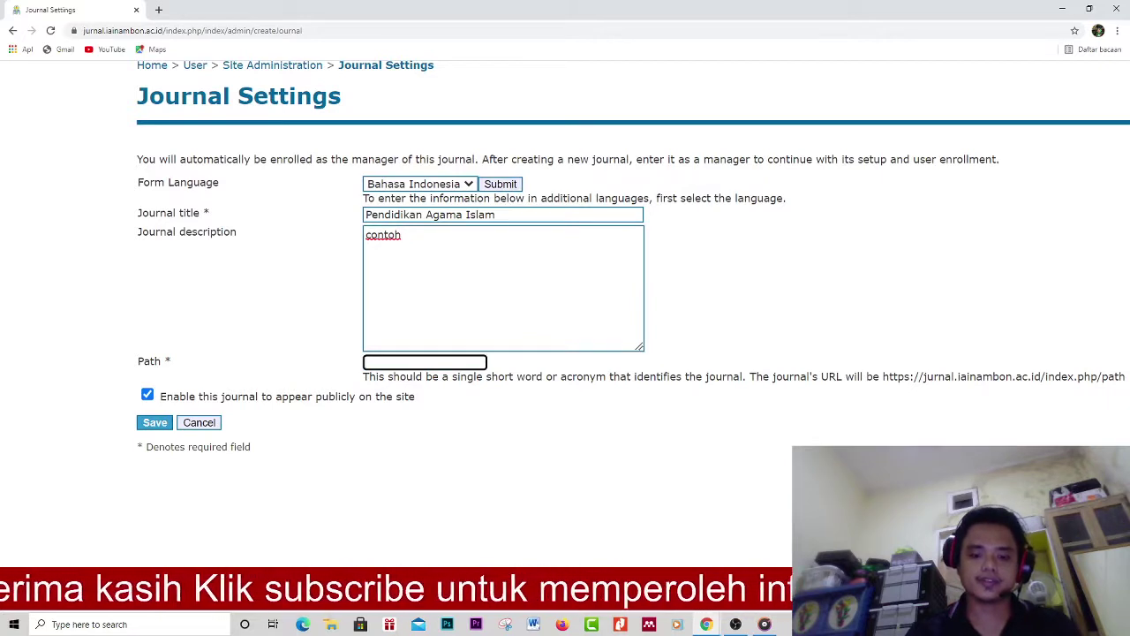
text(pai)
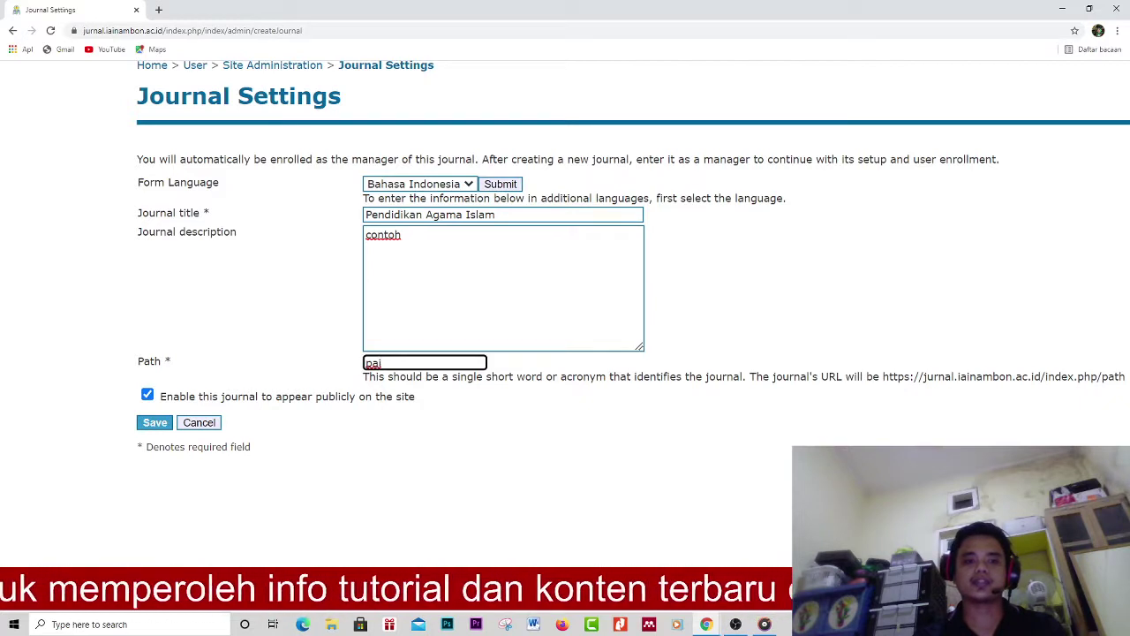
key(Tab)
key(Tab)
key(Return)
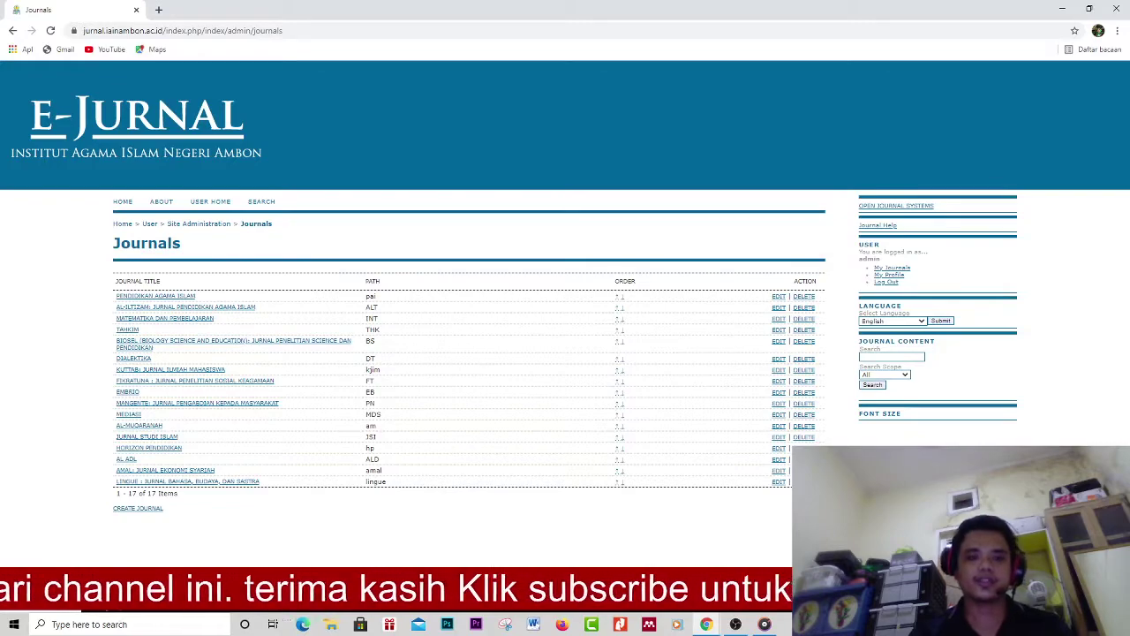
Open the Pendidikan Agama Islam journal from the journals list and go to its Setup page.
scroll(151, 313, up, 5)
ctrl+scroll(152, 313, up, 3)
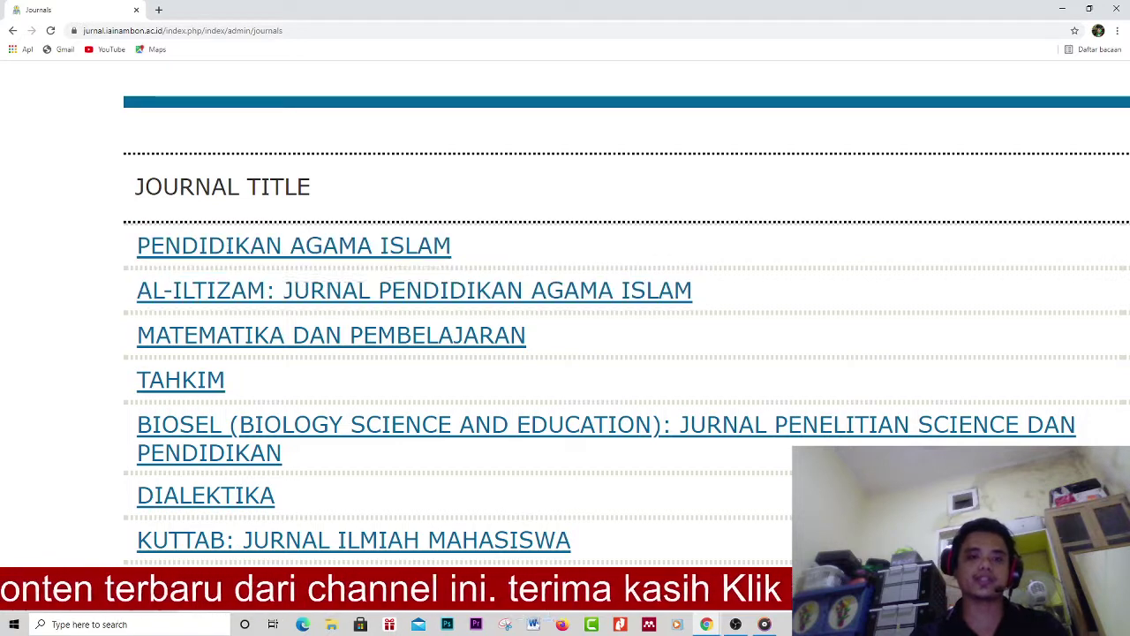
click(294, 246)
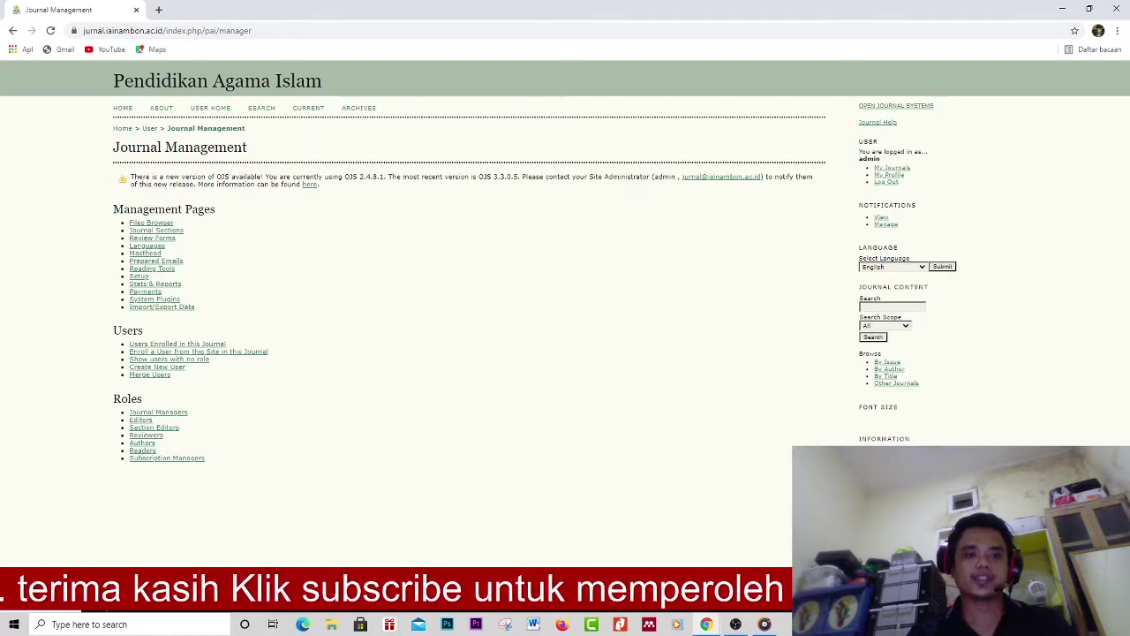
scroll(107, 275, up, 5)
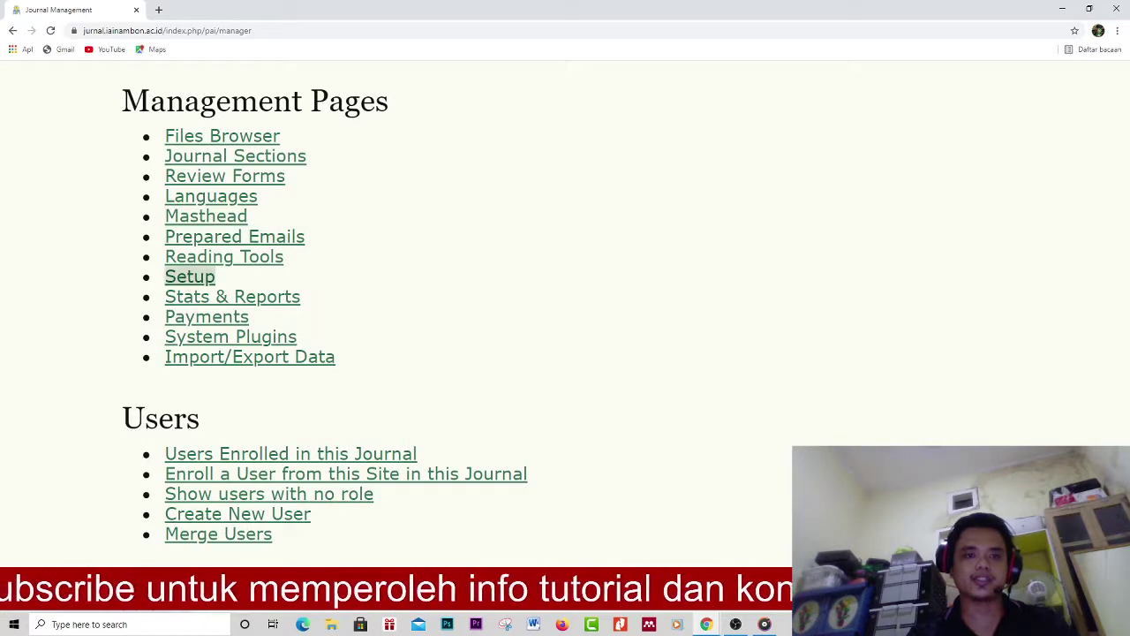
scroll(201, 281, up, 2)
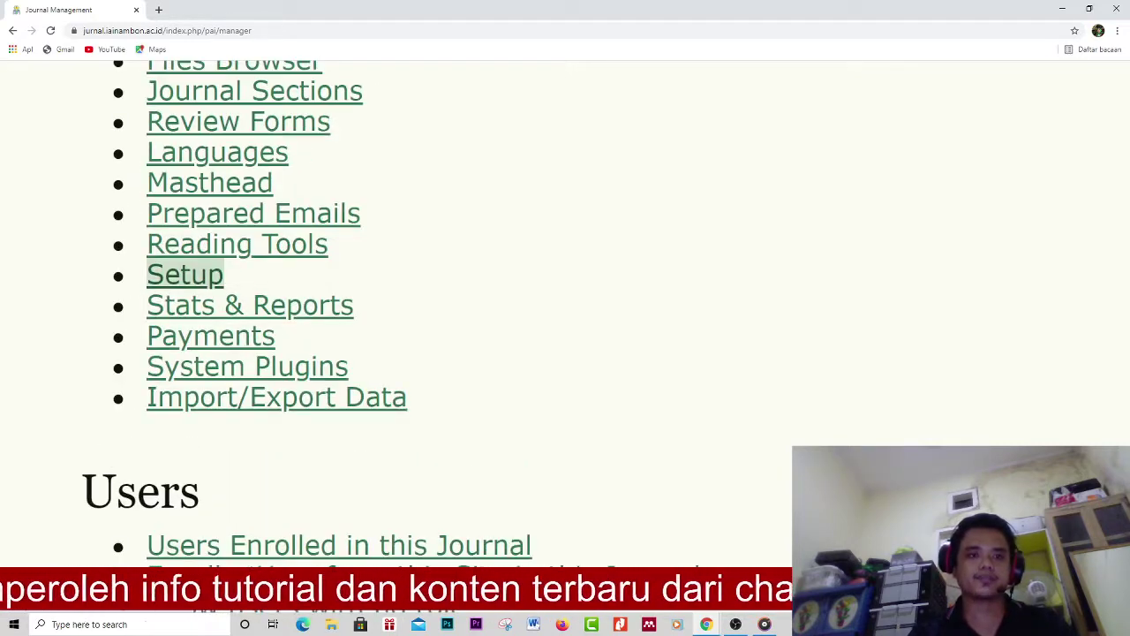
click(184, 274)
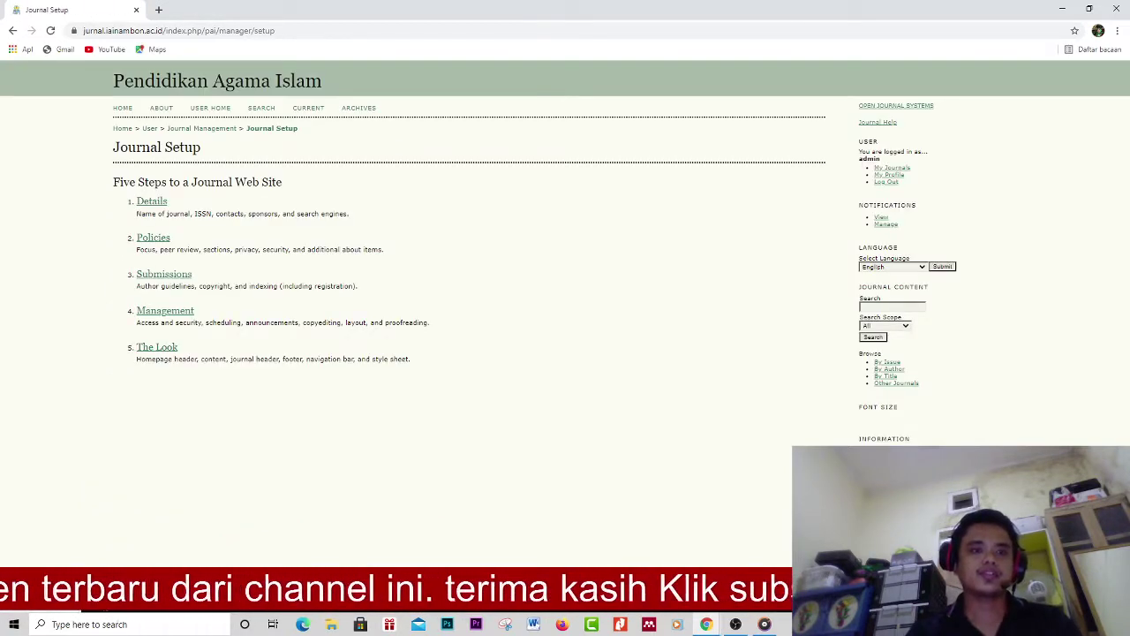
Review the five journal setup steps and open the first one, Details.
scroll(139, 207, up, 5)
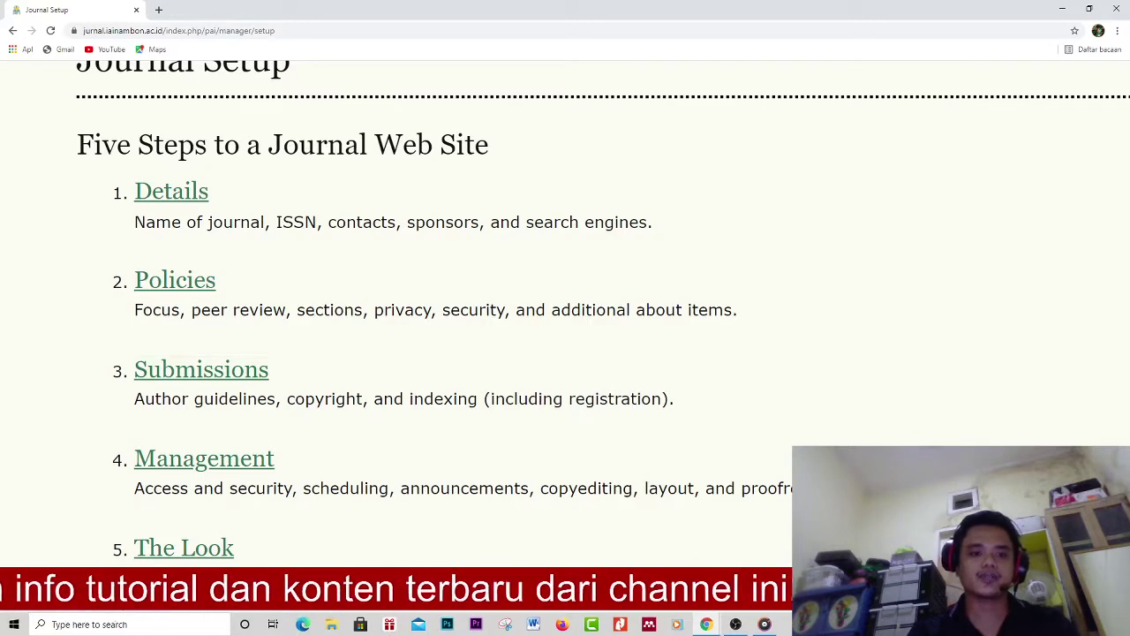
scroll(450, 289, down, 1)
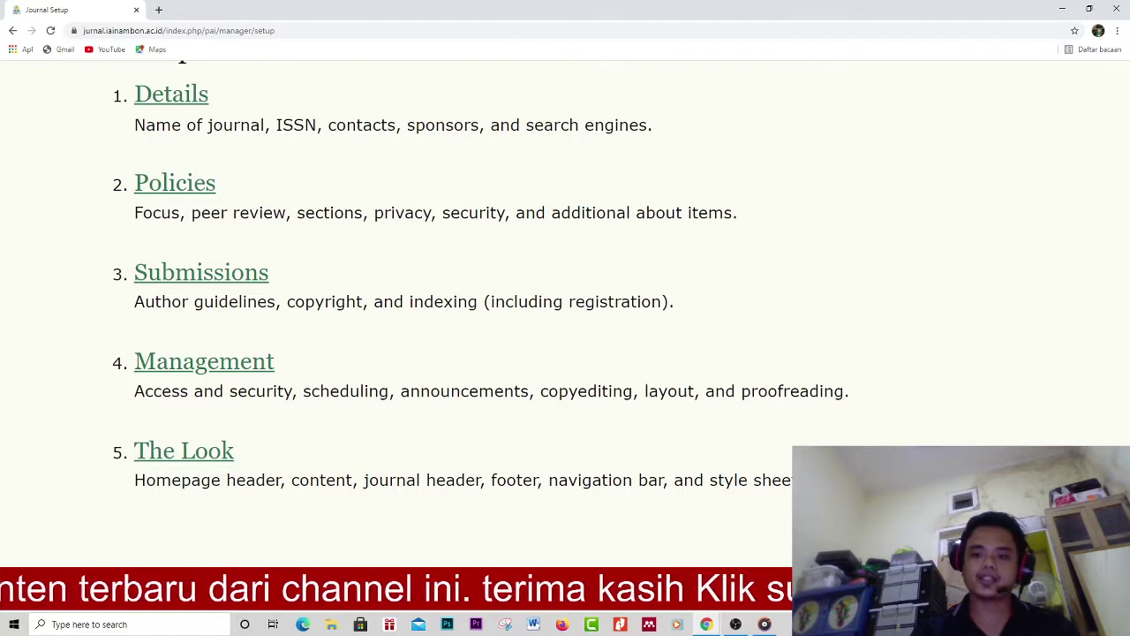
drag(792, 484, 134, 446)
click(442, 480)
triple_click(442, 479)
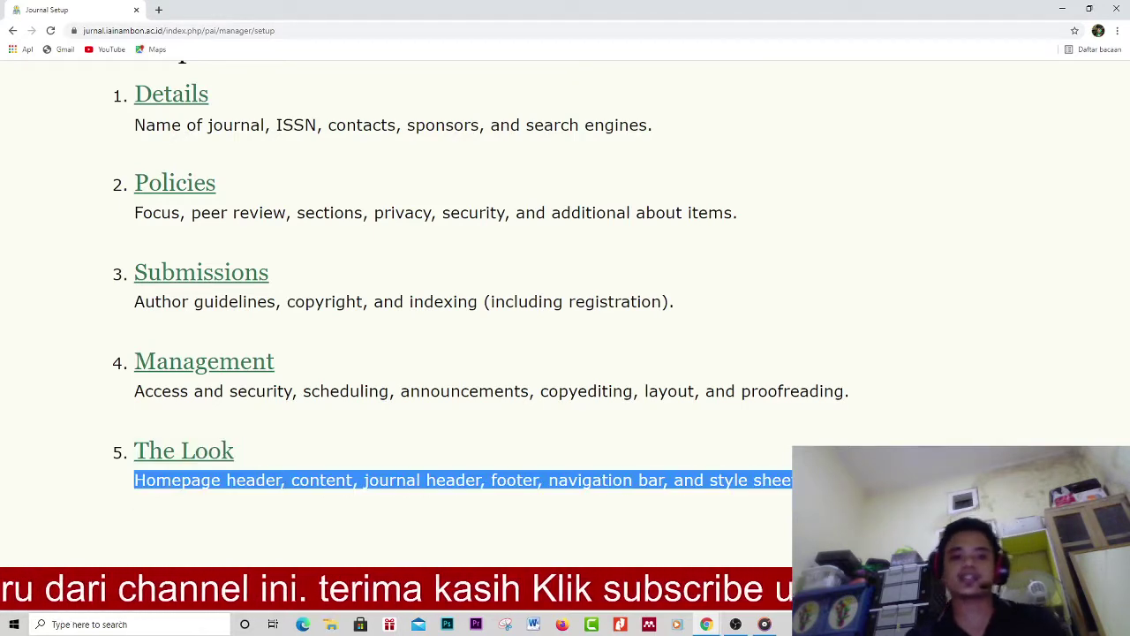
scroll(565, 318, up, 1)
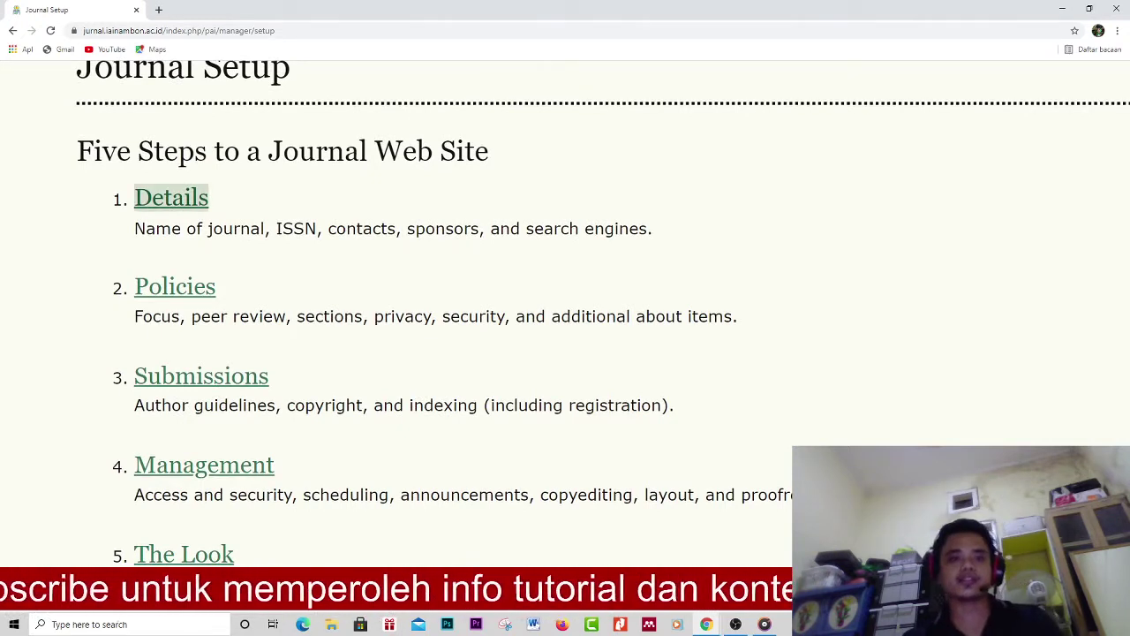
scroll(566, 300, up, 4)
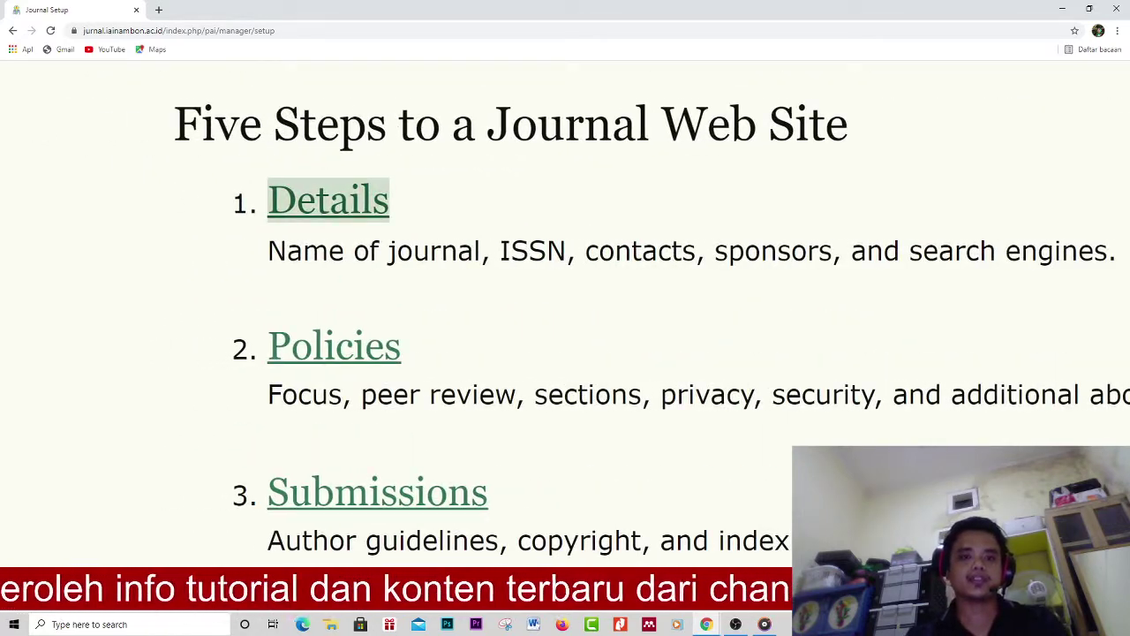
click(328, 199)
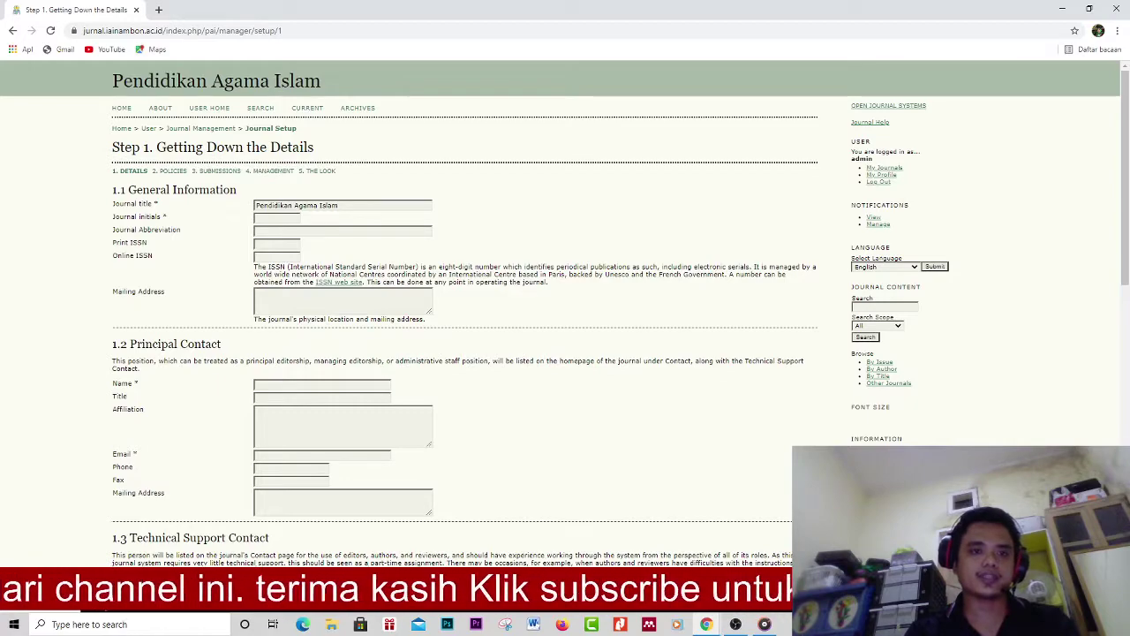
Enter "pai" as the journal initials under General Information.
key(ctrl+plus)
key(ctrl+plus)
key(ctrl+plus)
key(ctrl+plus)
key(ctrl+plus)
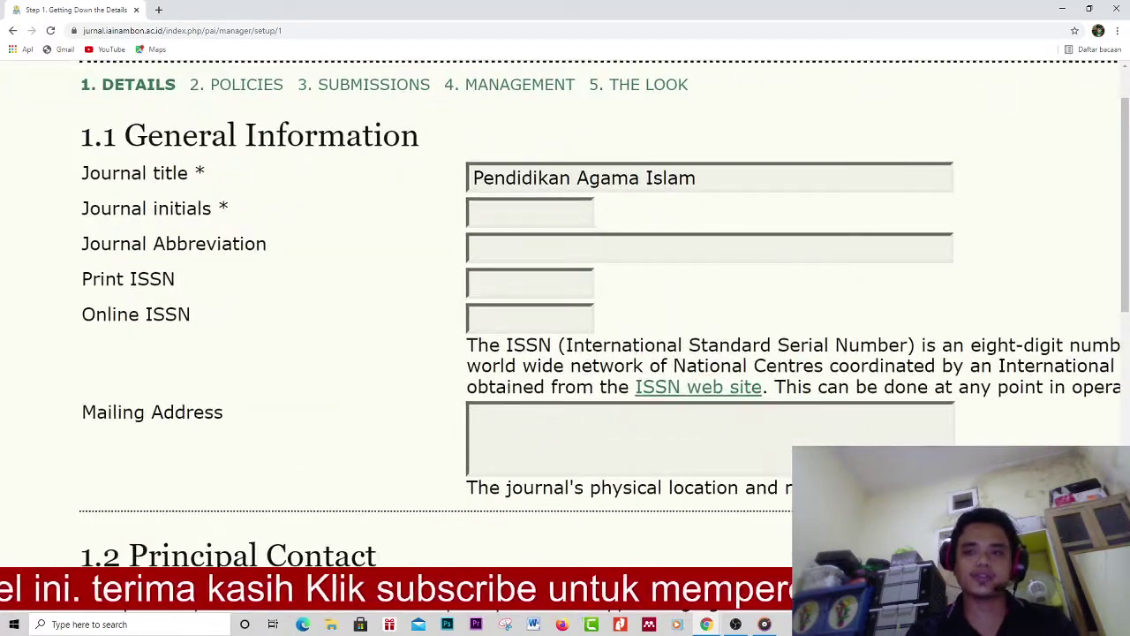
double_click(199, 173)
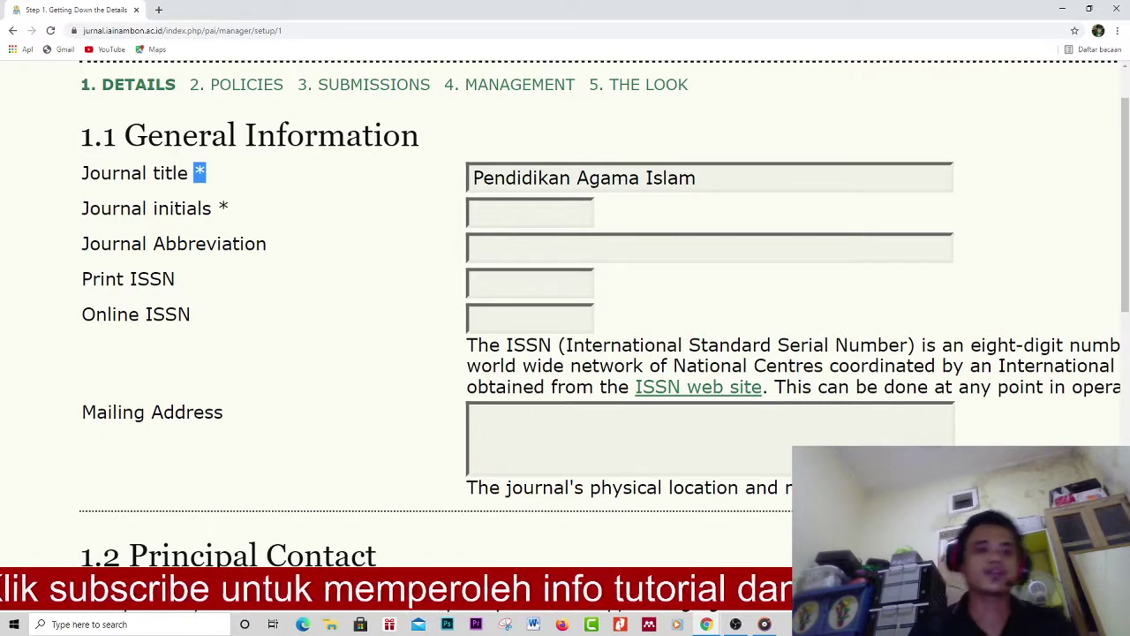
click(530, 213)
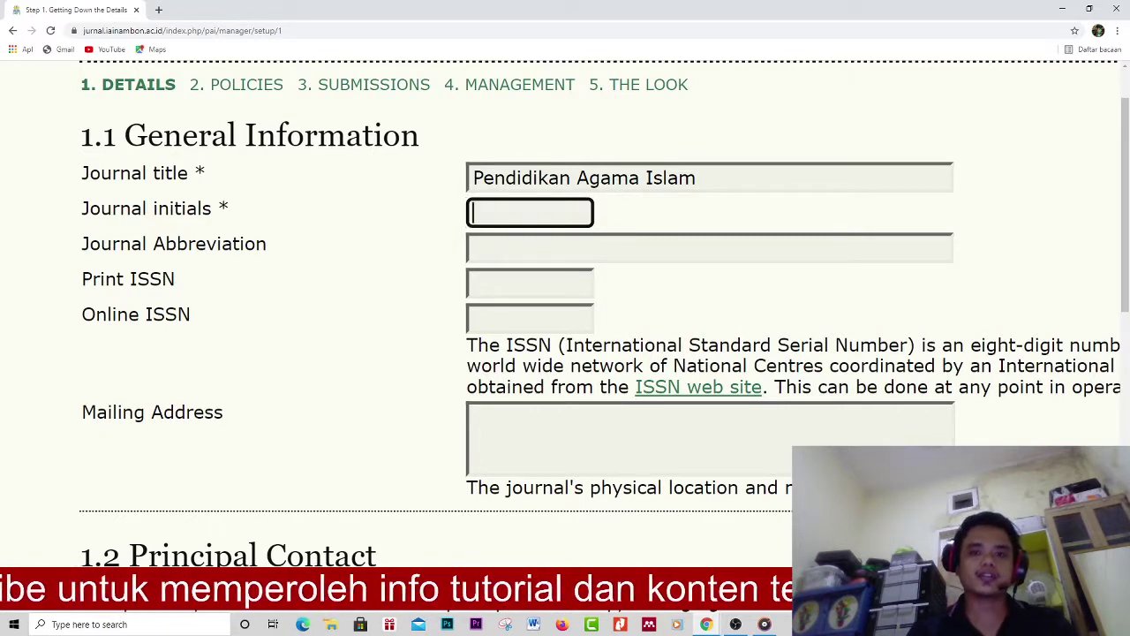
text(pai)
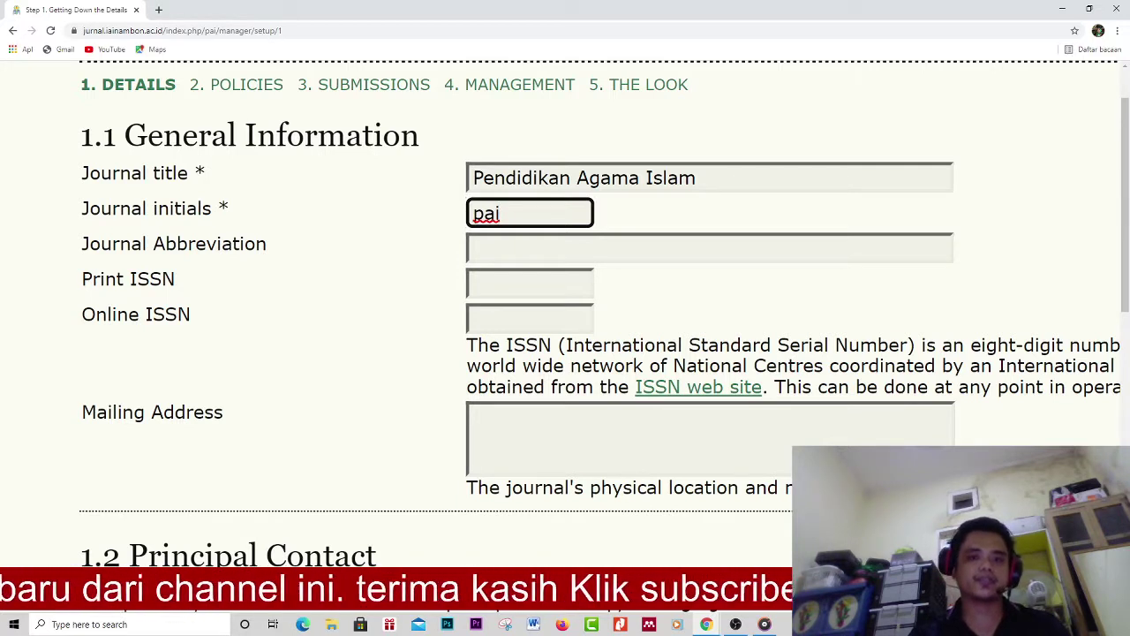
Examine the Journal Abbreviation, Print ISSN, Online ISSN and Mailing Address fields under General Information.
click(473, 248)
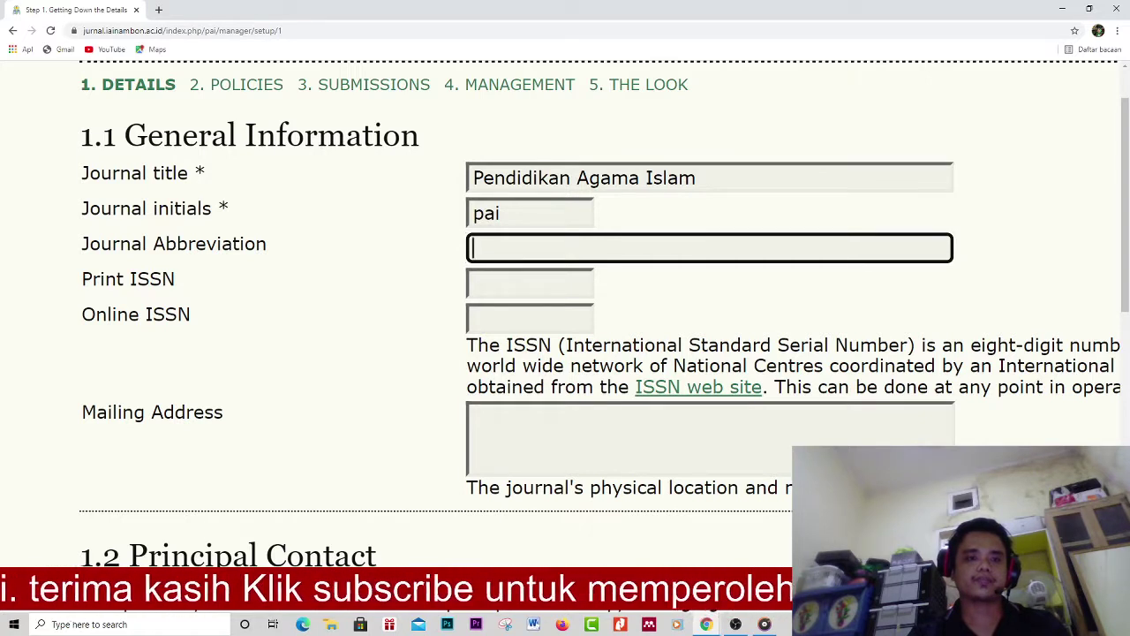
click(476, 282)
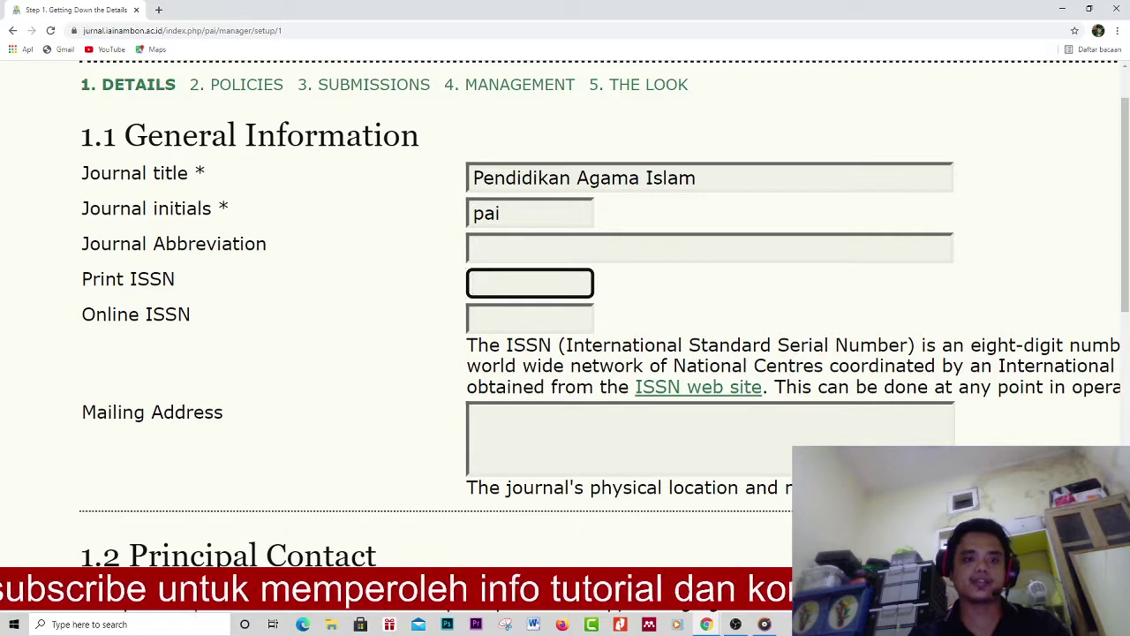
click(476, 318)
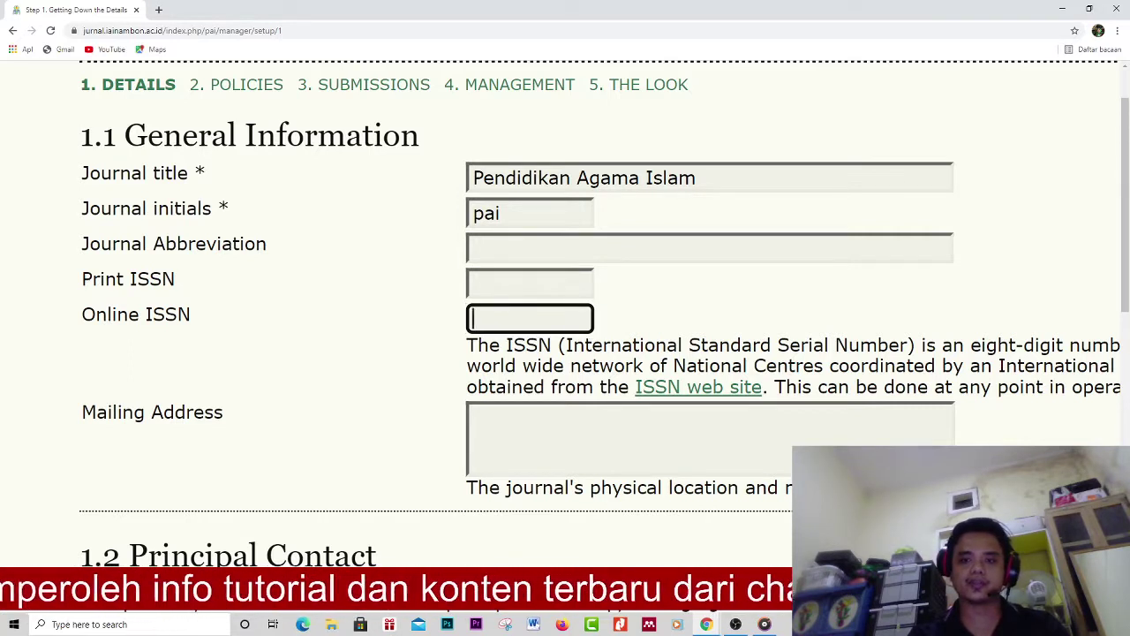
scroll(601, 298, down, 1)
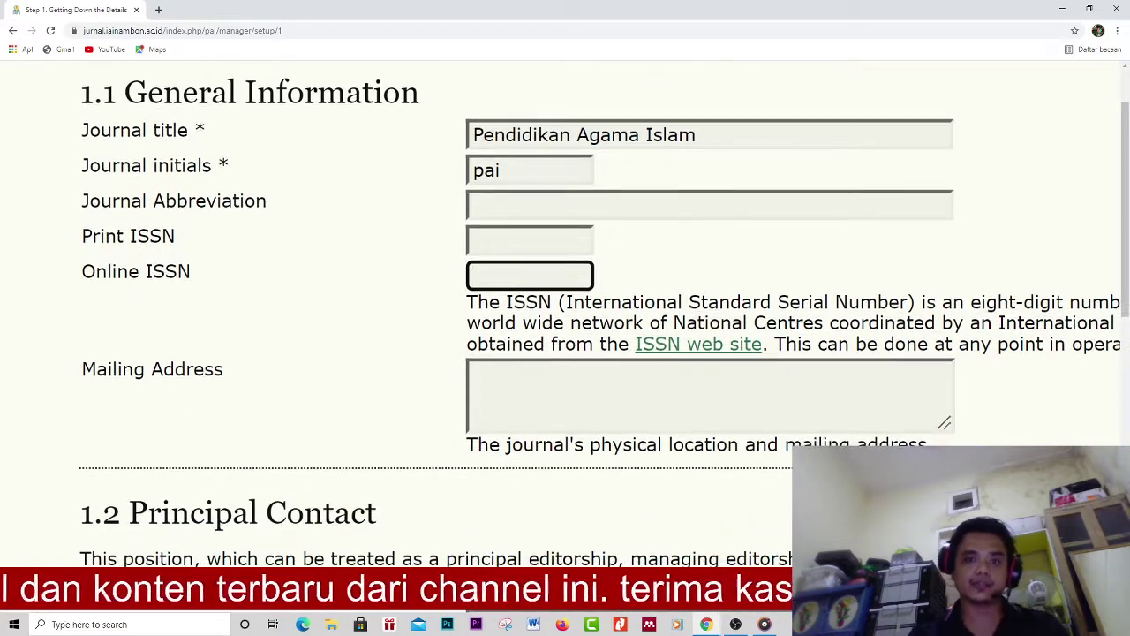
scroll(600, 298, down, 3)
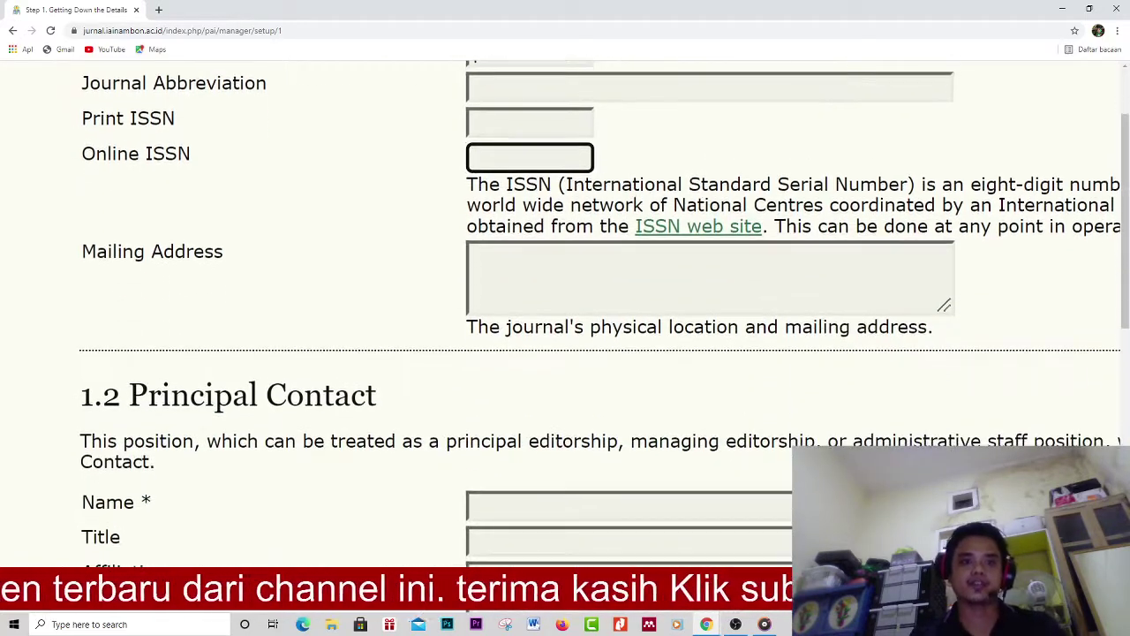
drag(226, 253, 74, 250)
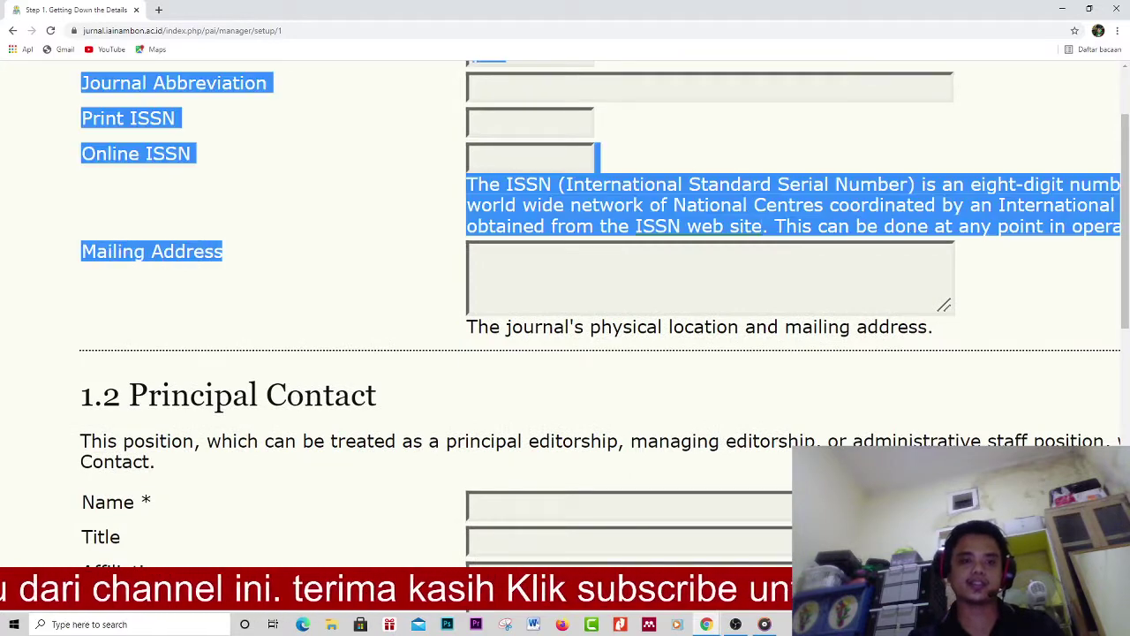
click(472, 256)
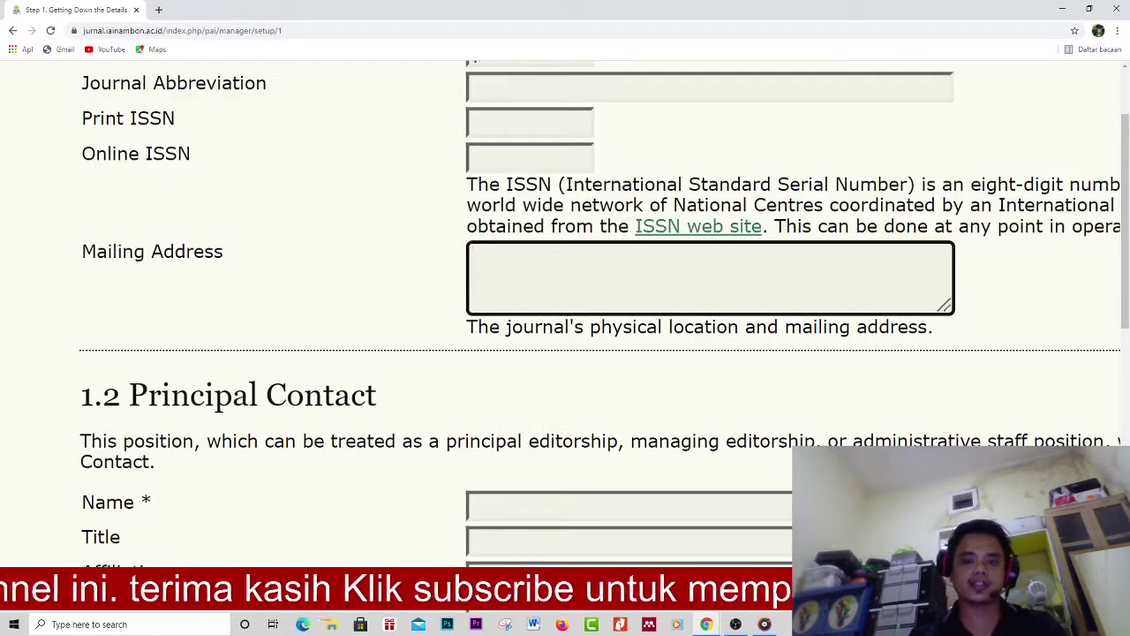
scroll(600, 297, down, 1)
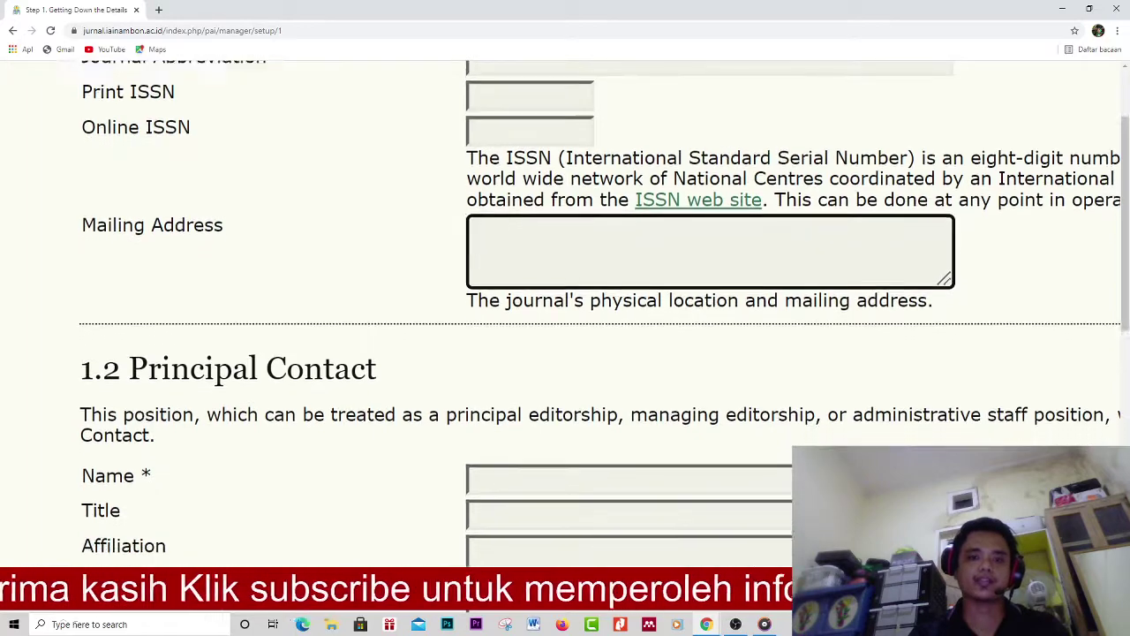
Fill in the Principal Contact section with the contact's name and the title "M.Pd".
scroll(600, 318, down, 3)
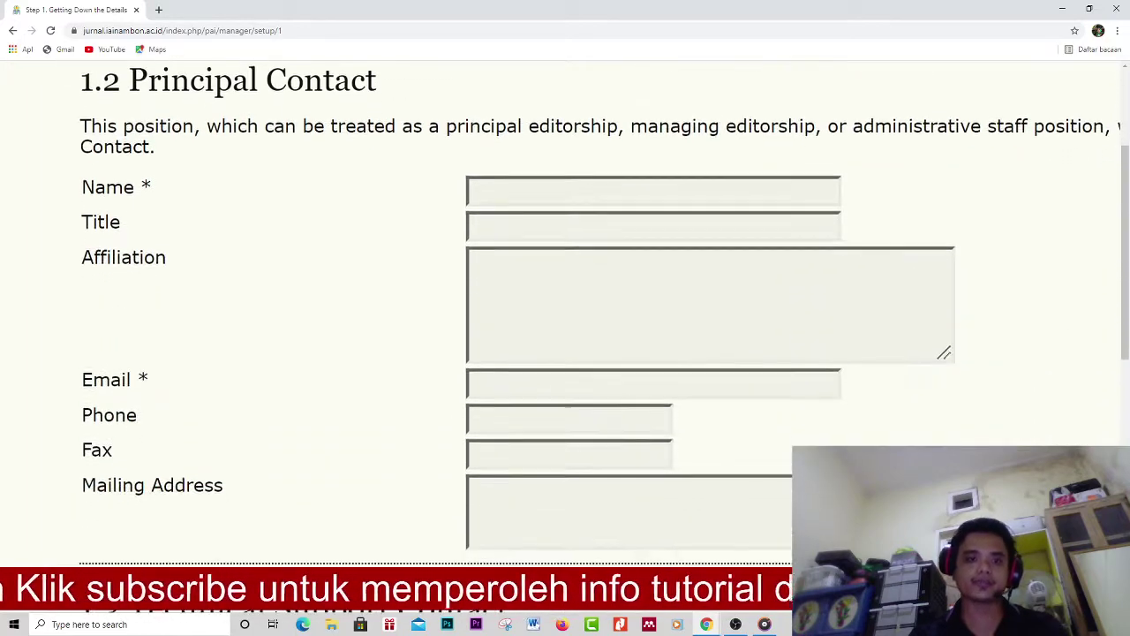
key(ctrl+minus)
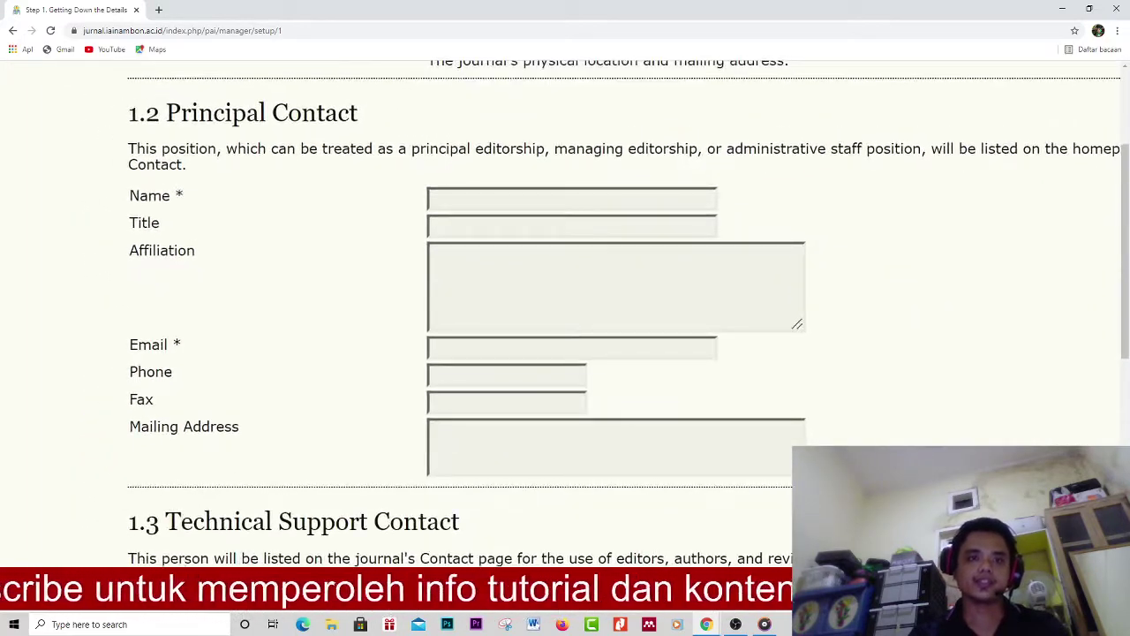
drag(129, 113, 358, 113)
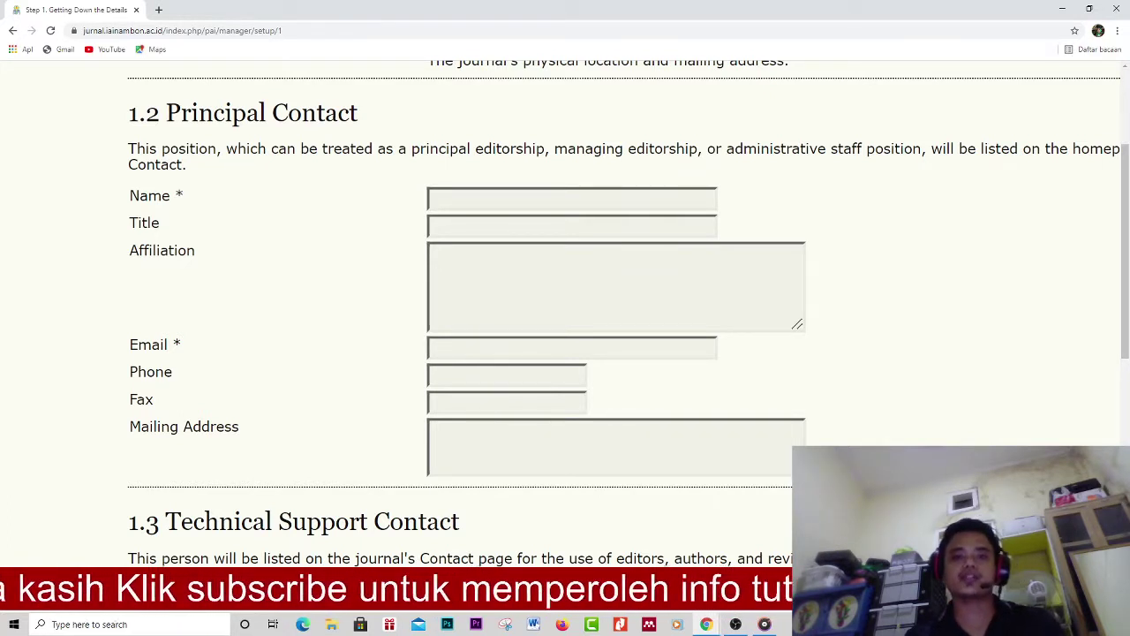
click(572, 199)
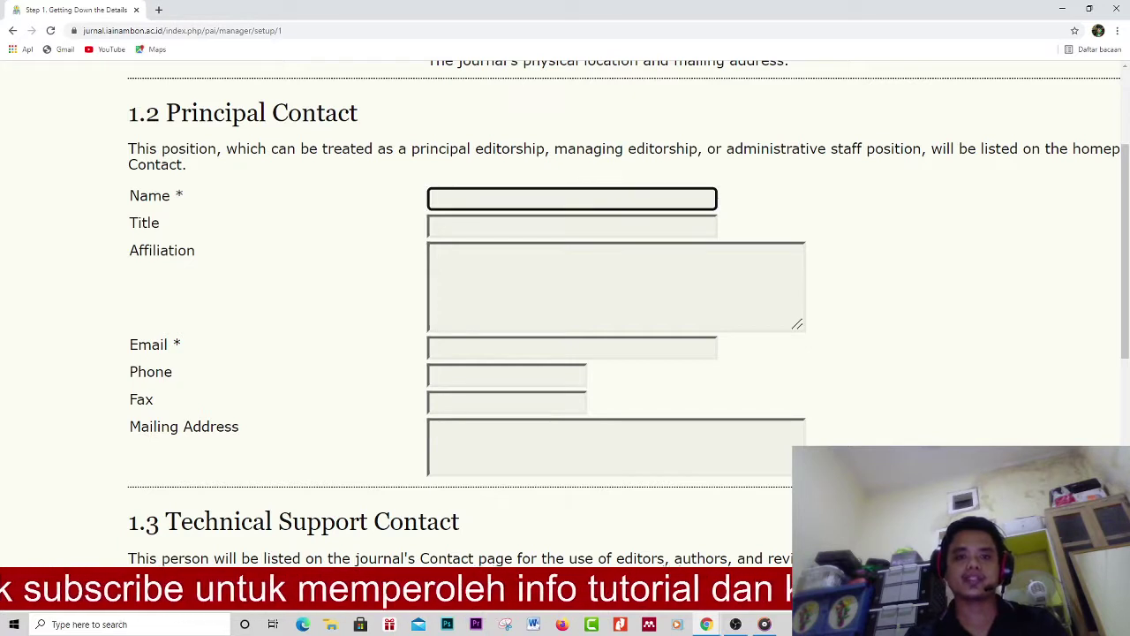
click(572, 226)
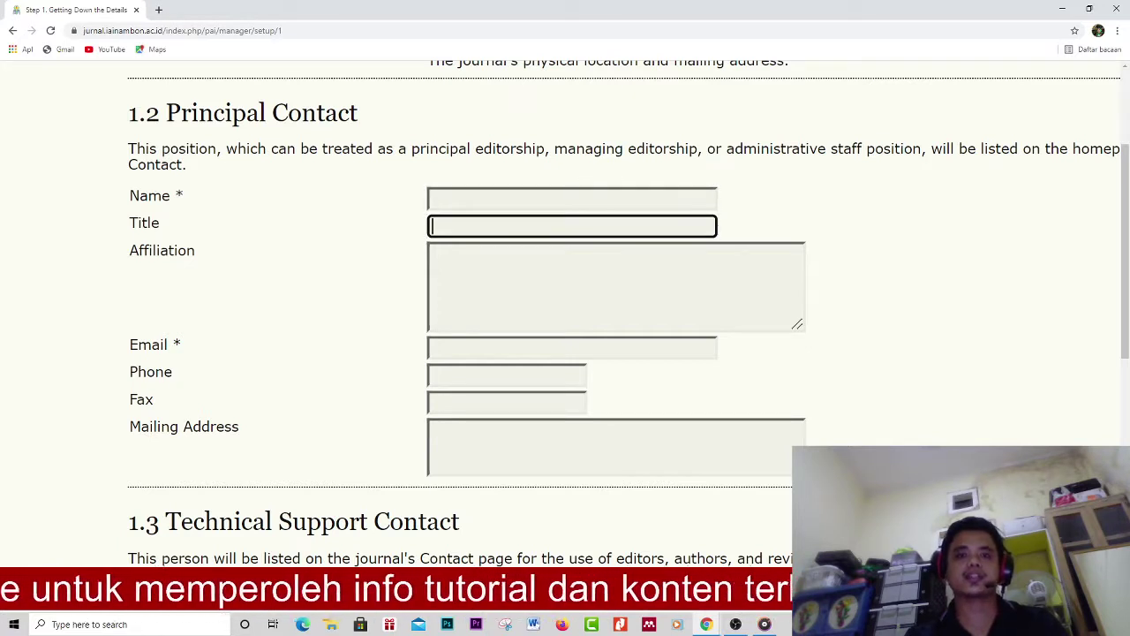
click(572, 199)
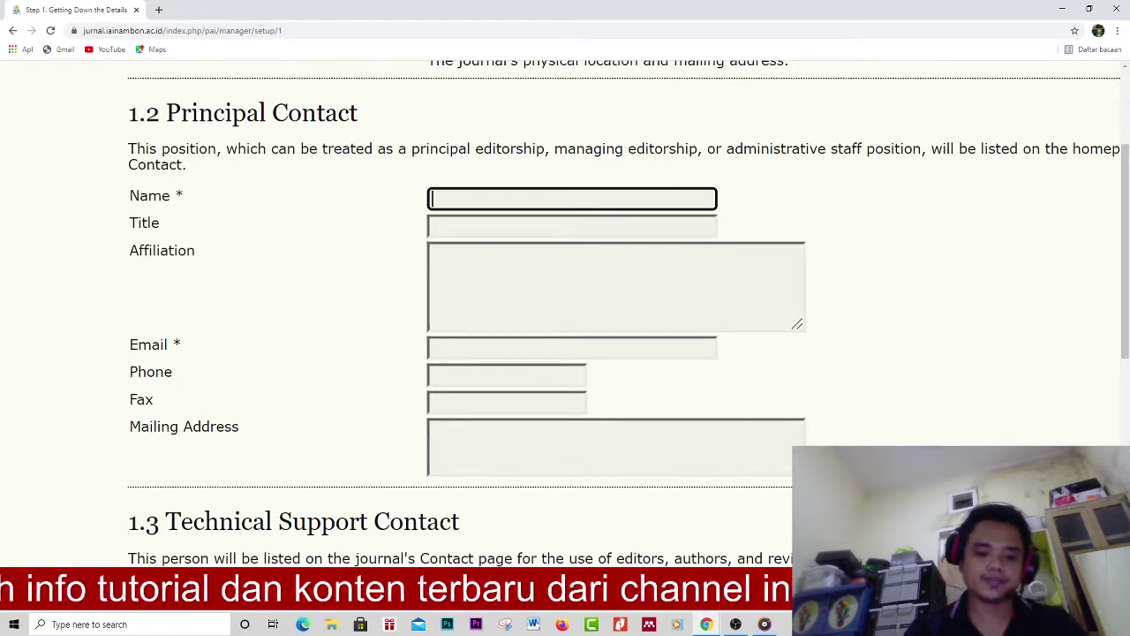
text(Ady)
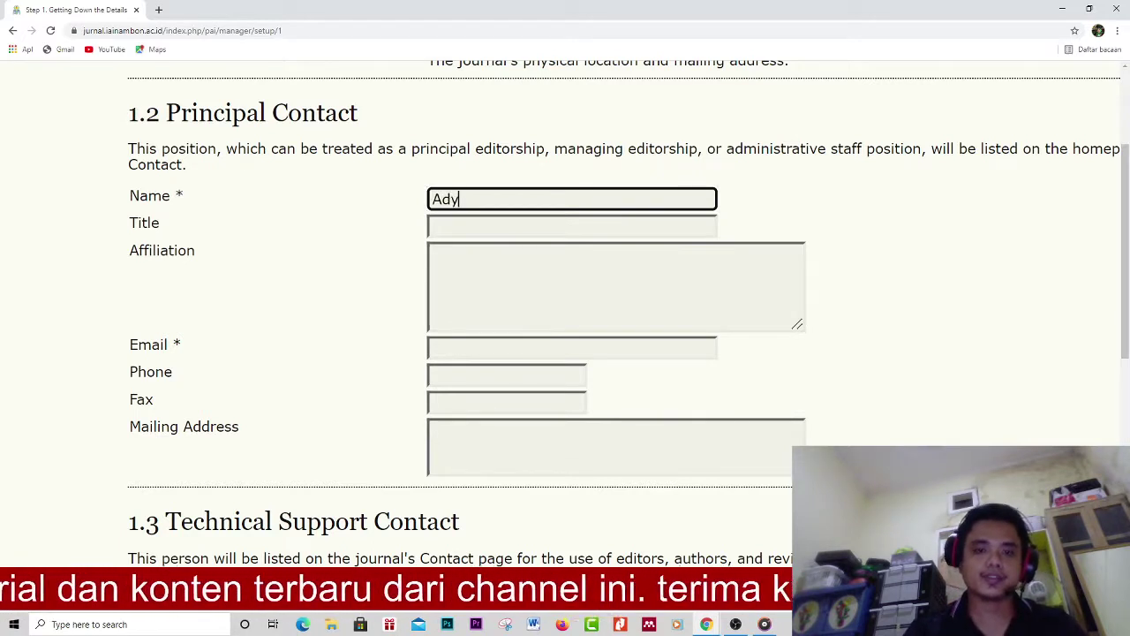
click(572, 226)
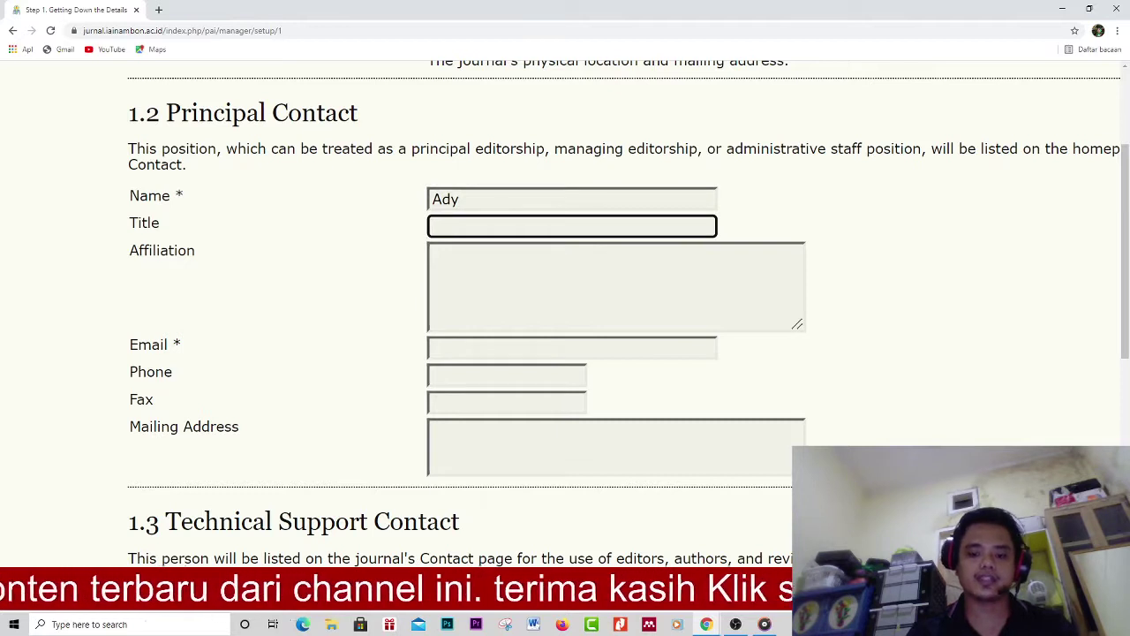
text(M.Pd)
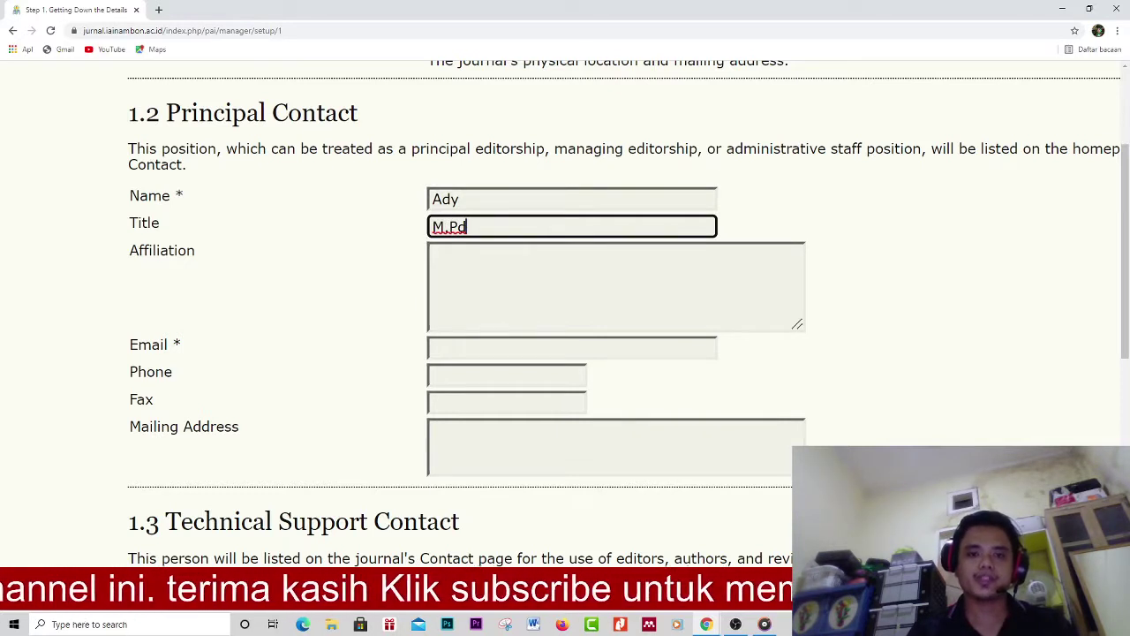
Examine the Principal Contact email field, the Technical Support Contact fields and the Email Identification signature.
click(573, 347)
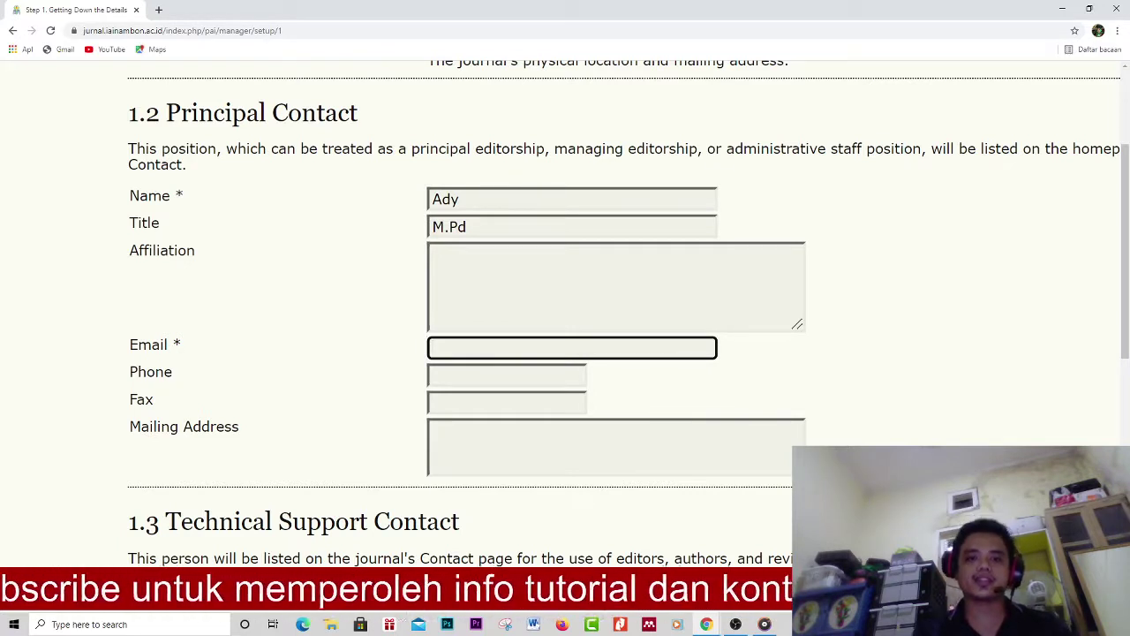
scroll(565, 300, down, 3)
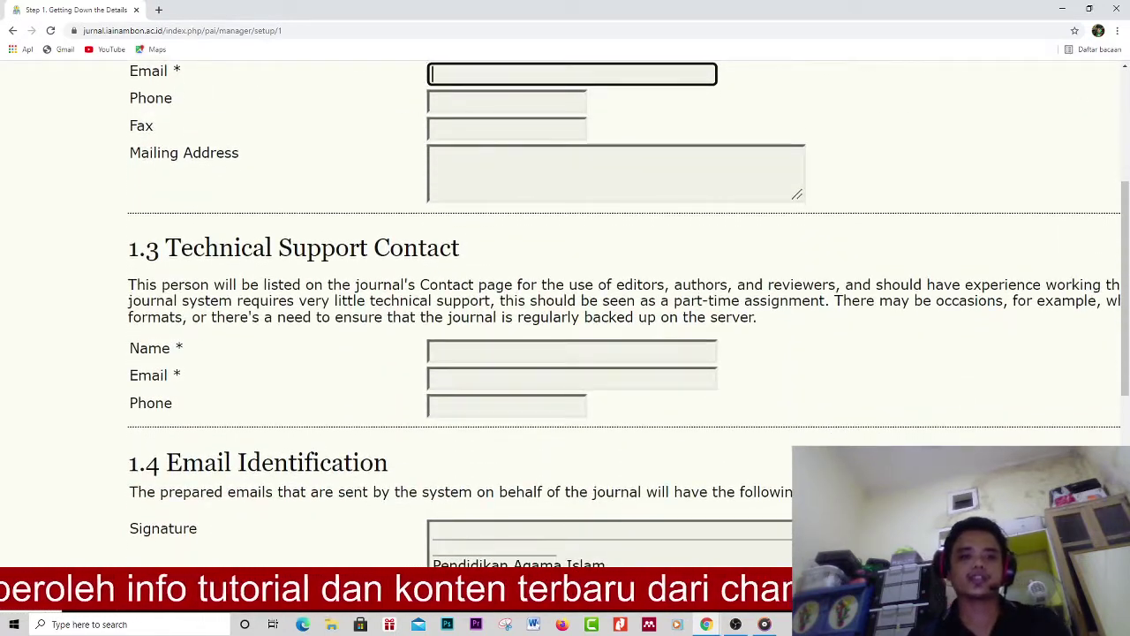
drag(129, 248, 460, 248)
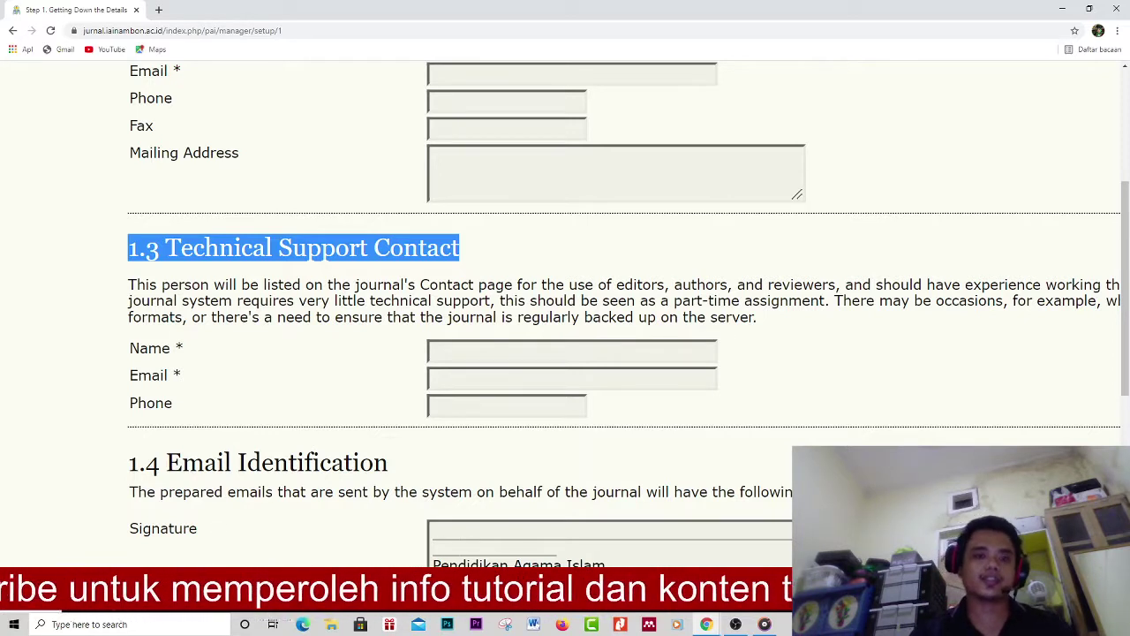
click(573, 352)
click(572, 378)
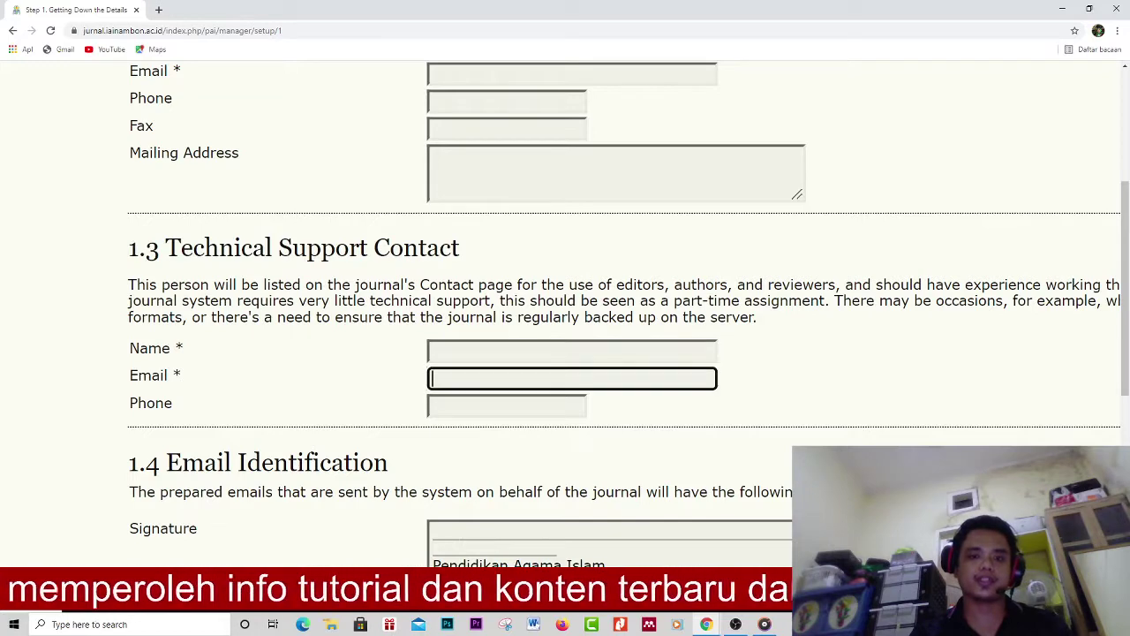
click(507, 407)
scroll(507, 406, down, 2)
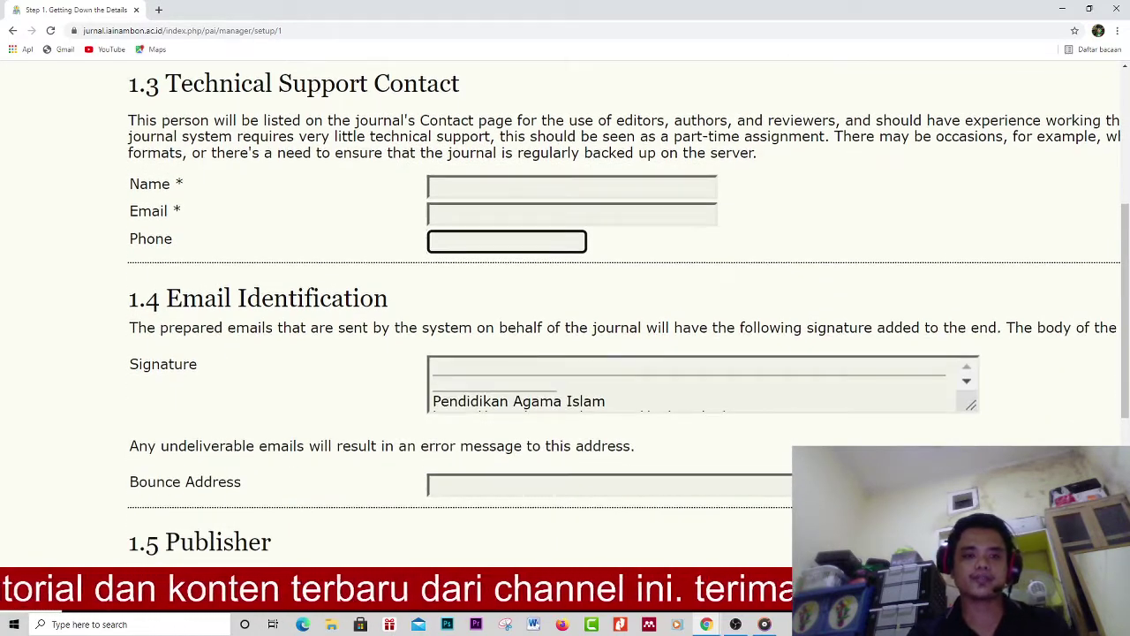
drag(129, 298, 389, 298)
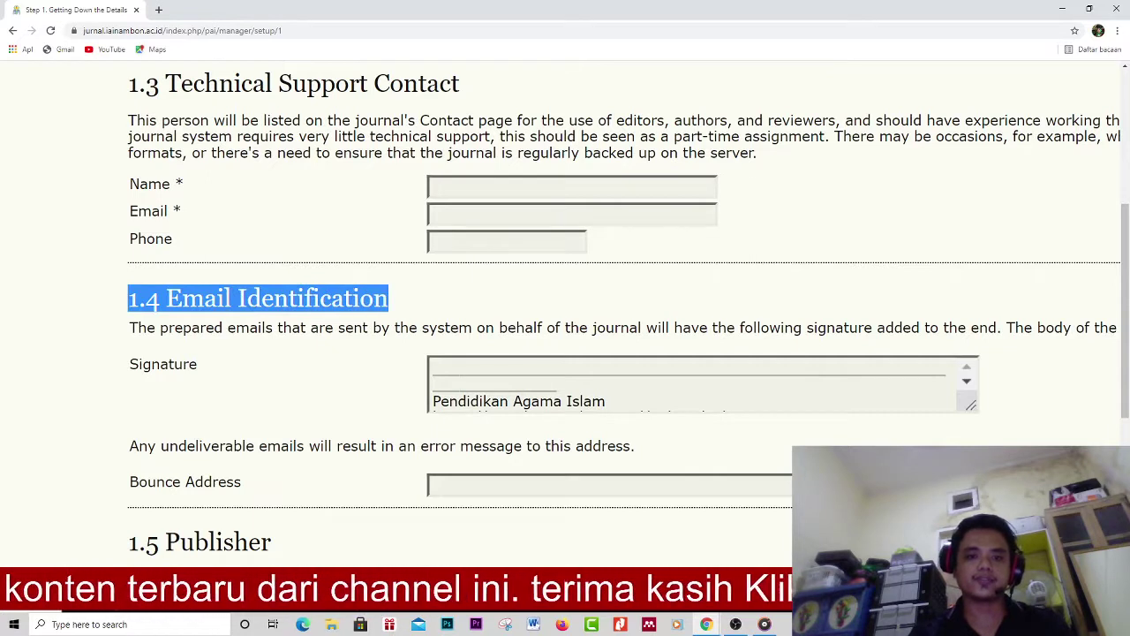
scroll(703, 384, down, 1)
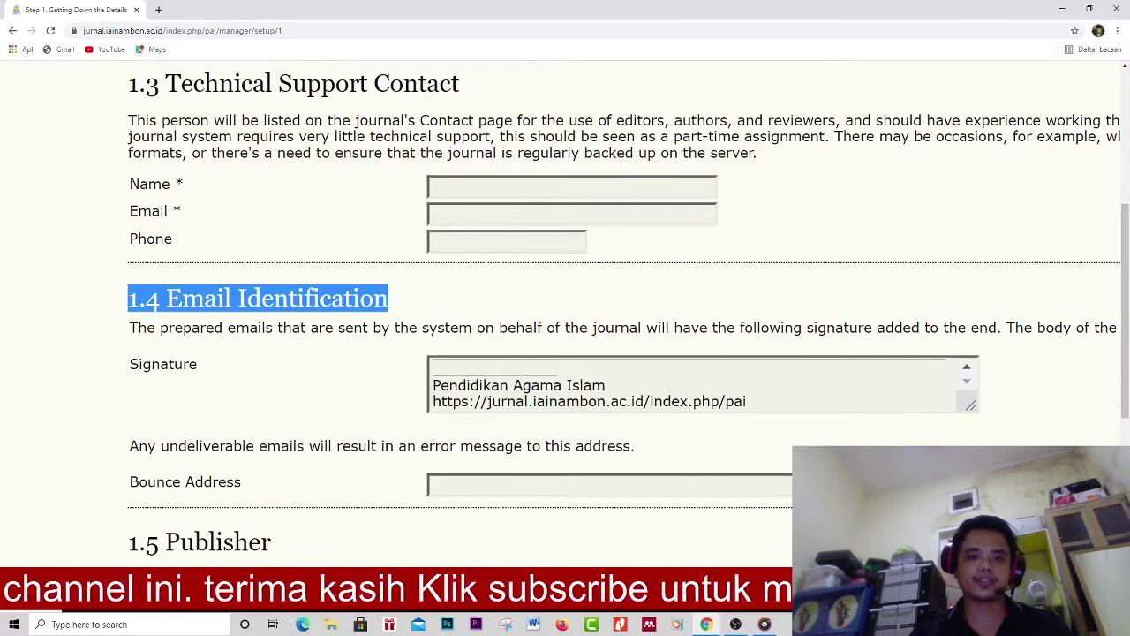
scroll(565, 318, down, 1)
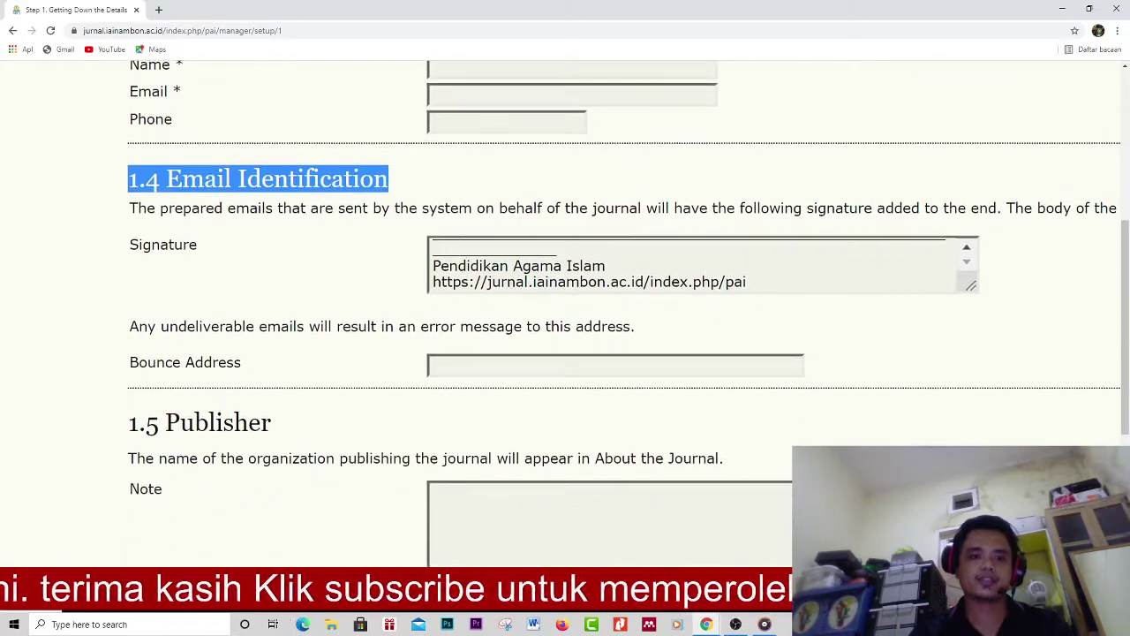
Enter "IAIN Ambon" as the institution and "iainambon.ac.id" as the URL under Publisher, leaving the note blank.
drag(128, 422, 271, 422)
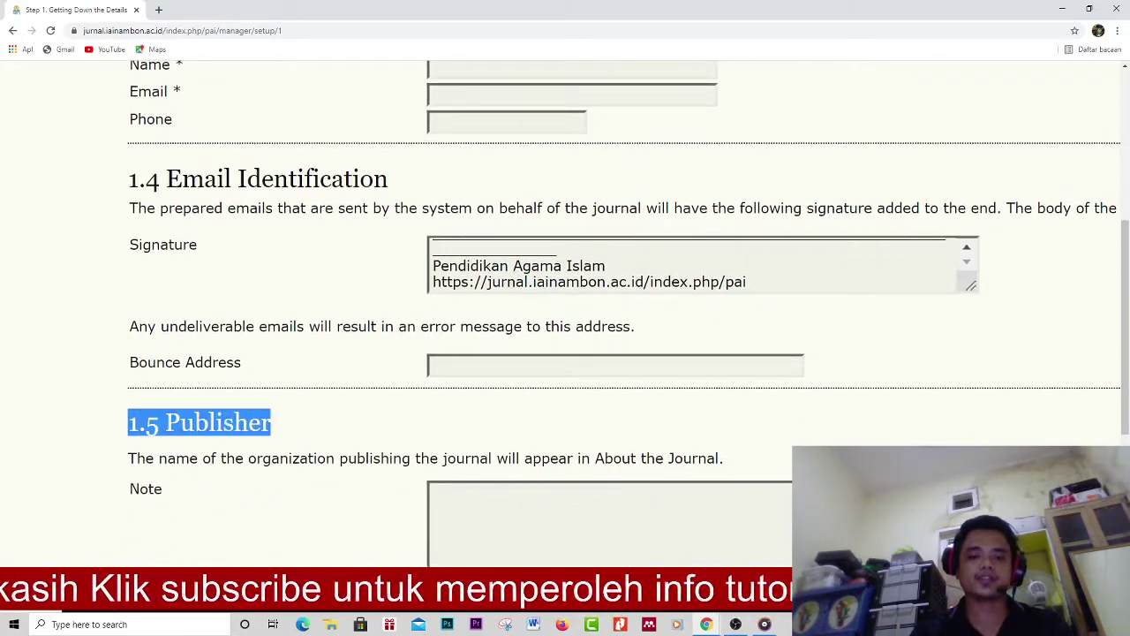
scroll(565, 318, down, 1)
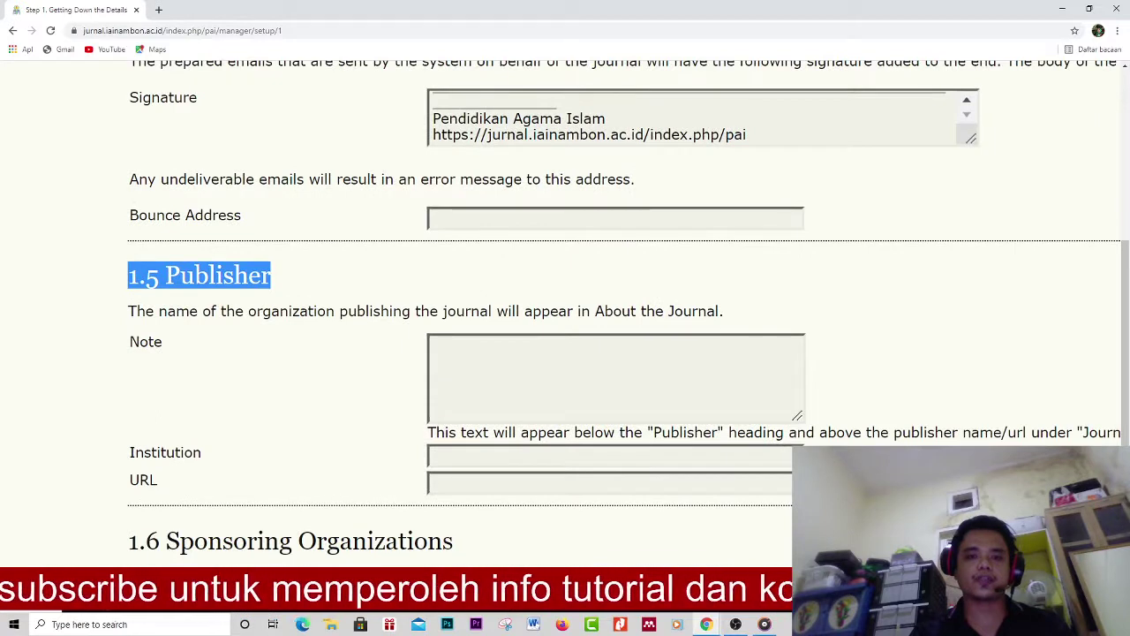
click(434, 346)
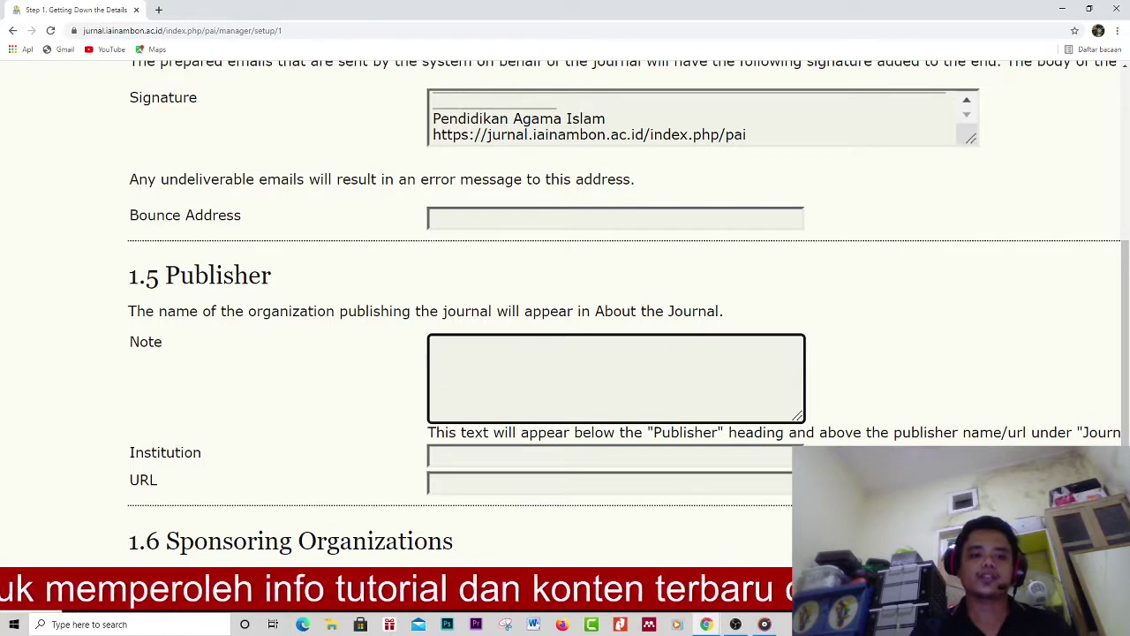
key(Tab)
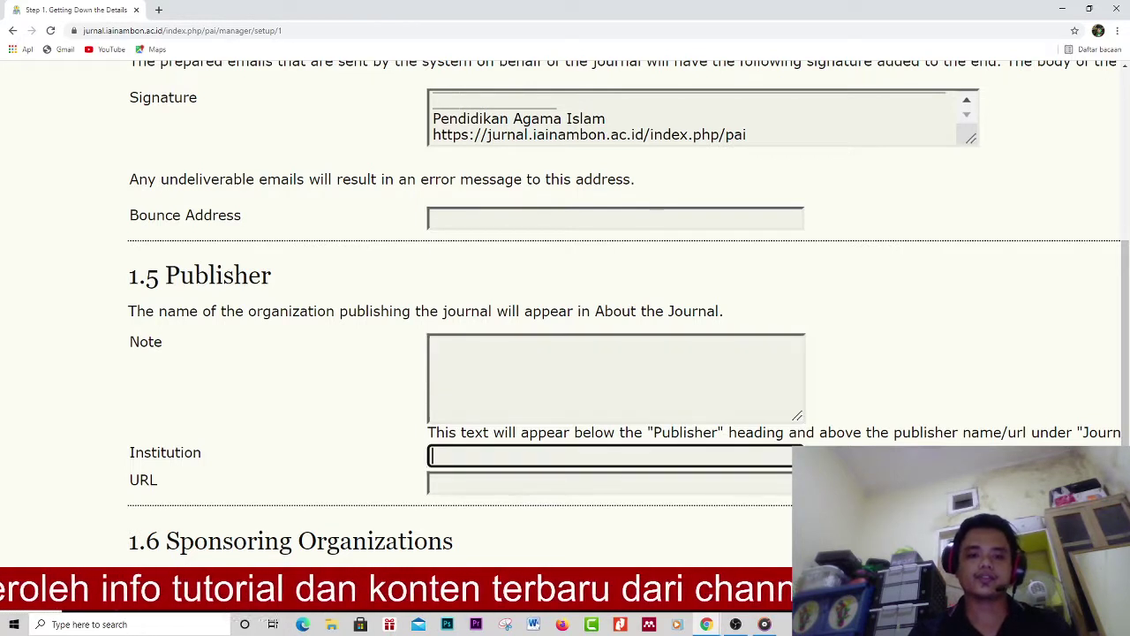
text(iai)
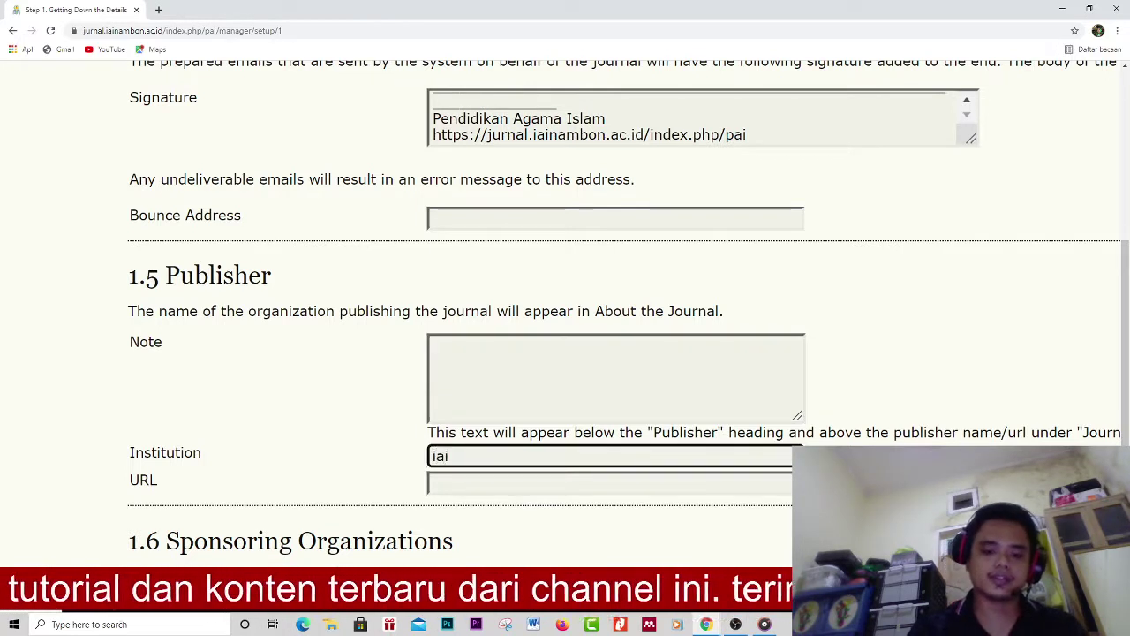
key(BackSpace)
key(BackSpace)
key(BackSpace)
text(IAIN A)
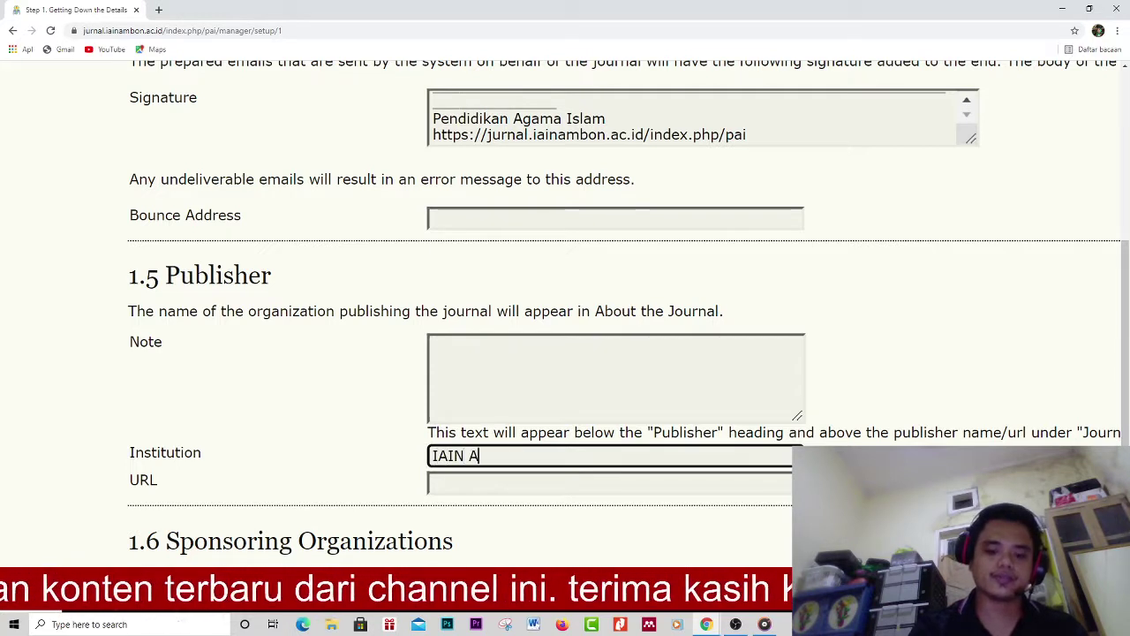
text(mbon)
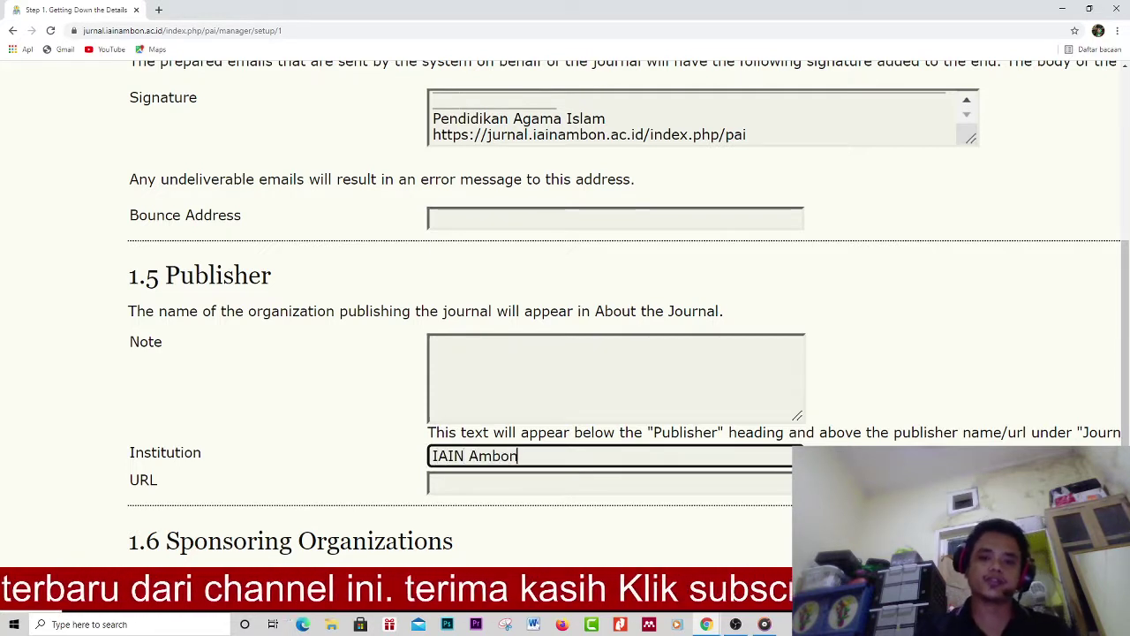
key(Tab)
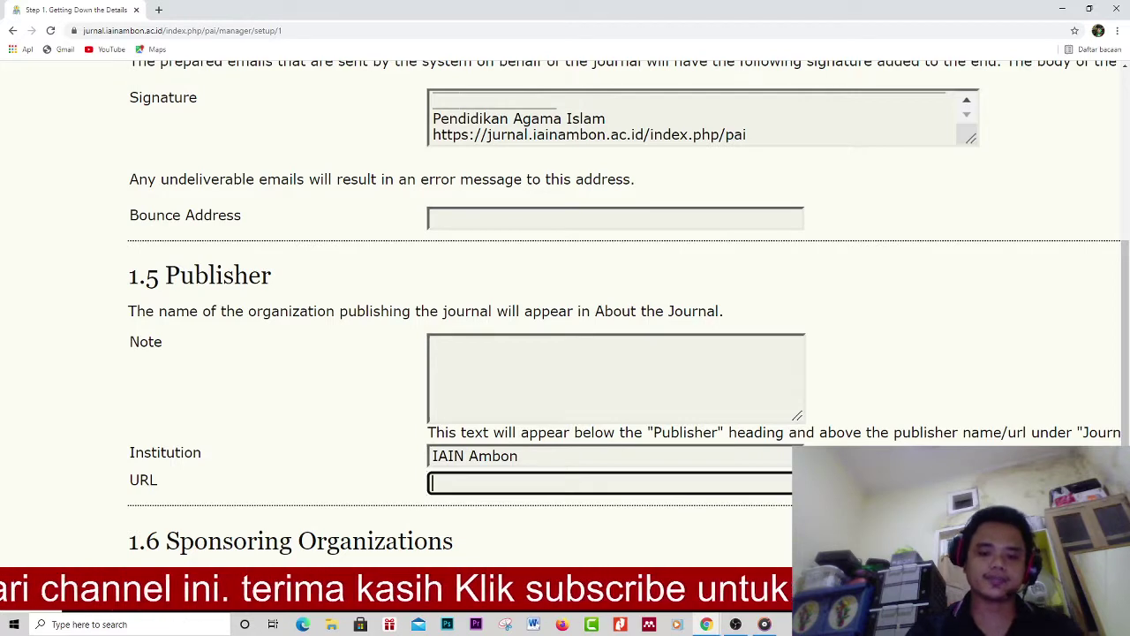
text(iainambon.a)
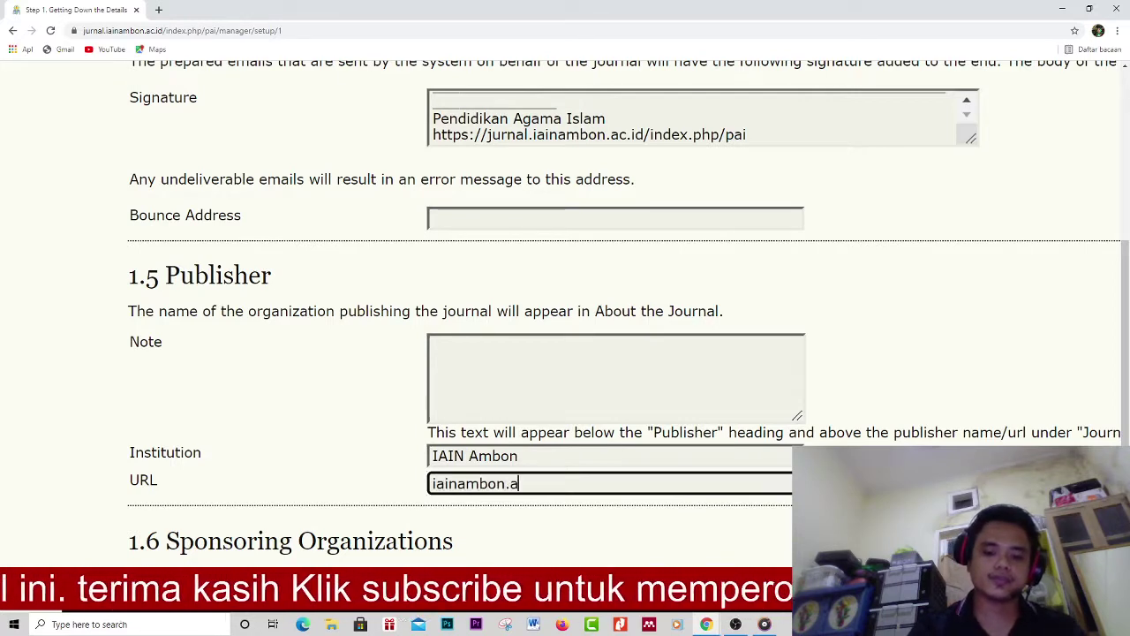
text(c.id)
Enter "IAIN Ambon" as the institution and "iainambon.ac.id" as the URL under Sponsoring Organizations.
scroll(565, 318, down, 2)
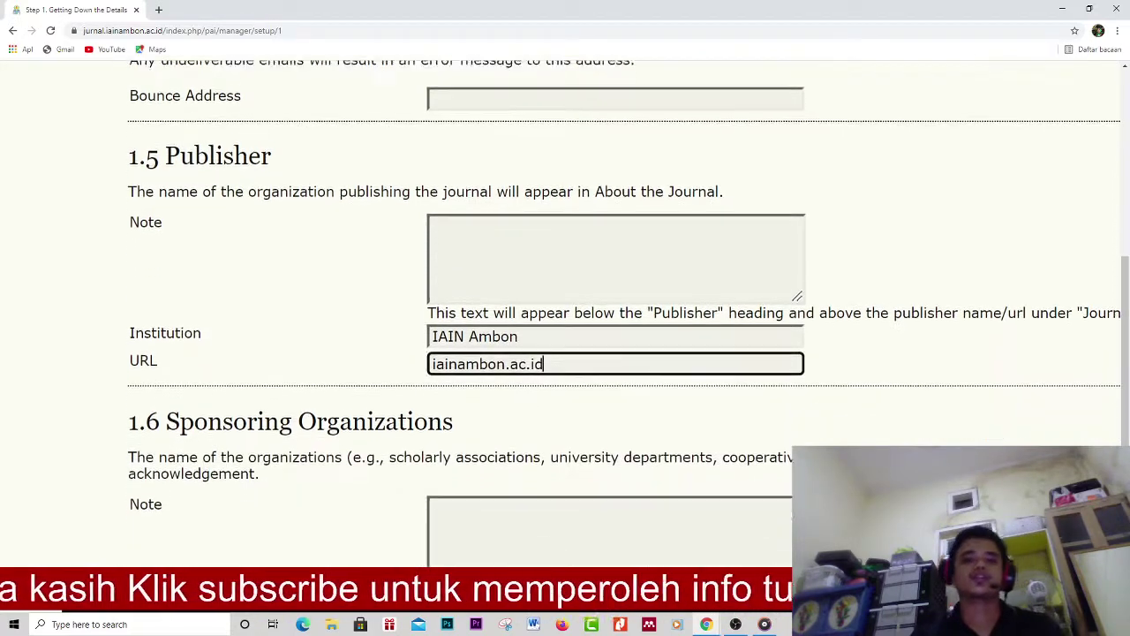
scroll(565, 318, down, 2)
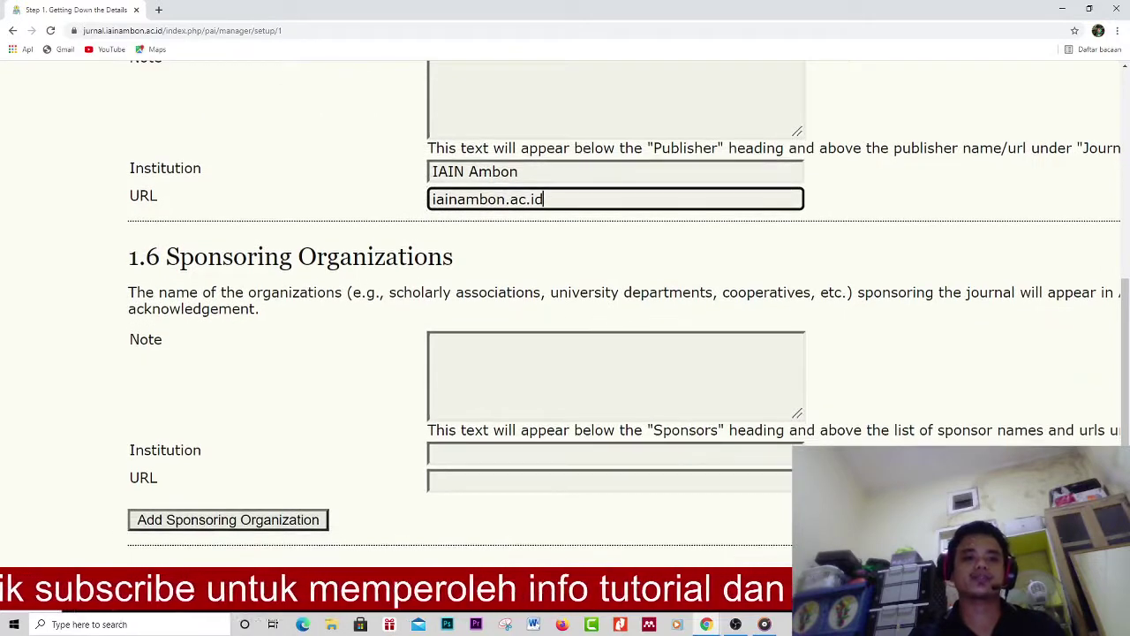
click(609, 375)
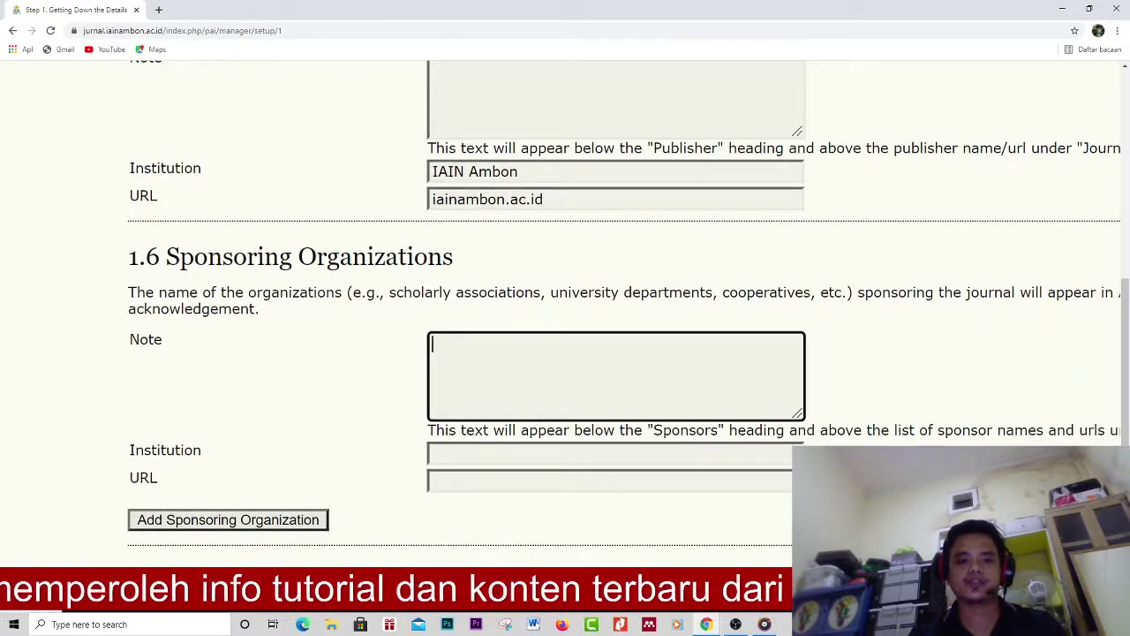
click(609, 453)
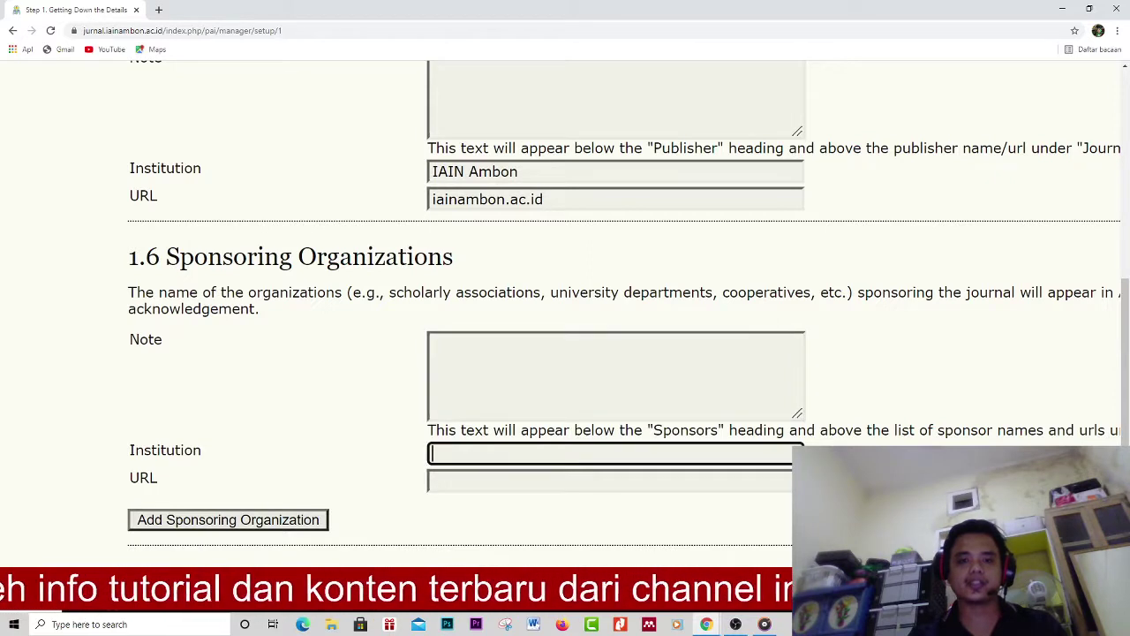
text(IAIN )
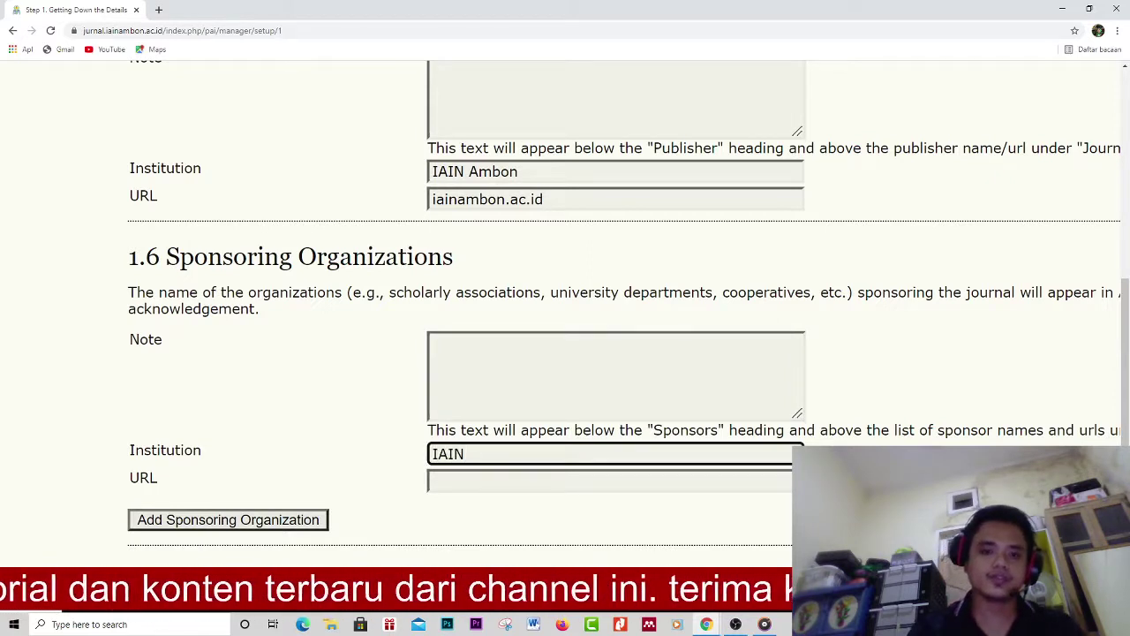
text(Ambon)
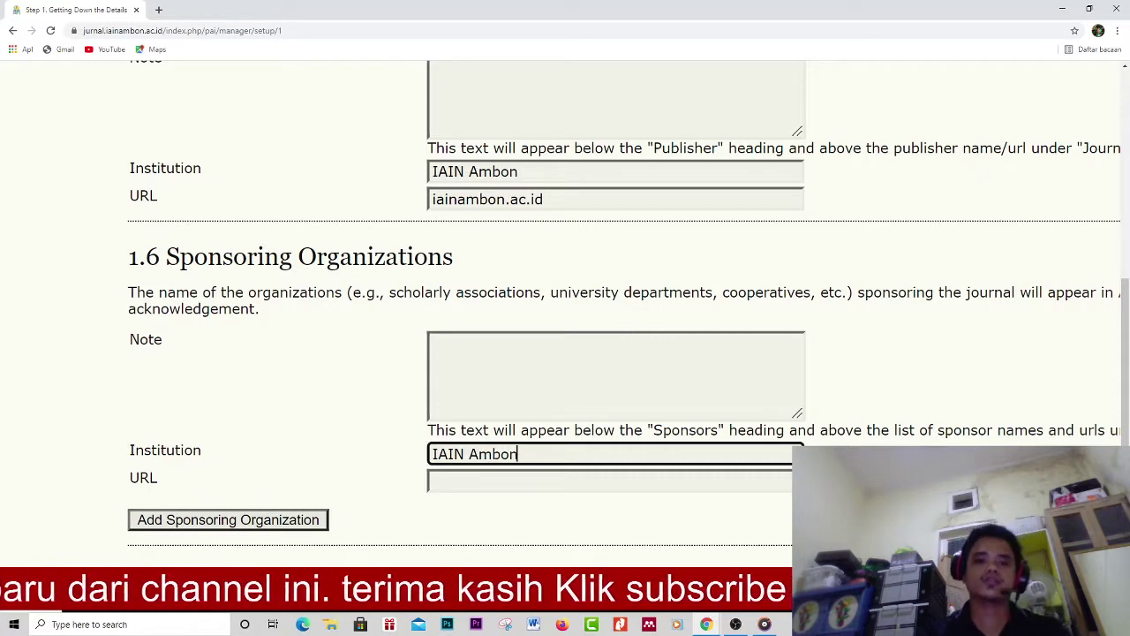
click(433, 480)
text(iainambon.a)
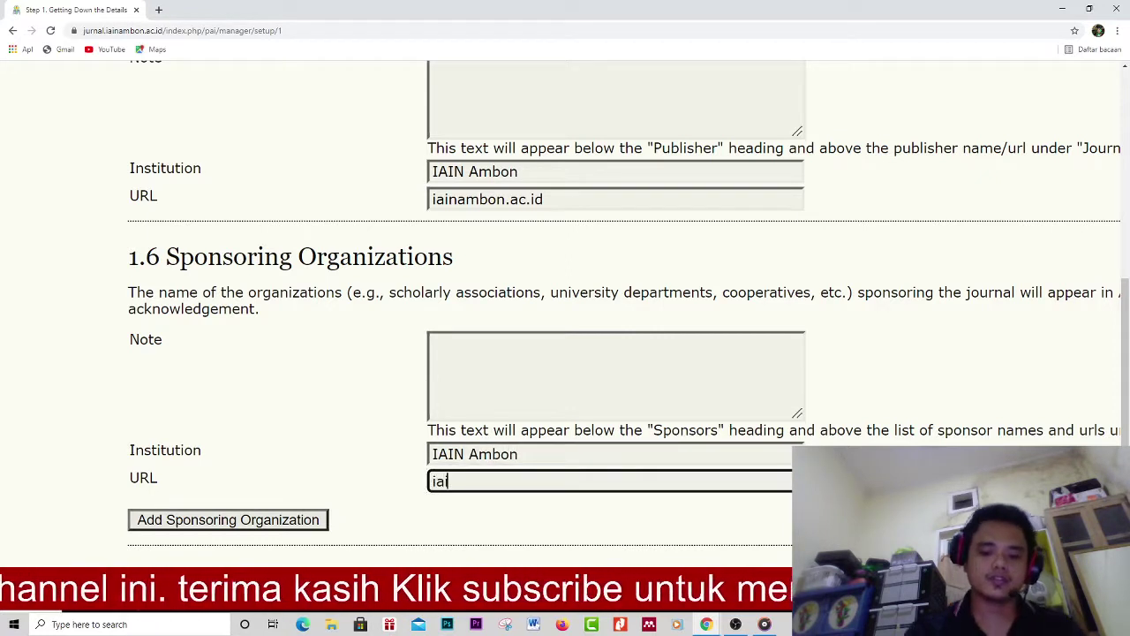
text(c.id)
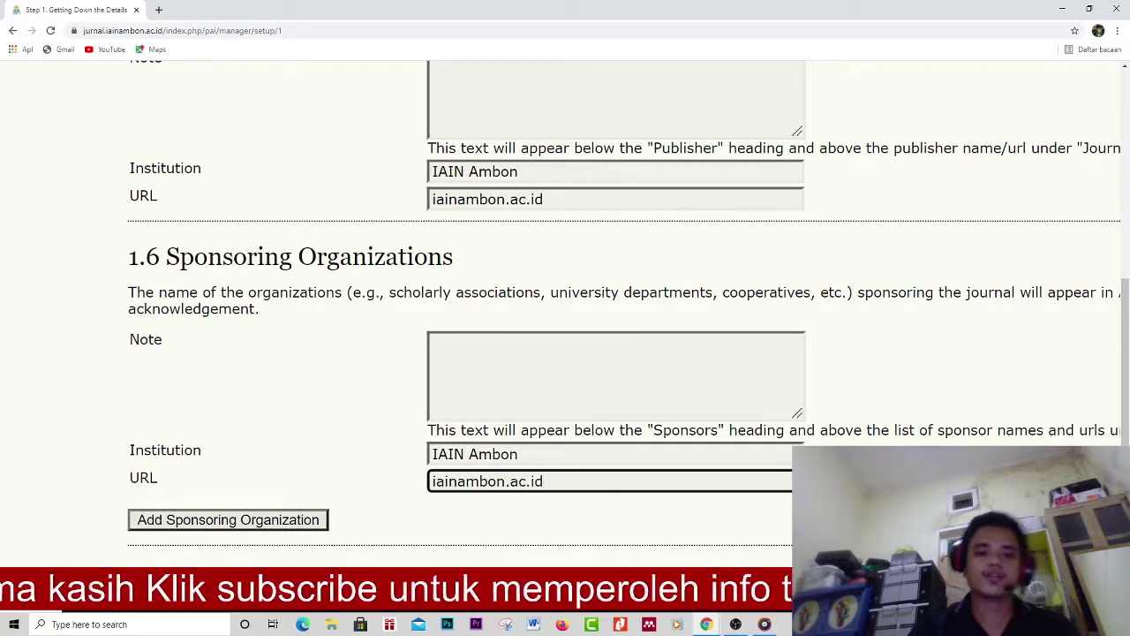
scroll(565, 353, down, 1)
scroll(565, 353, down, 3)
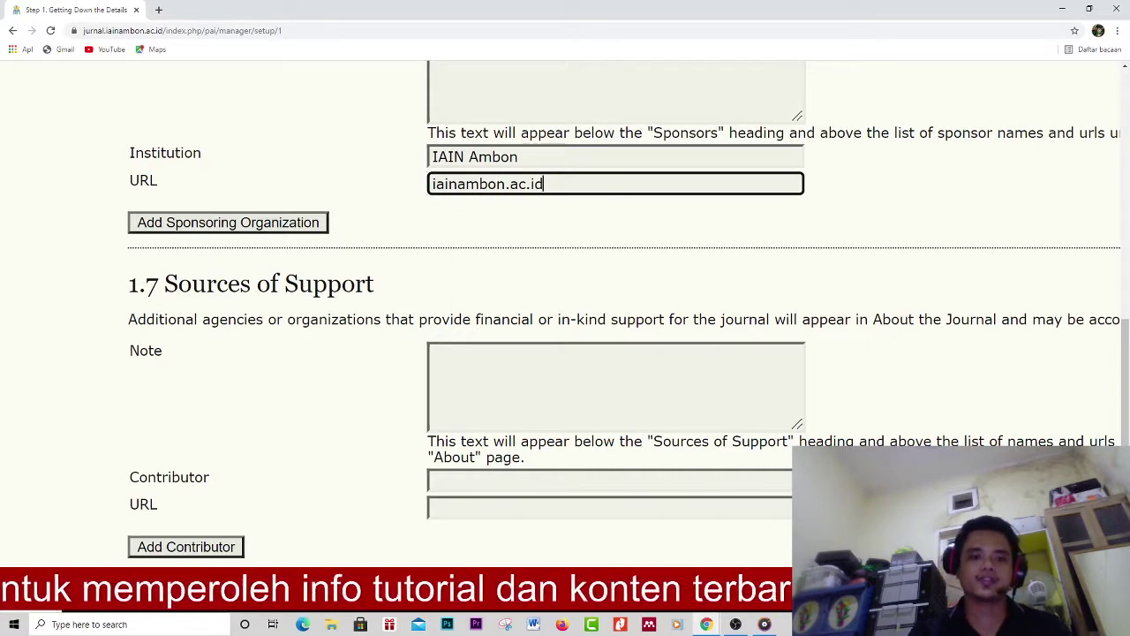
Examine the Sources of Support, Search Engine Indexing and Journal History sections at the end of setup step 1.
scroll(565, 353, down, 2)
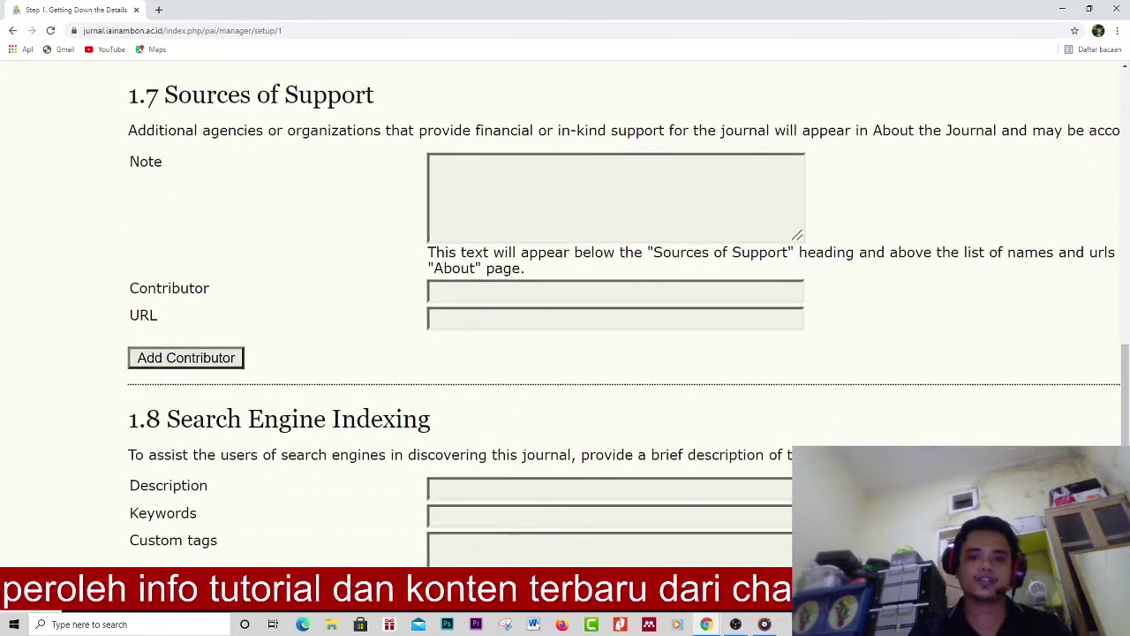
scroll(565, 353, down, 2)
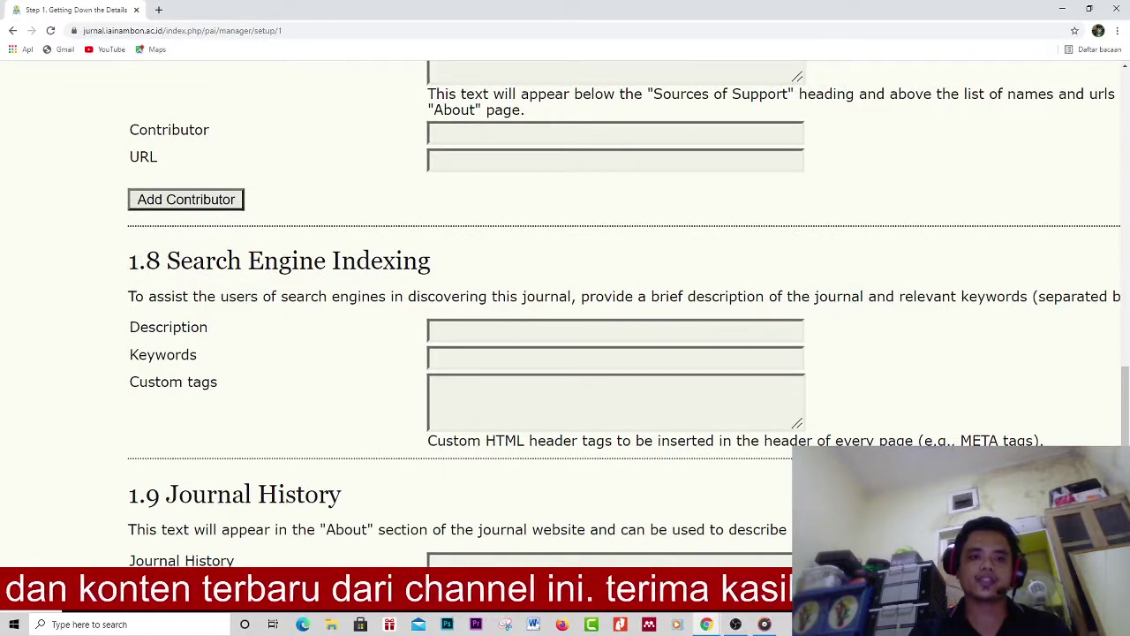
scroll(565, 353, down, 1)
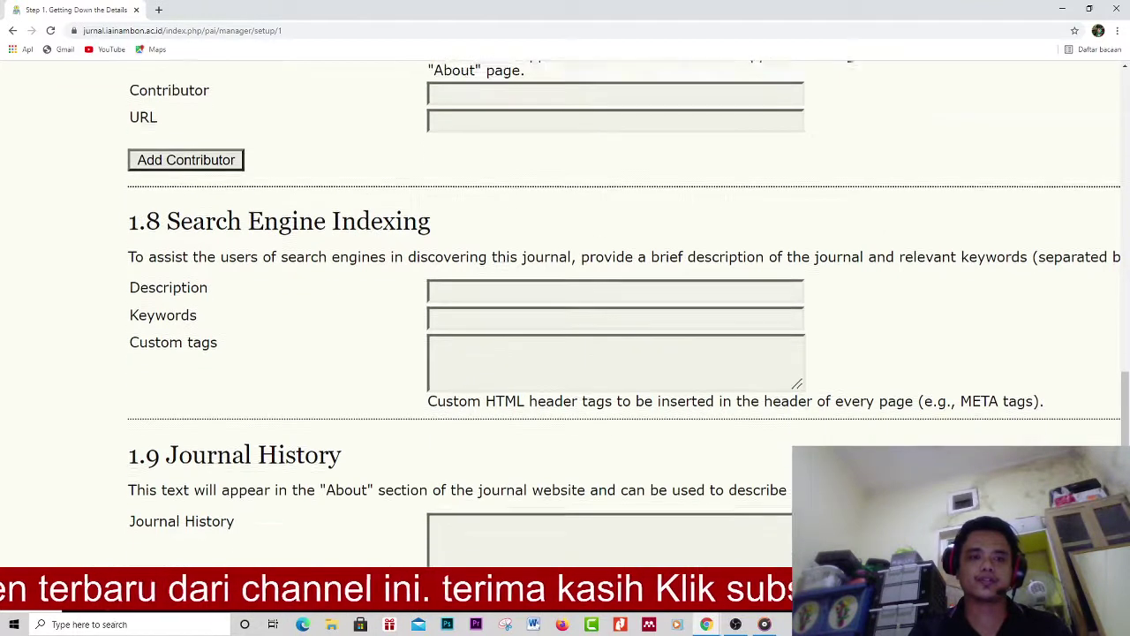
click(616, 260)
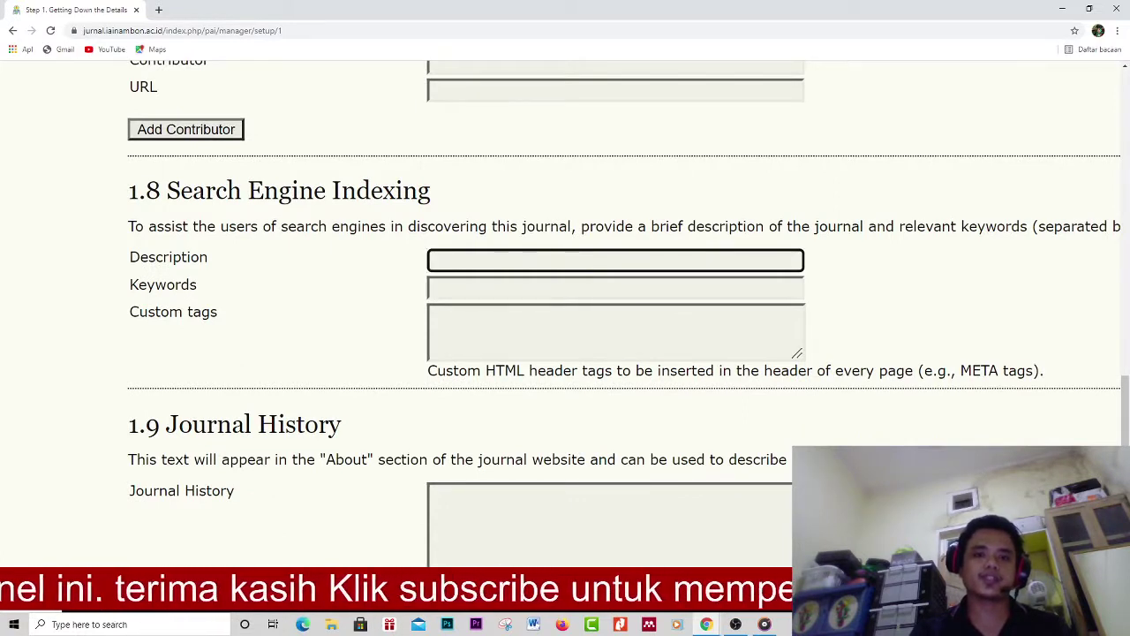
click(616, 287)
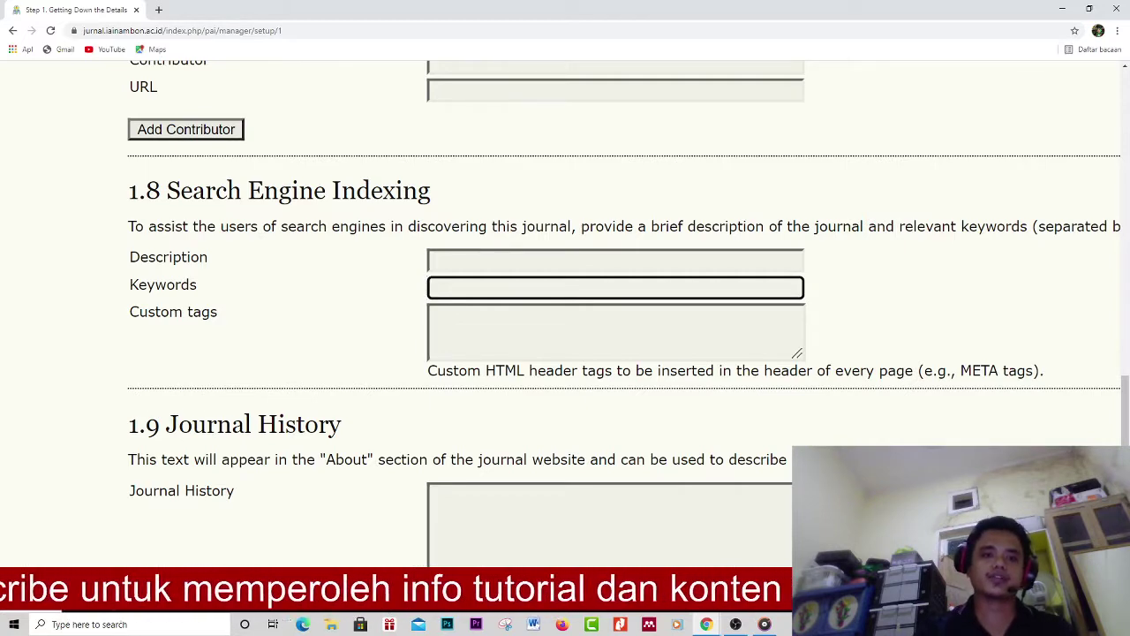
scroll(566, 280, down, 1)
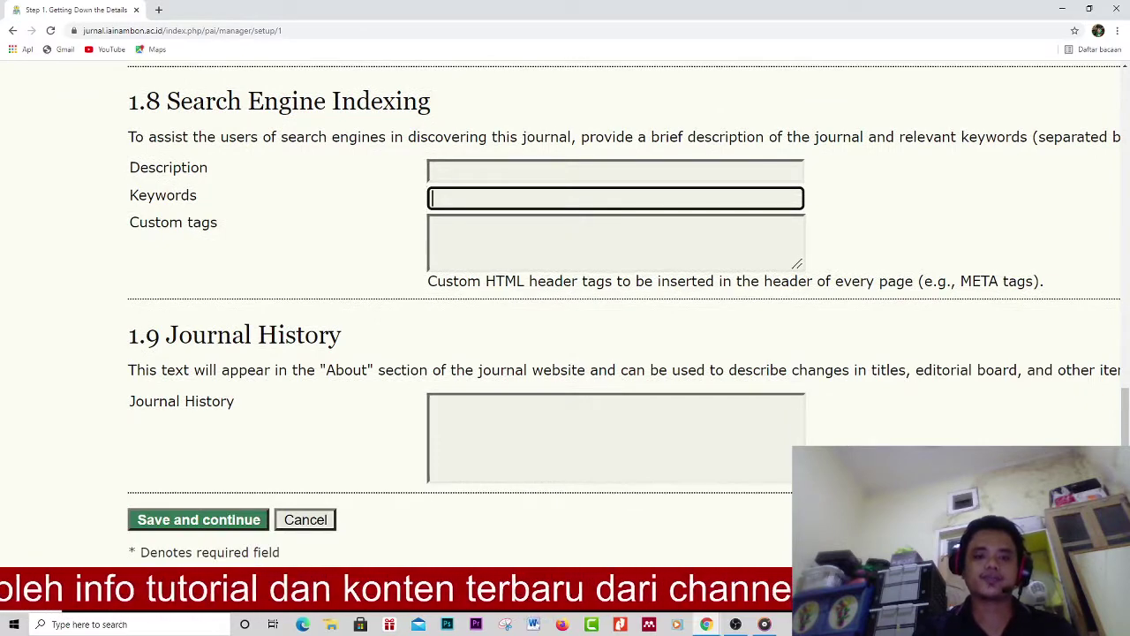
key(ctrl+minus)
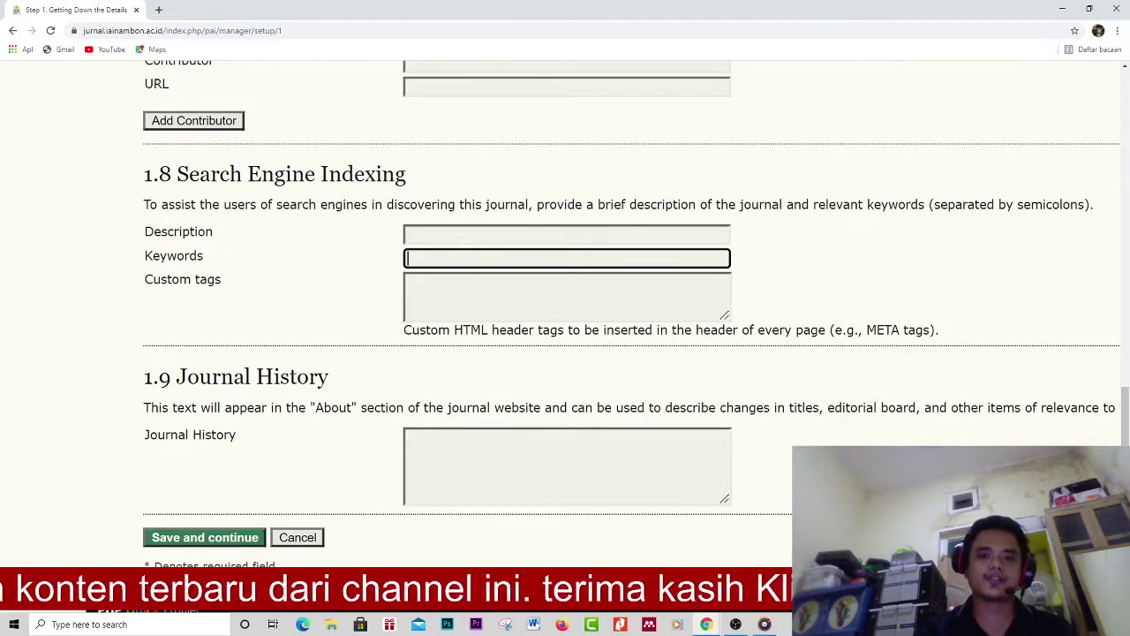
Go to step 2, Journal Policies, of the journal setup.
scroll(566, 318, up, 15)
scroll(566, 318, up, 5)
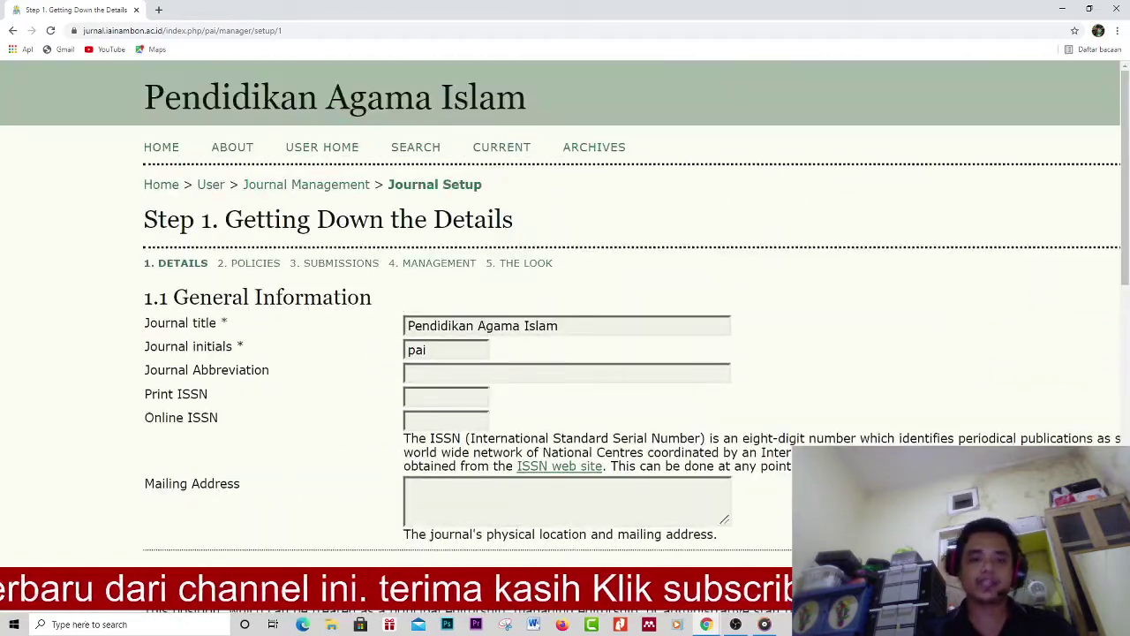
key(ctrl+plus)
key(ctrl+plus)
key(ctrl+plus)
key(ctrl+plus)
key(ctrl+plus)
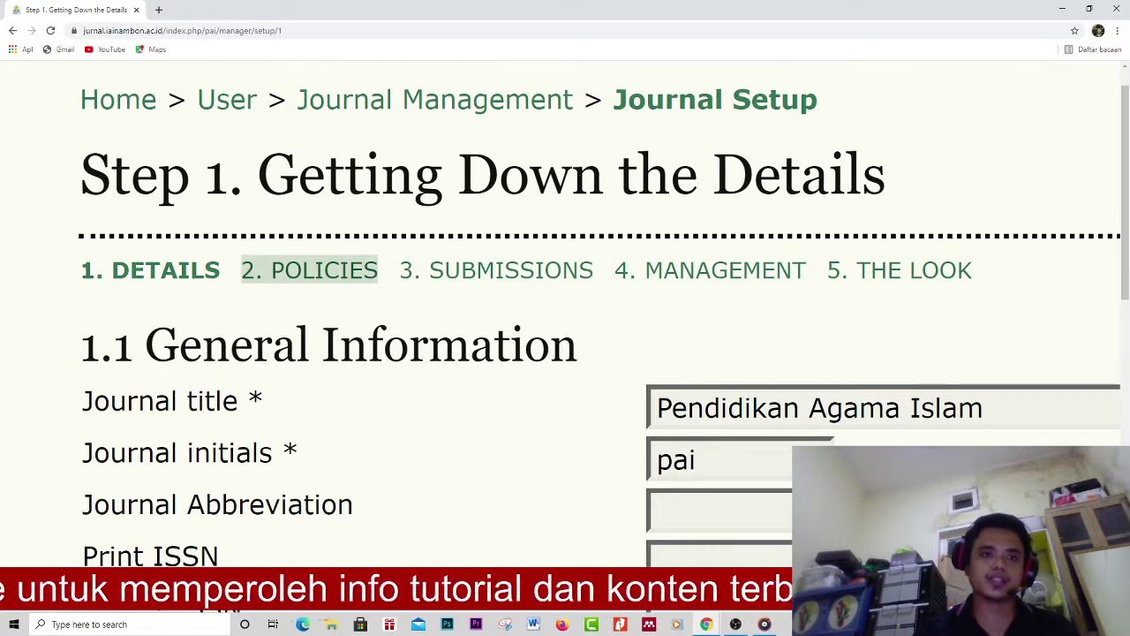
click(309, 270)
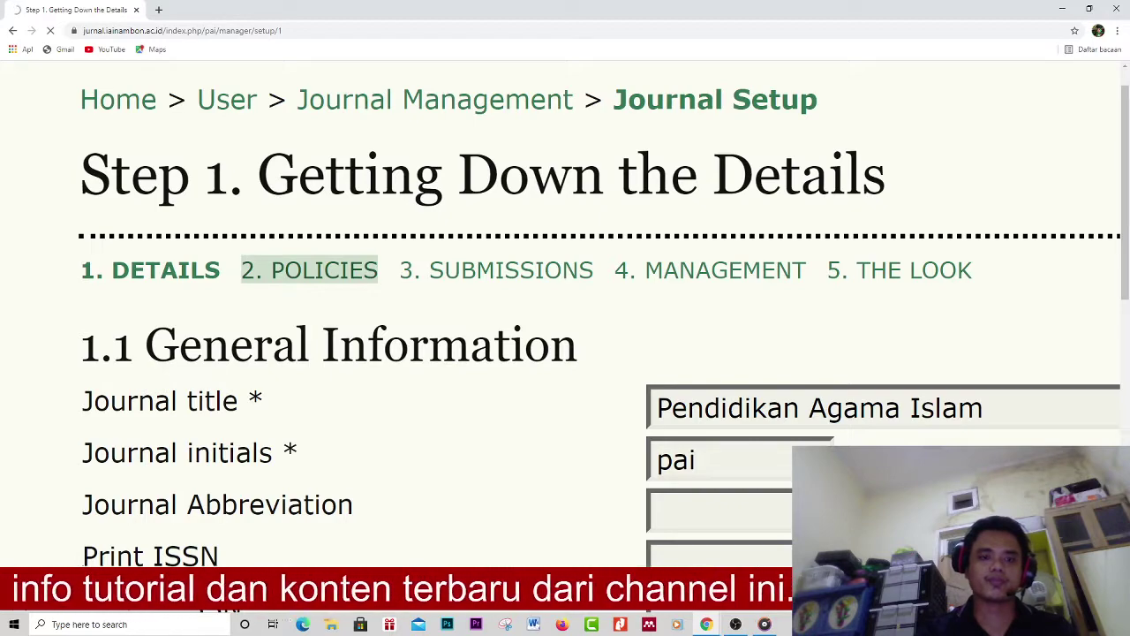
key(ctrl+minus)
key(ctrl+minus)
key(ctrl+minus)
key(ctrl+minus)
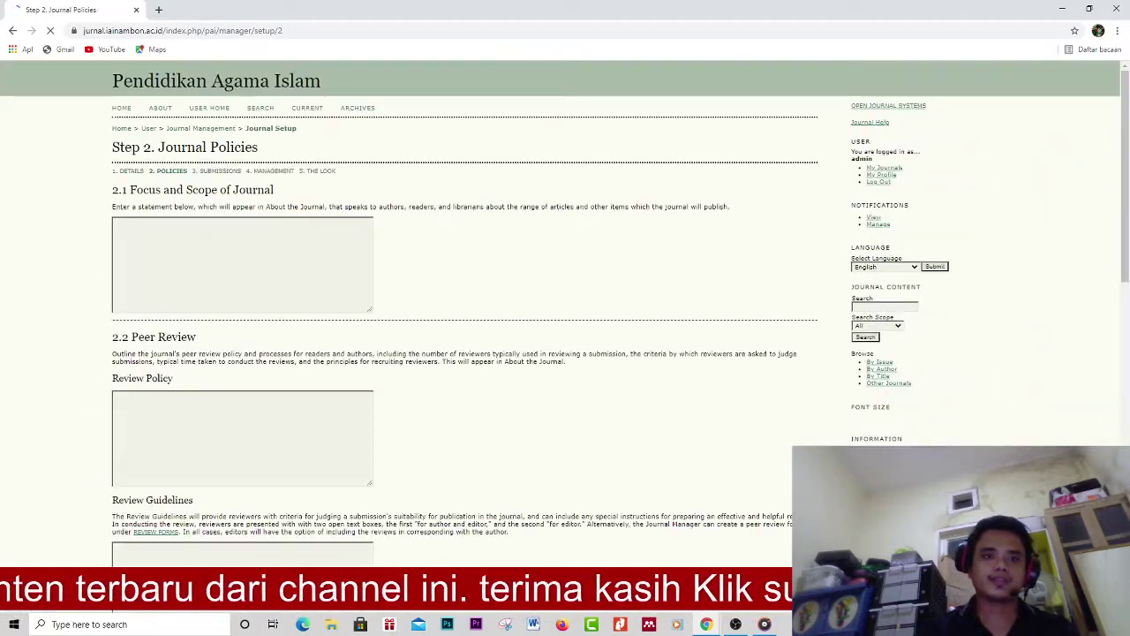
scroll(78, 238, up, 4)
scroll(566, 336, up, 2)
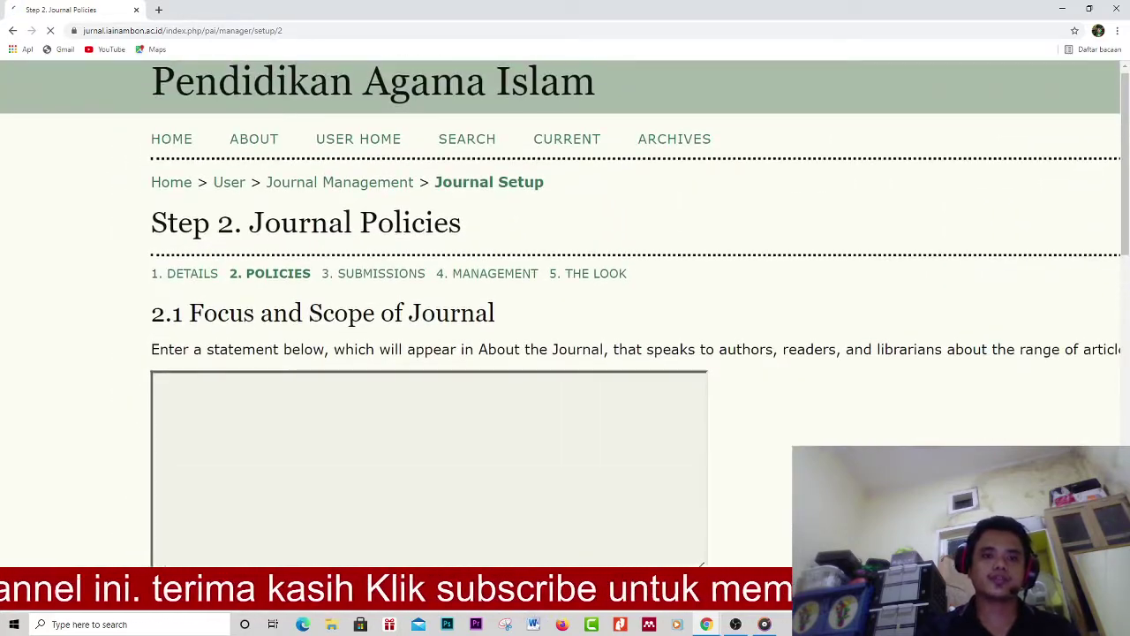
Examine the Focus and Scope statement field and the Review Policy and Review Guidelines fields under Peer Review.
scroll(565, 298, down, 1)
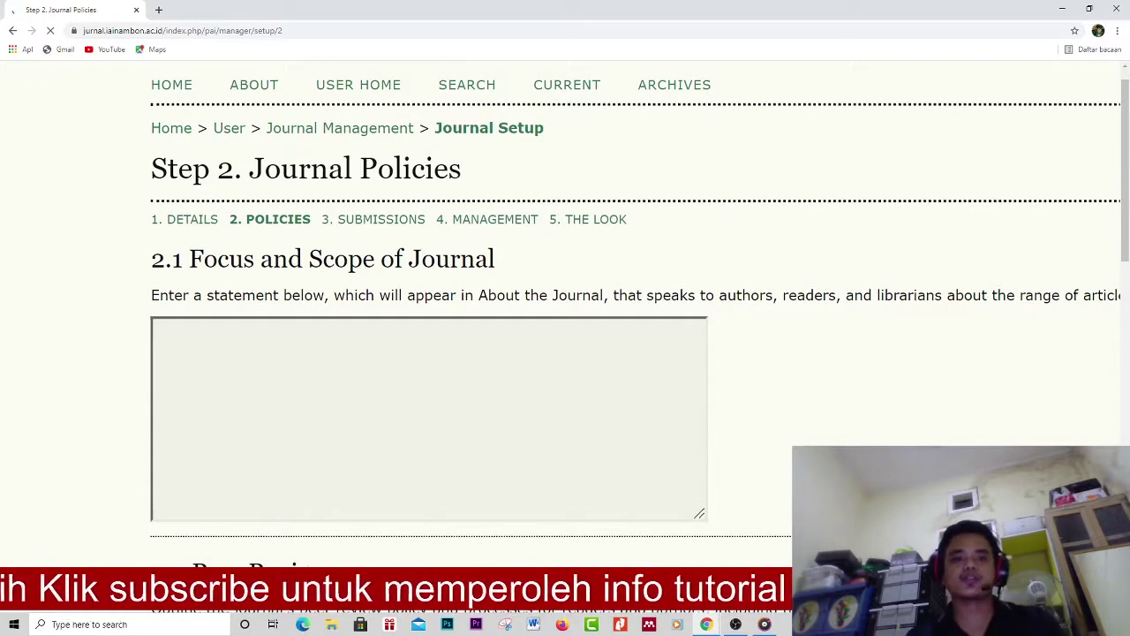
click(429, 419)
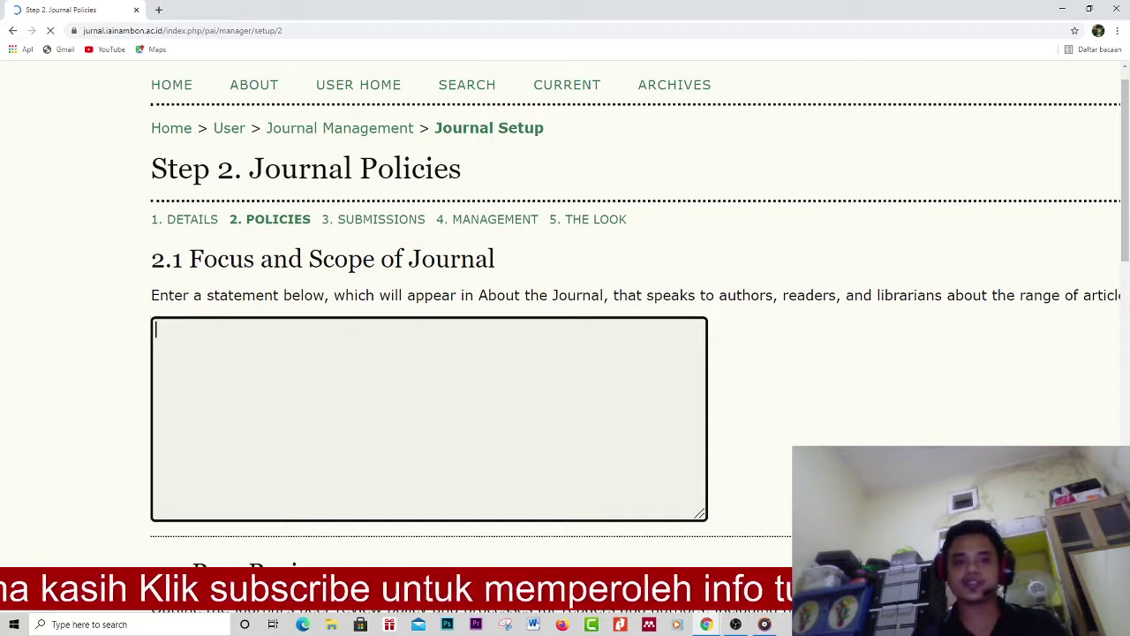
scroll(566, 300, down, 2)
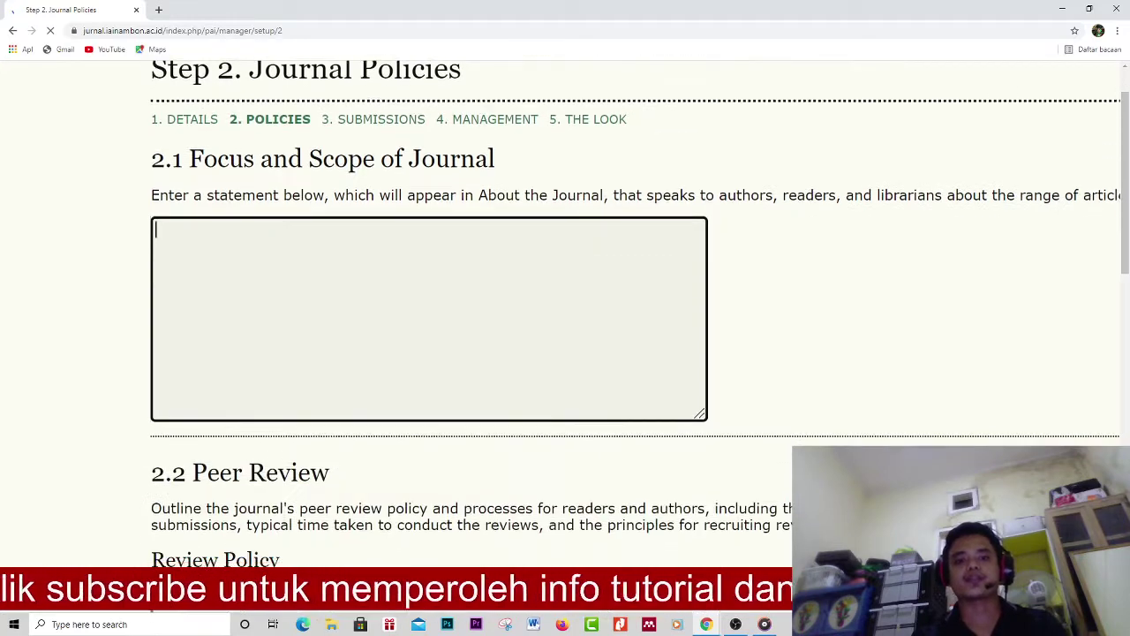
scroll(566, 300, down, 2)
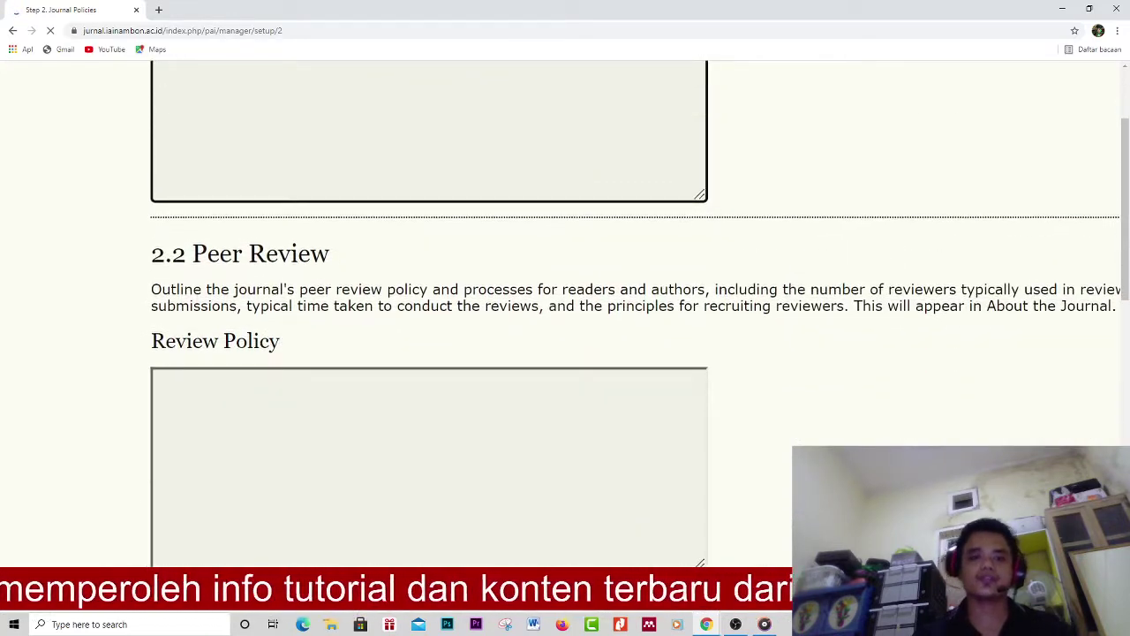
scroll(565, 353, down, 1)
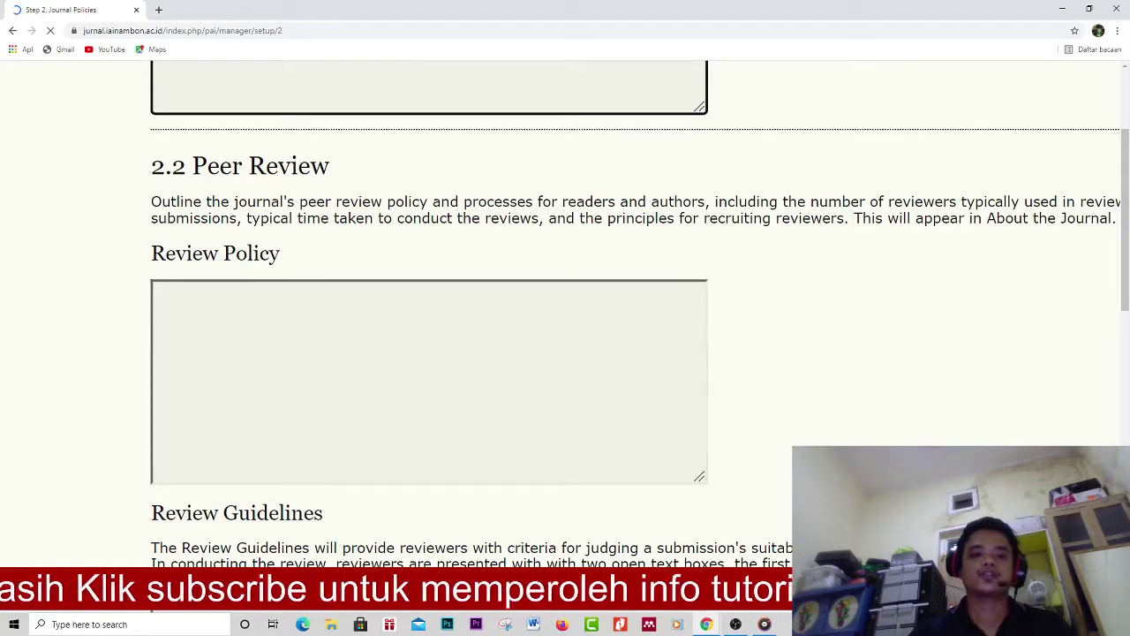
scroll(566, 309, down, 2)
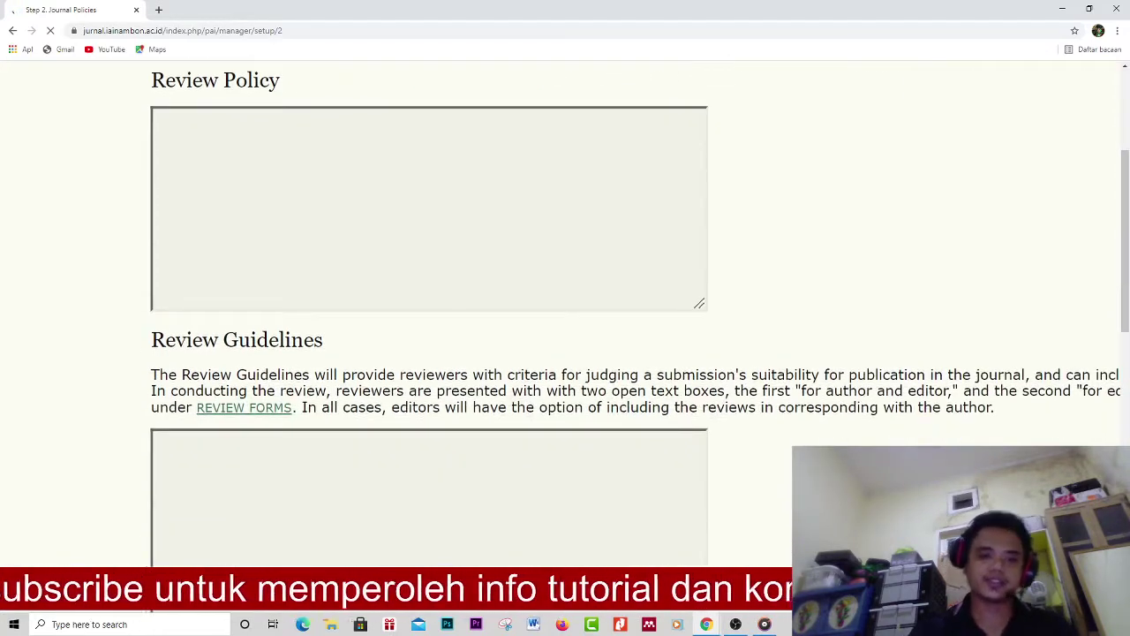
scroll(354, 353, down, 3)
click(157, 152)
Examine the Review Process choices and the Review Time and Reviewer Reminders settings under Review Options.
scroll(565, 309, down, 2)
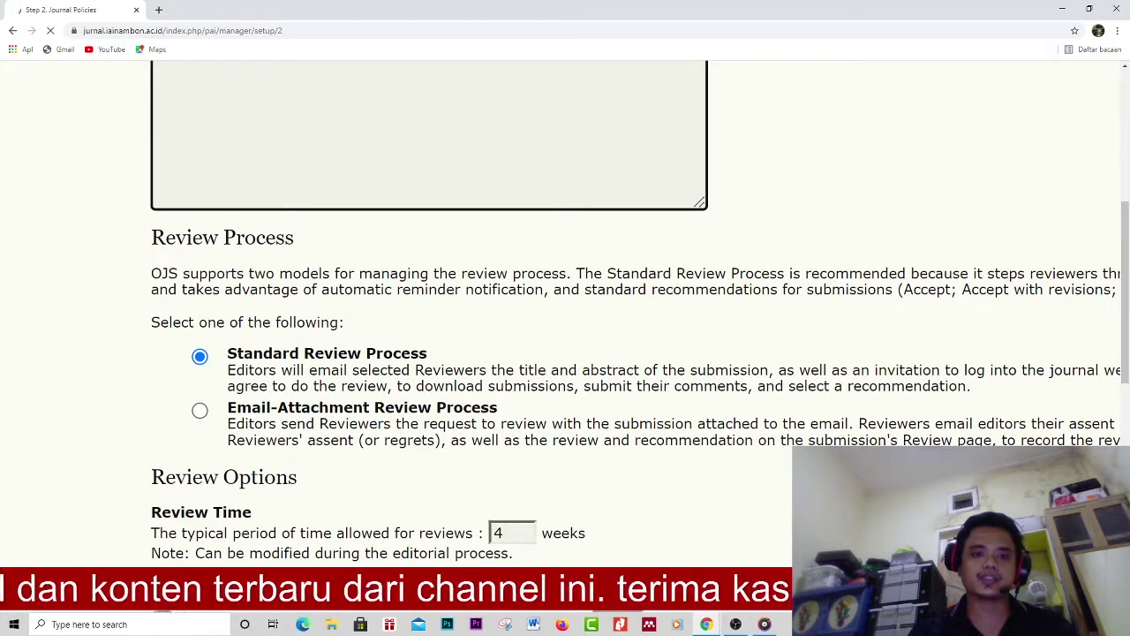
scroll(636, 353, down, 1)
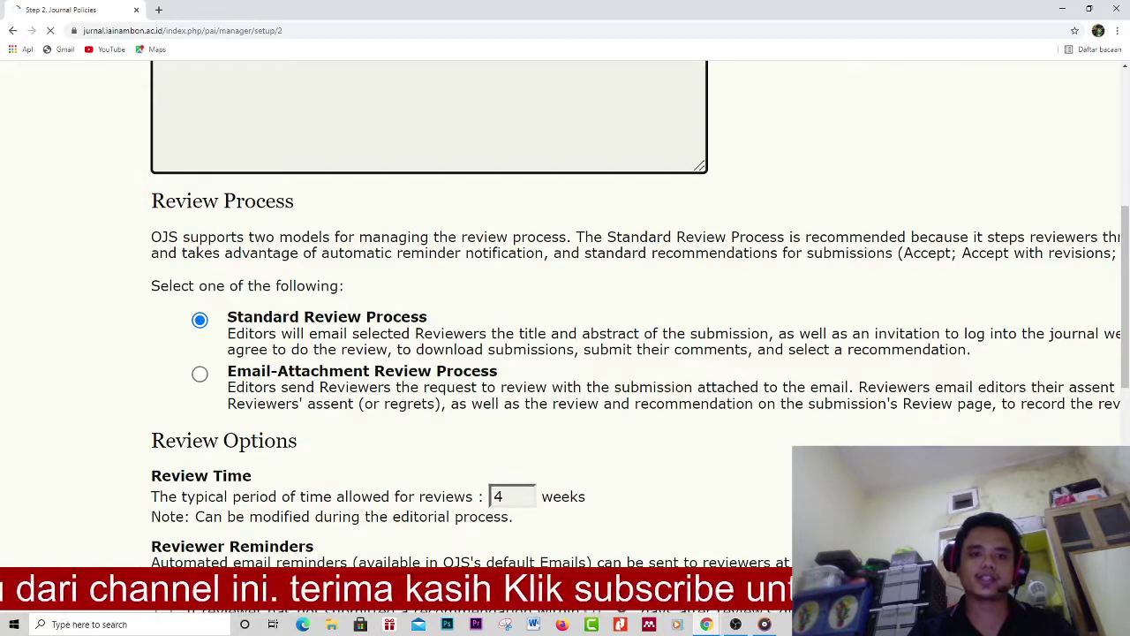
scroll(565, 353, down, 3)
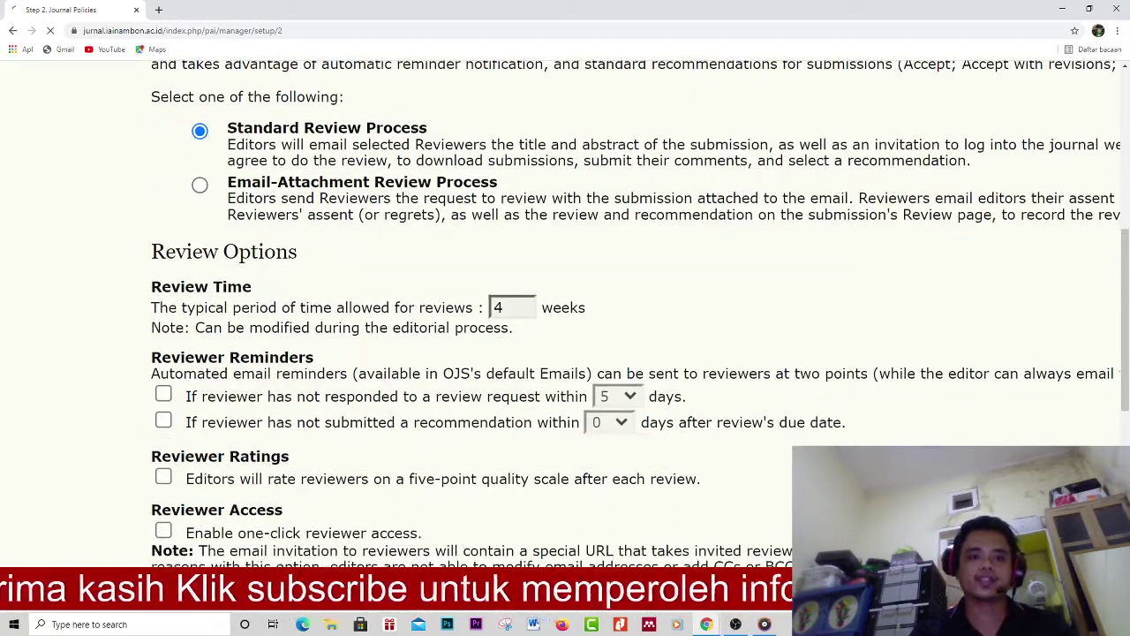
drag(253, 287, 153, 62)
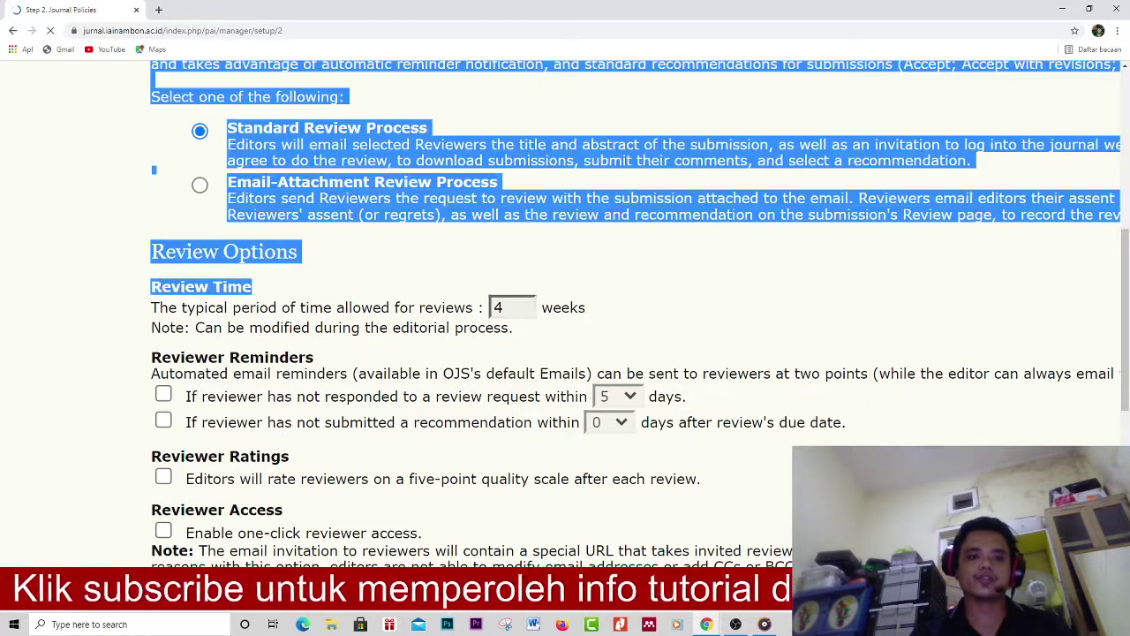
drag(153, 170, 252, 286)
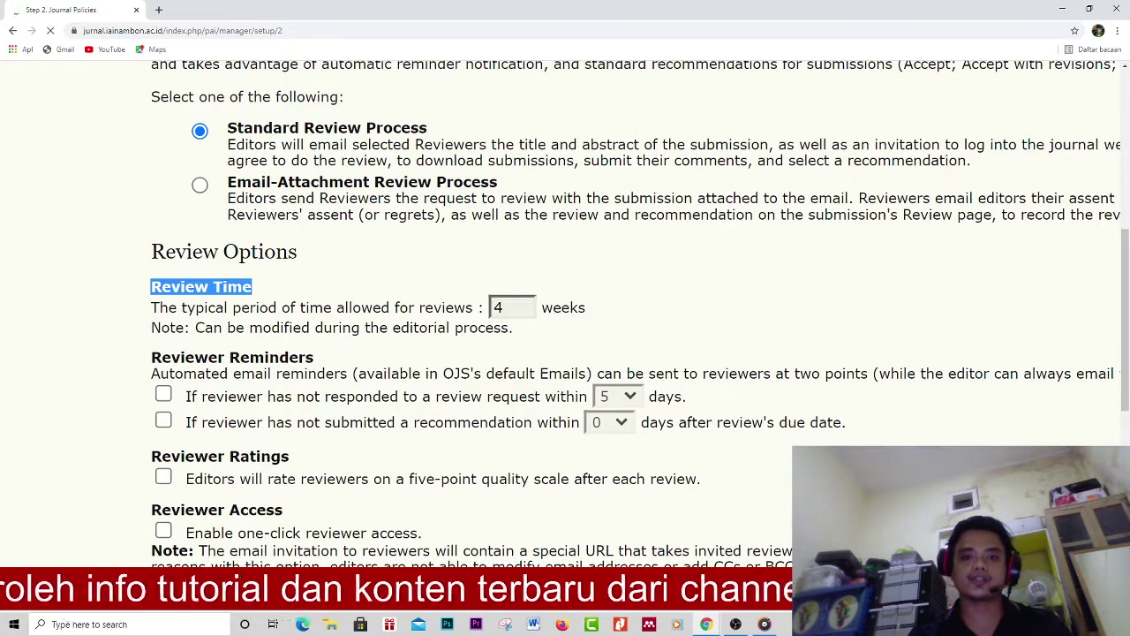
key(Tab)
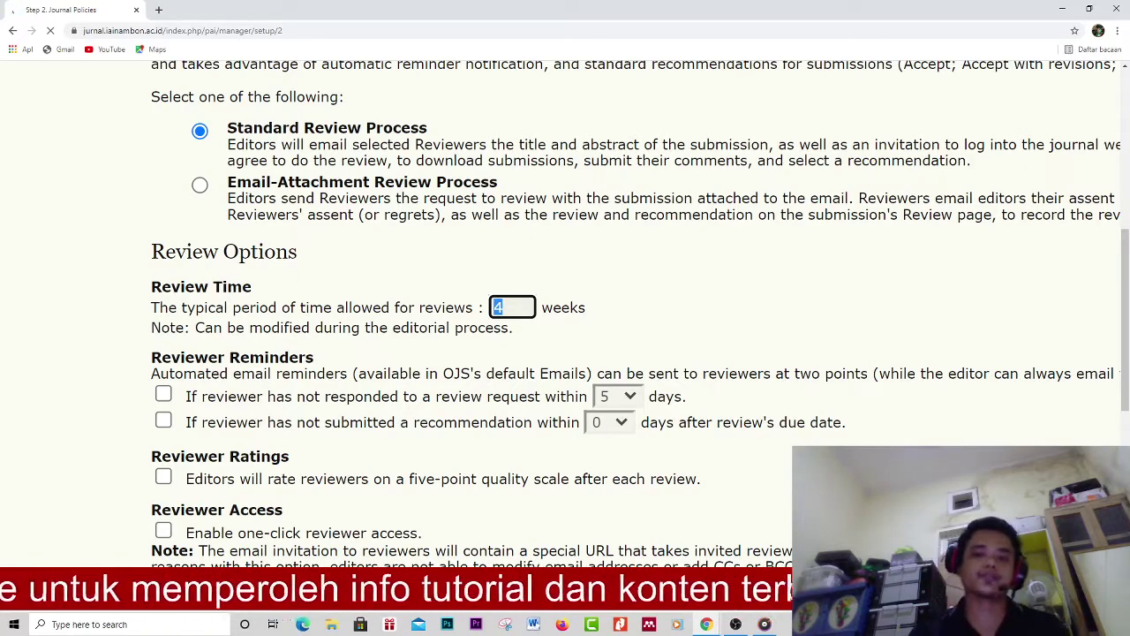
Examine the reviewer access and blind review options and read the Privacy Statement text.
scroll(565, 318, down, 4)
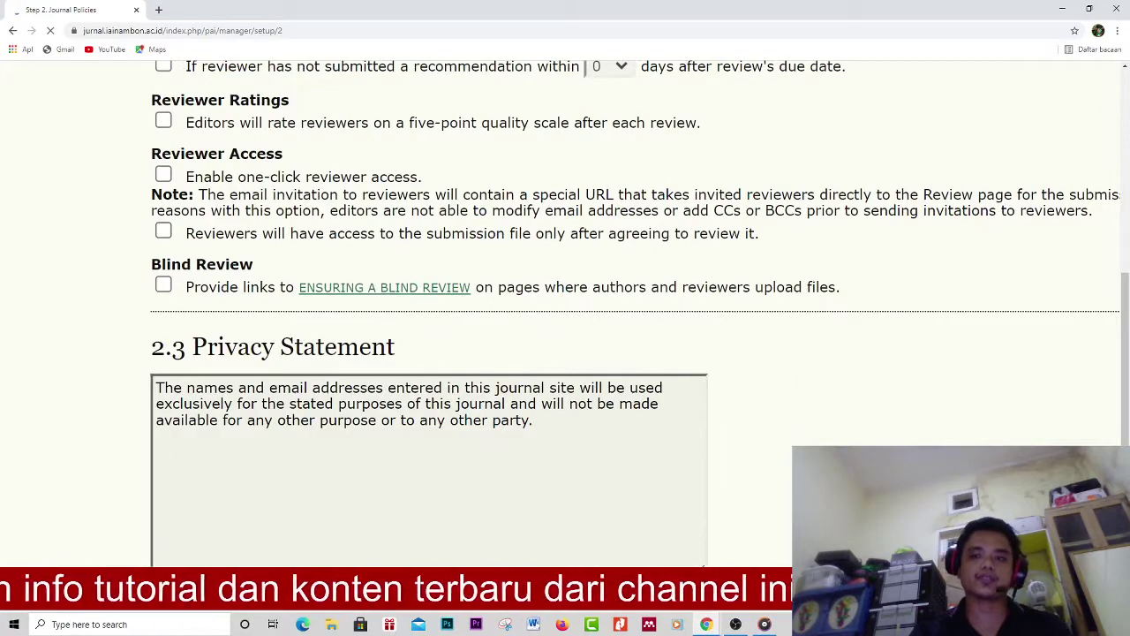
scroll(565, 318, down, 2)
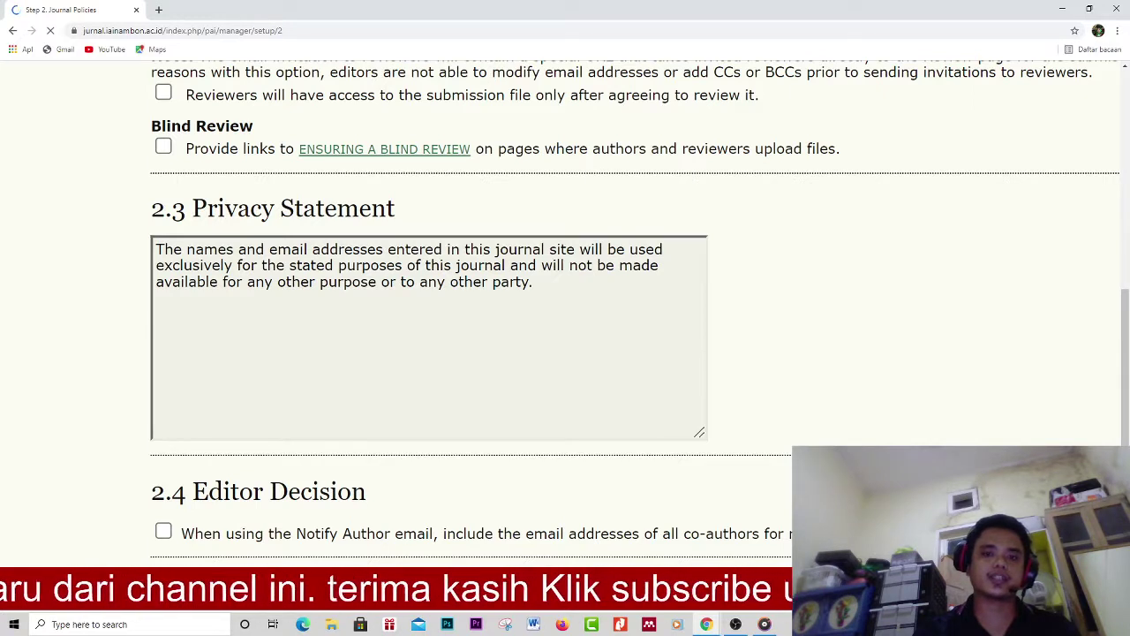
drag(533, 281, 157, 249)
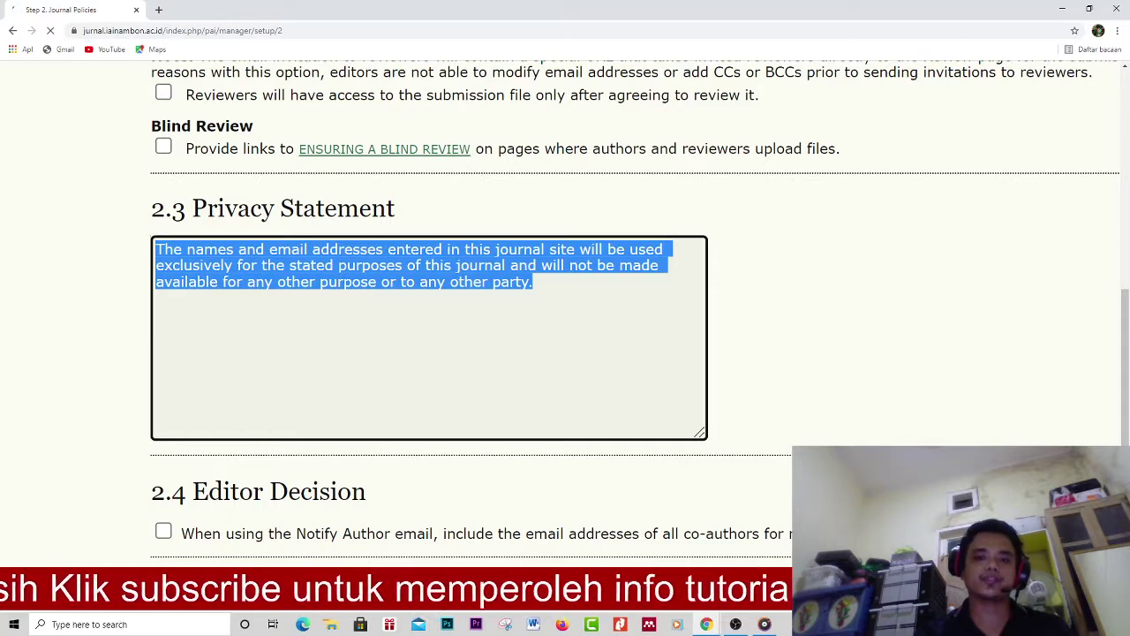
scroll(565, 318, down, 2)
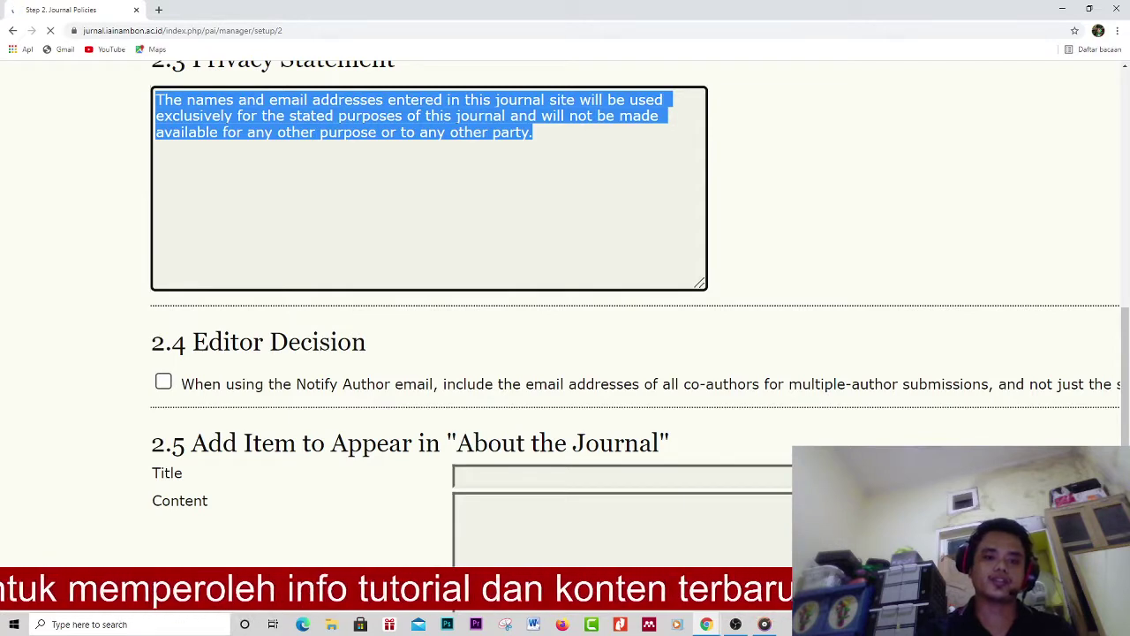
Examine the title and content fields for an "About the Journal" item, the Journal Archiving options and the Potential Reviewer Database fields.
scroll(565, 318, down, 5)
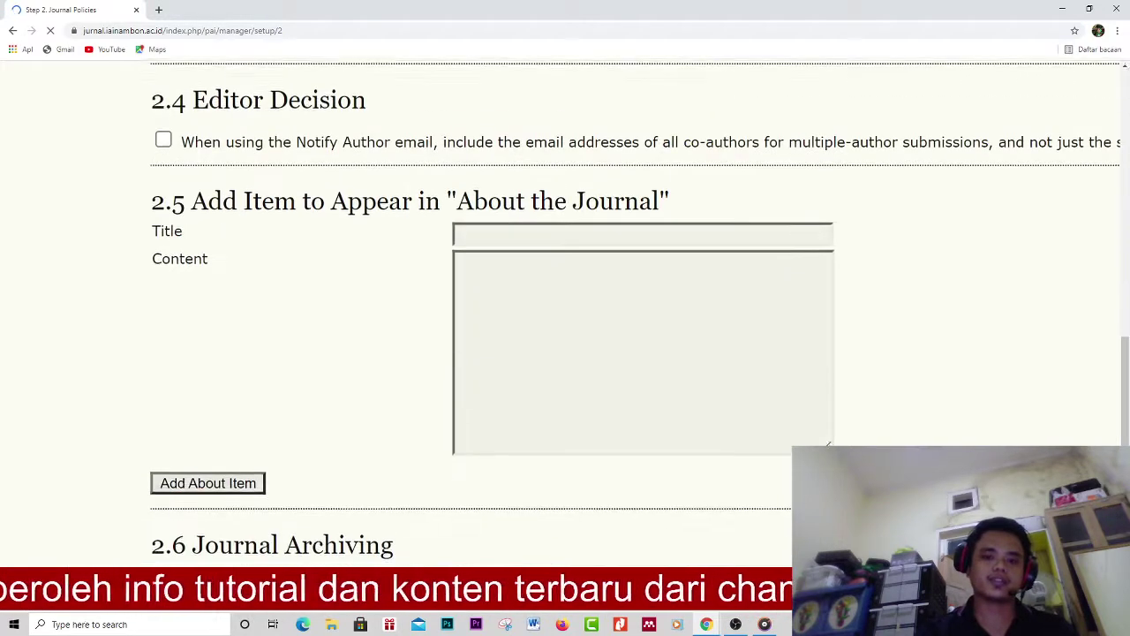
scroll(566, 318, up, 2)
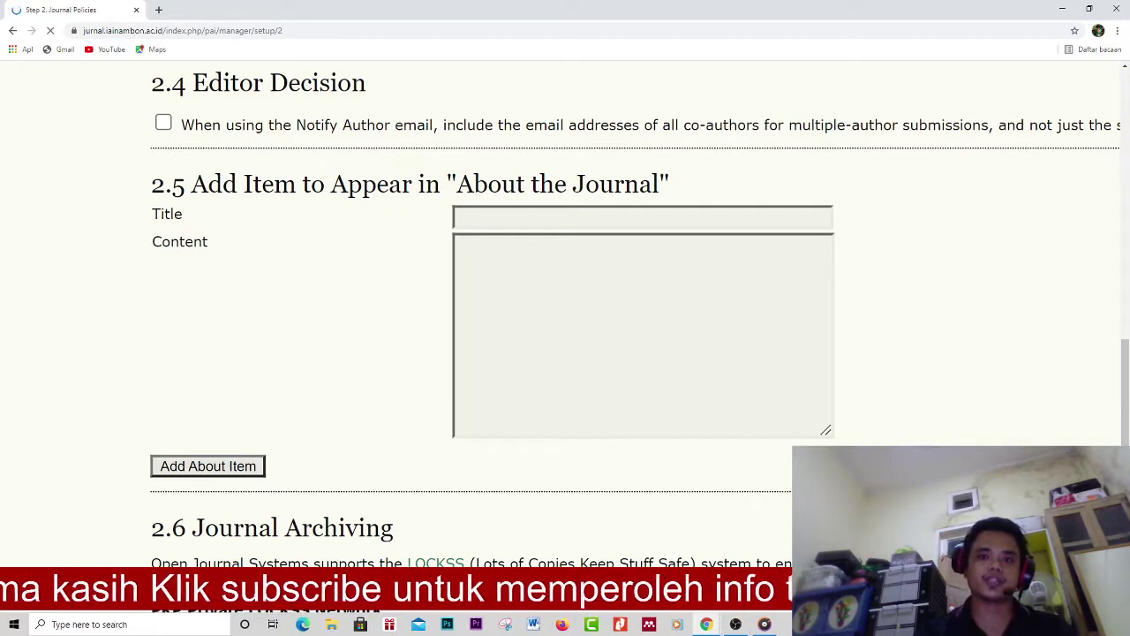
click(457, 217)
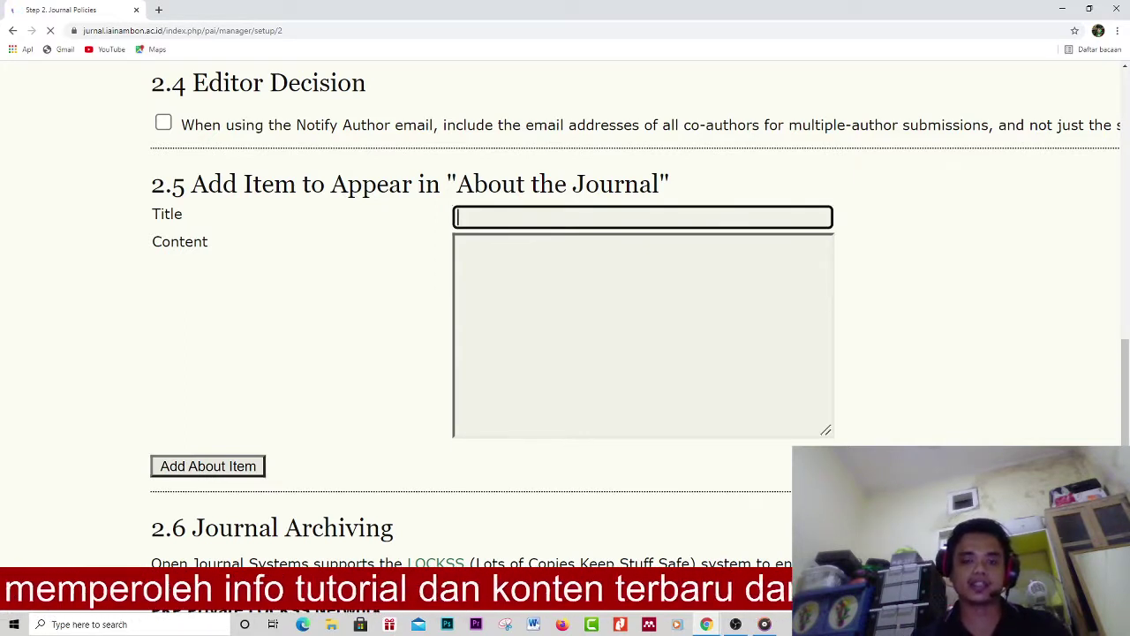
click(458, 247)
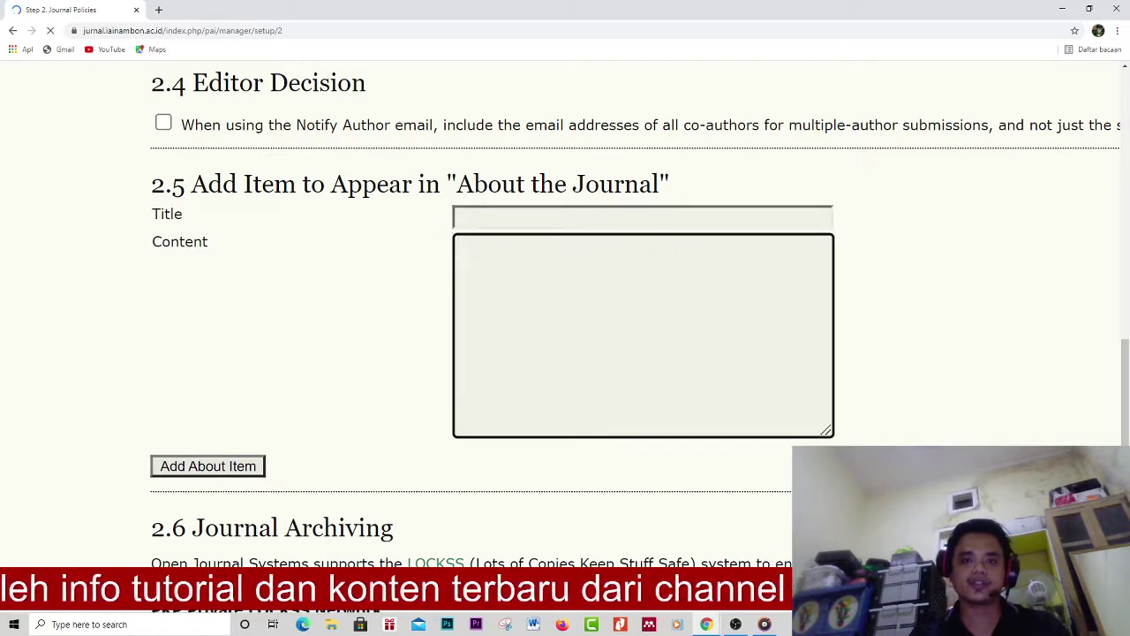
click(459, 217)
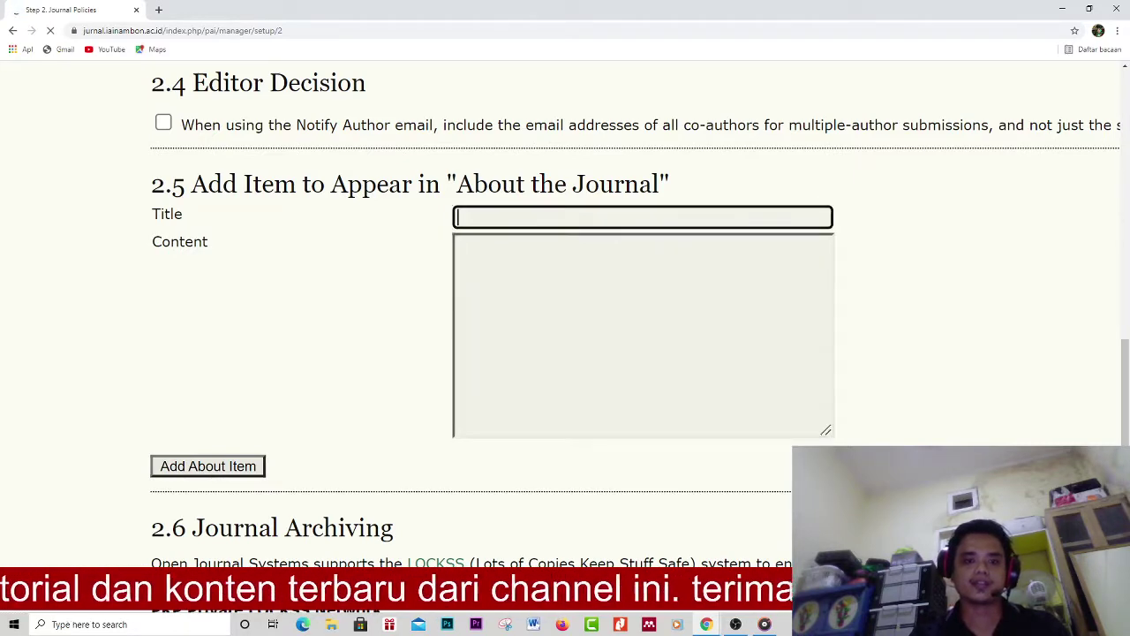
scroll(619, 300, down, 4)
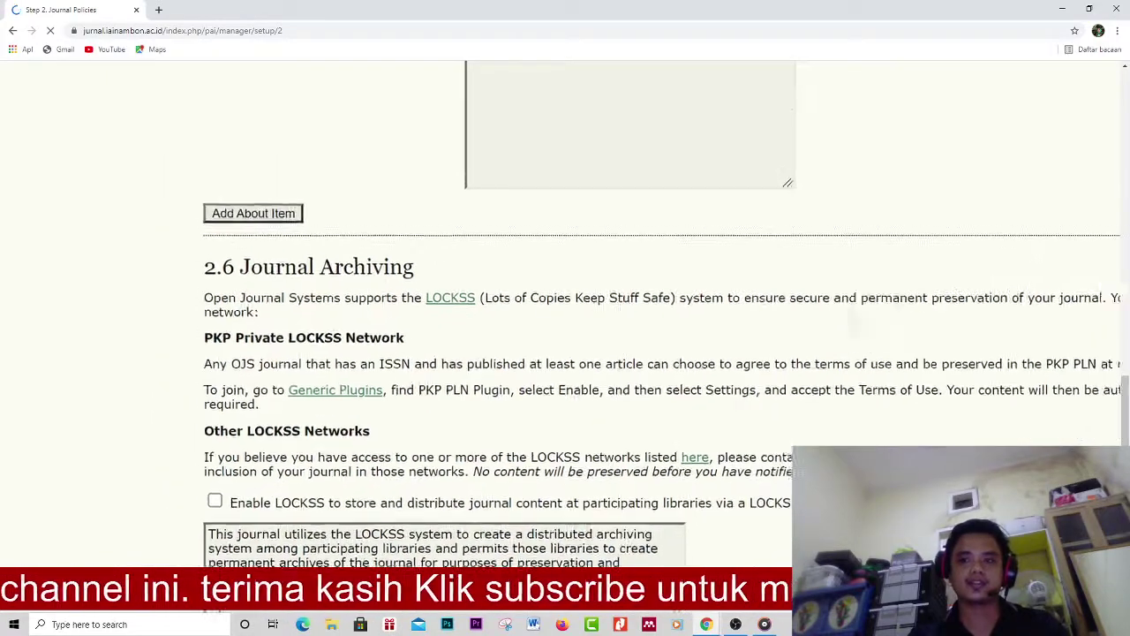
scroll(618, 300, down, 3)
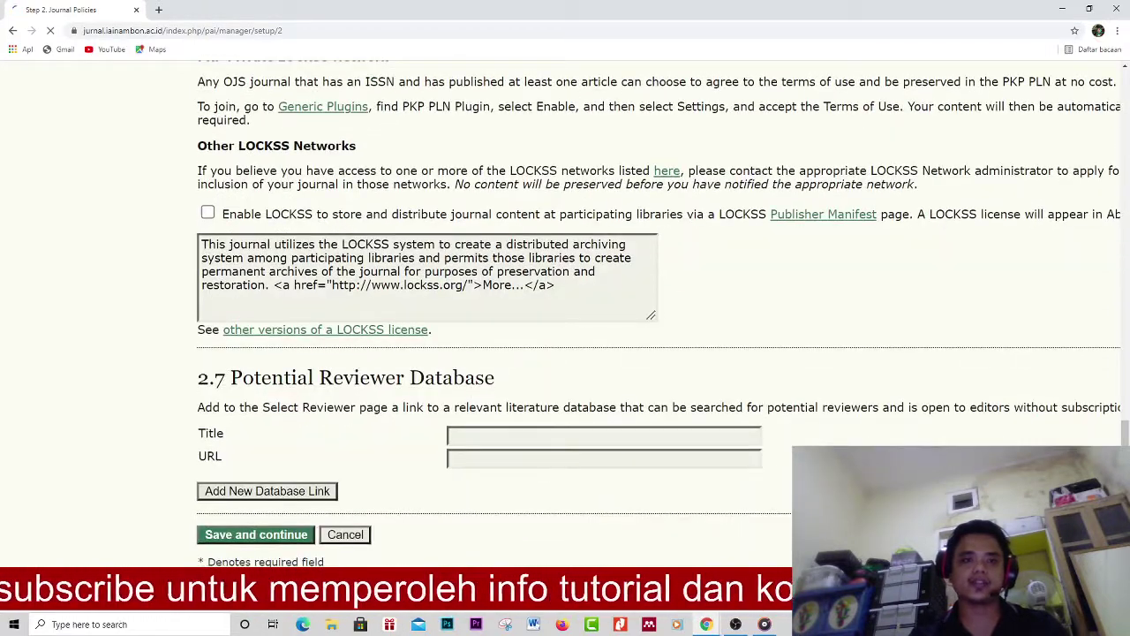
Continue to step 3, Guiding Submissions, and examine the Author Guidelines field.
scroll(565, 318, up, 20)
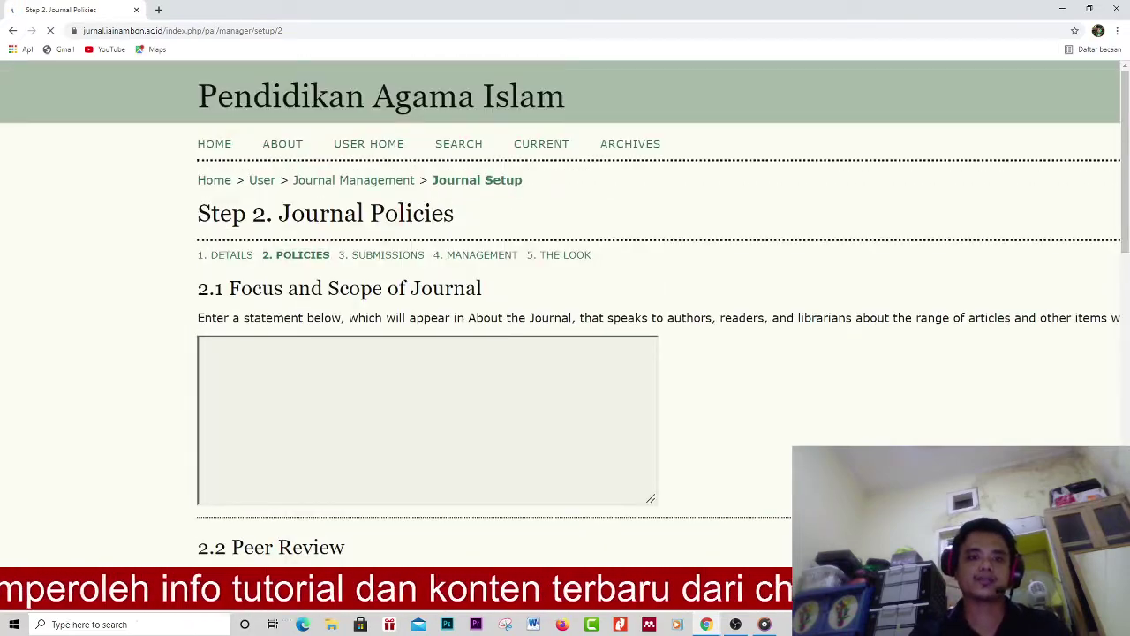
scroll(404, 272, up, 5)
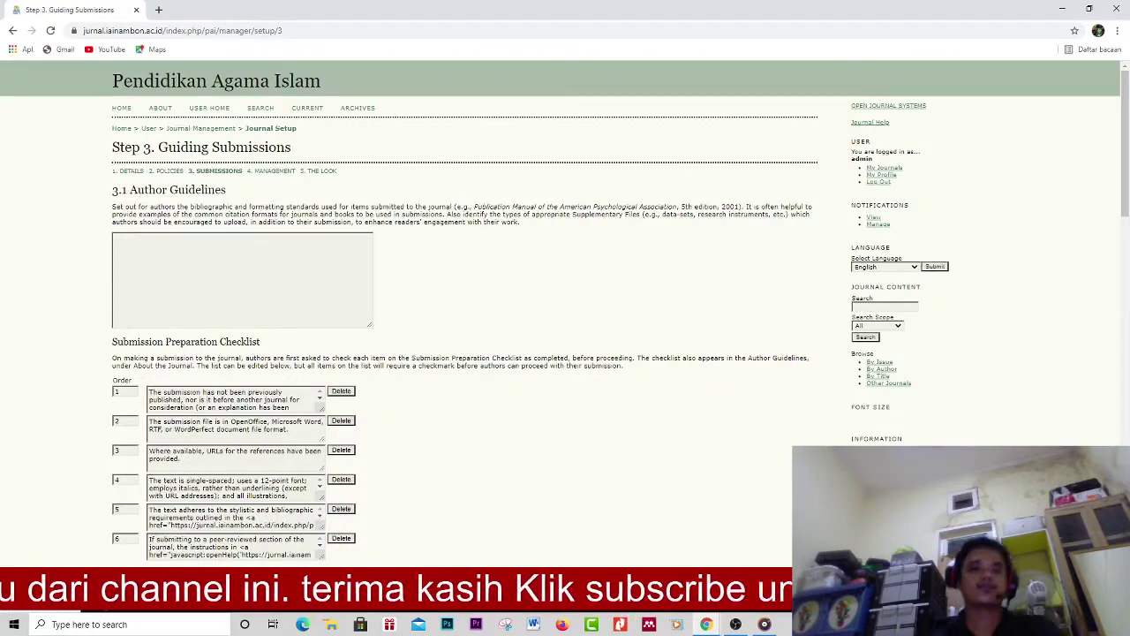
key(ctrl+plus)
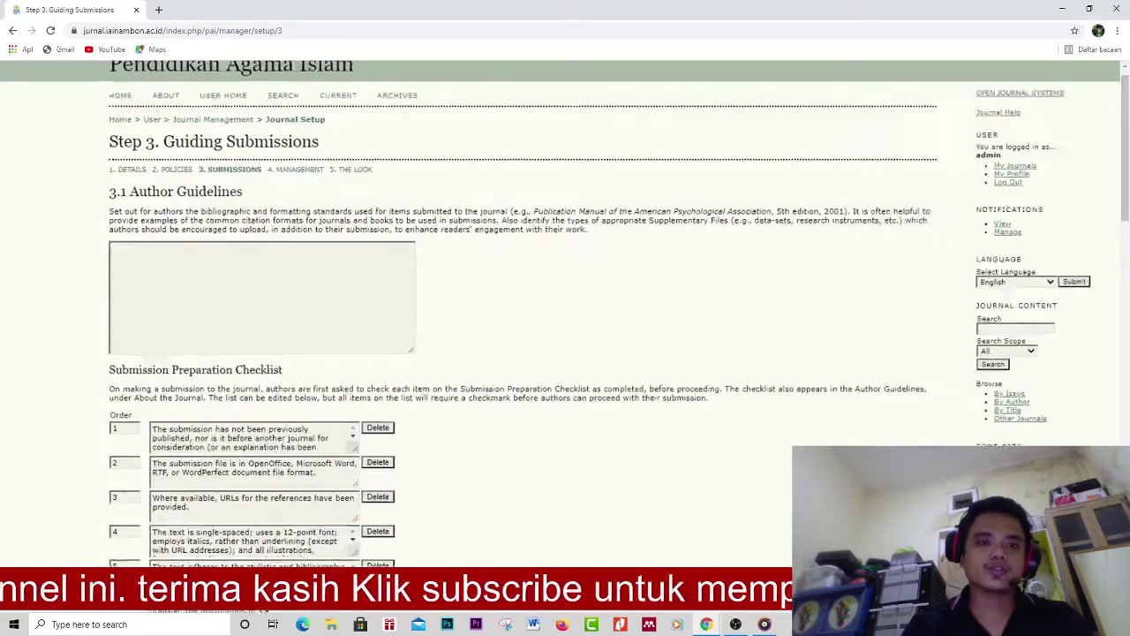
key(ctrl+plus)
key(ctrl+plus)
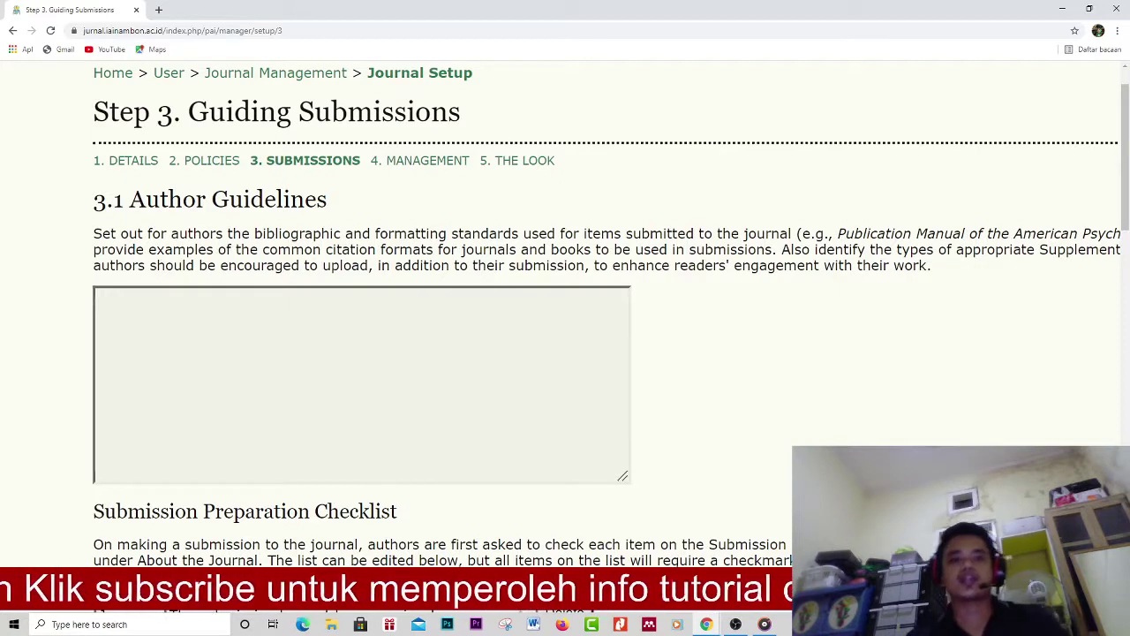
click(98, 300)
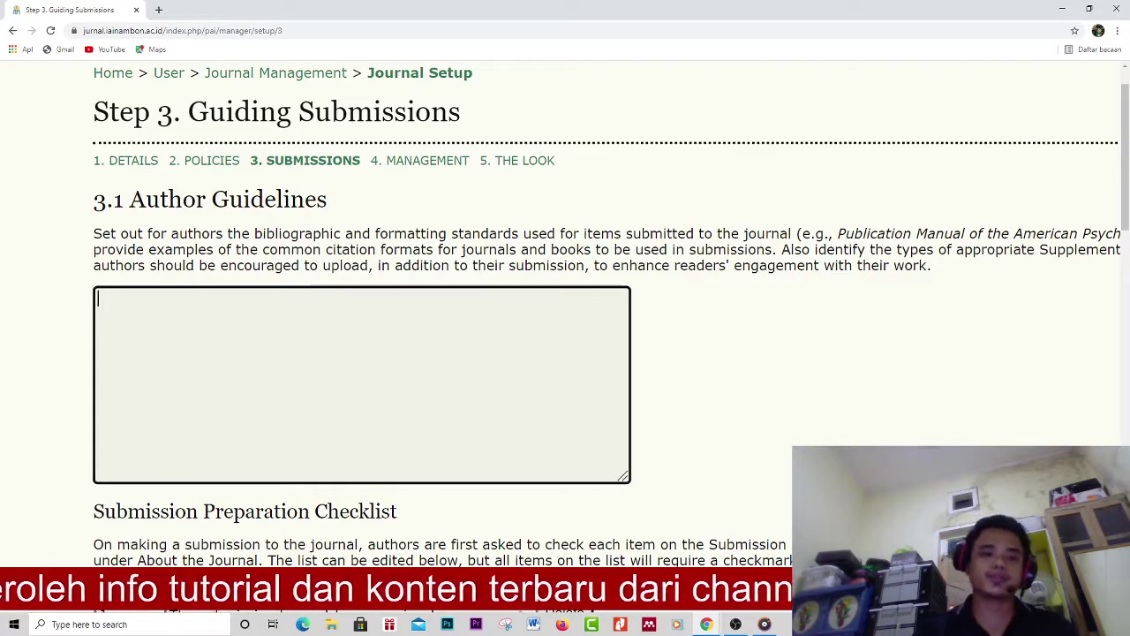
Examine the Submission Preparation Checklist items and the Copyright Notice field under Permissions.
scroll(565, 335, down, 3)
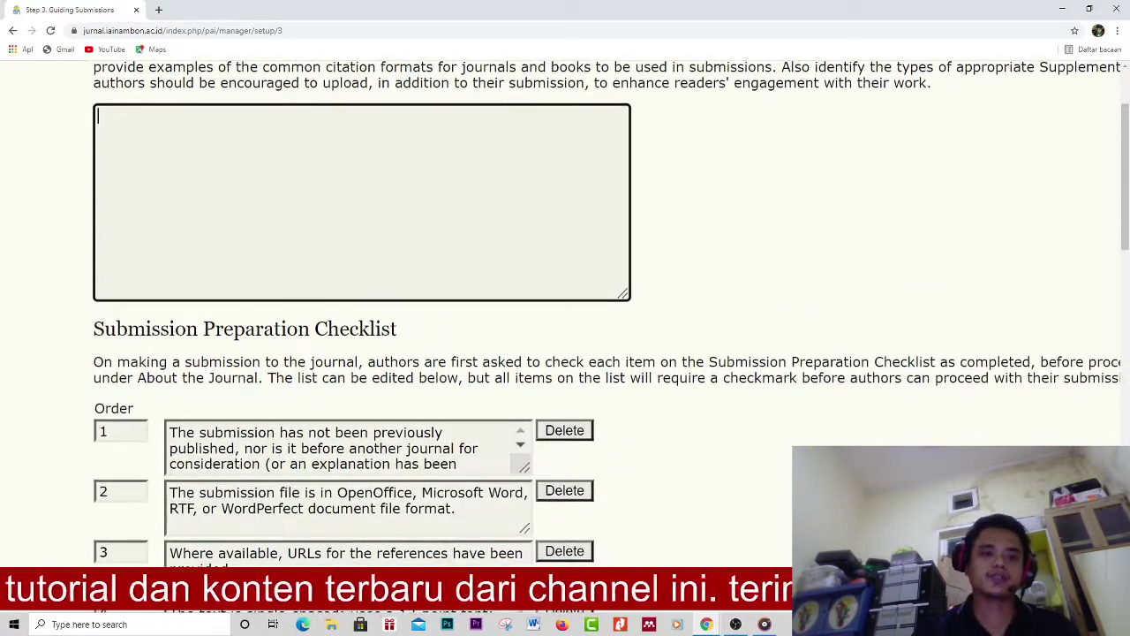
scroll(565, 336, down, 4)
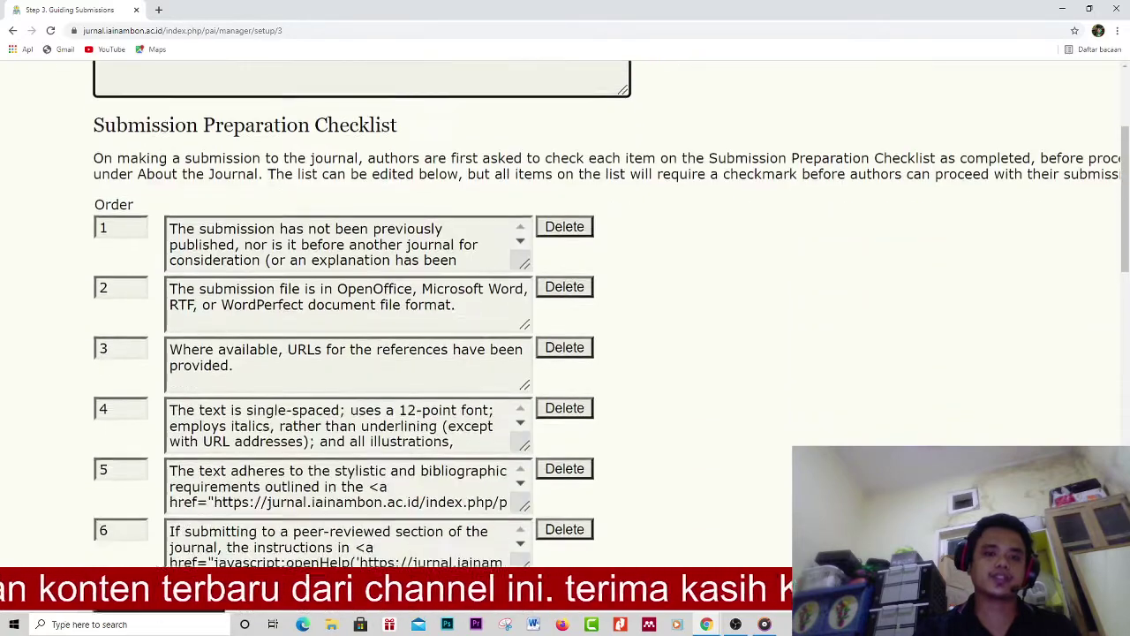
scroll(345, 495, down, 6)
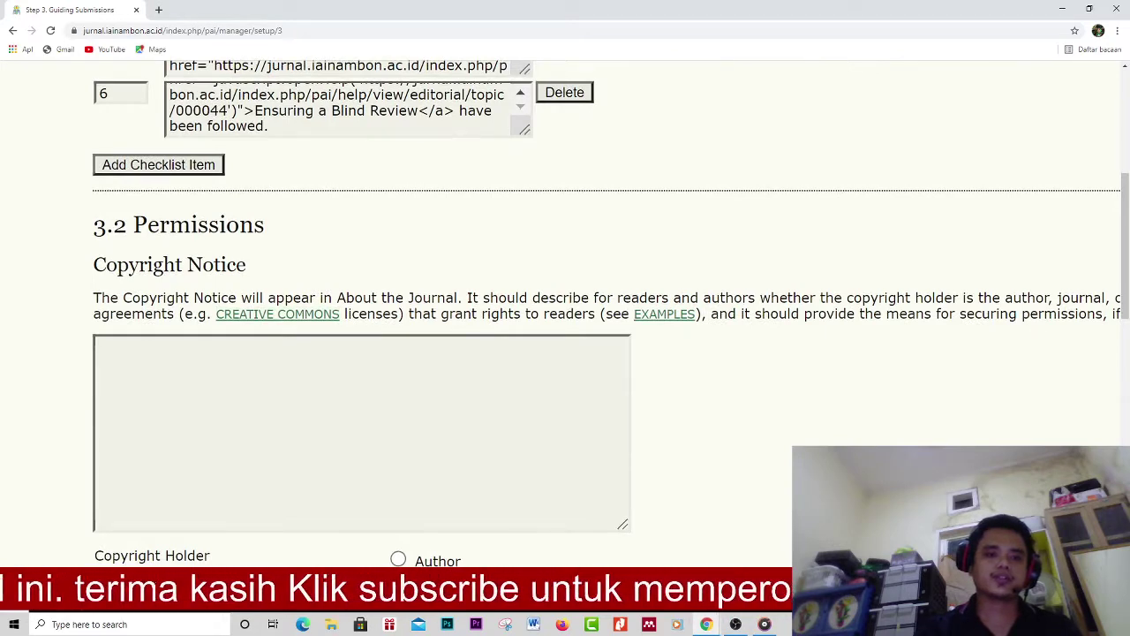
scroll(565, 300, down, 3)
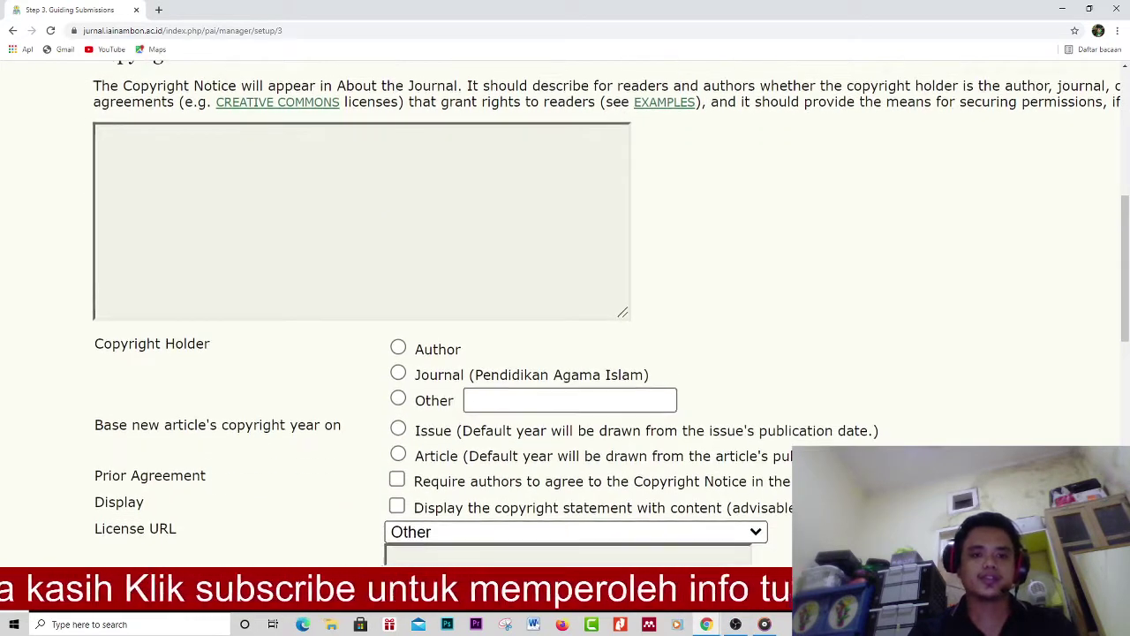
scroll(566, 301, up, 1)
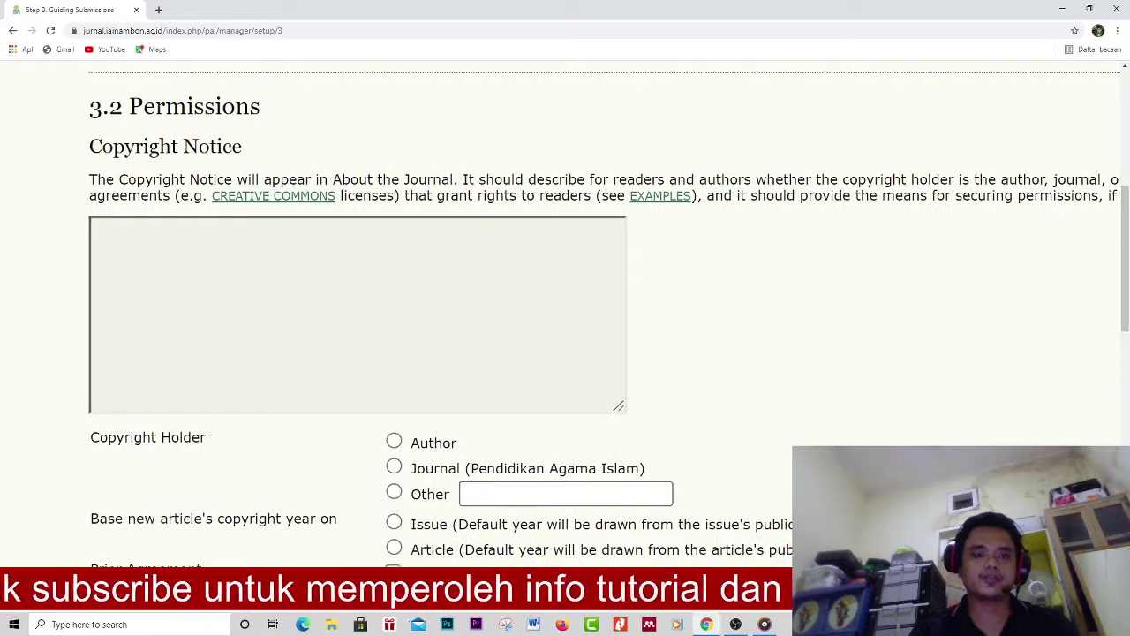
Examine the copyright holder, copyright year, prior agreement and License URL options following the Copyright Notice.
click(97, 228)
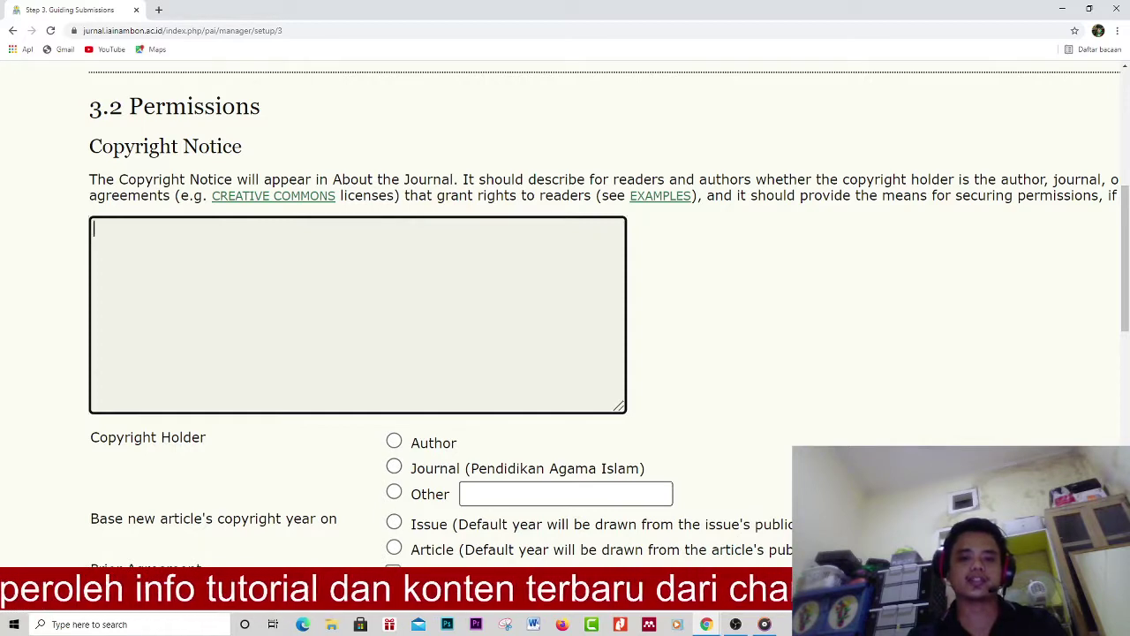
scroll(566, 309, down, 2)
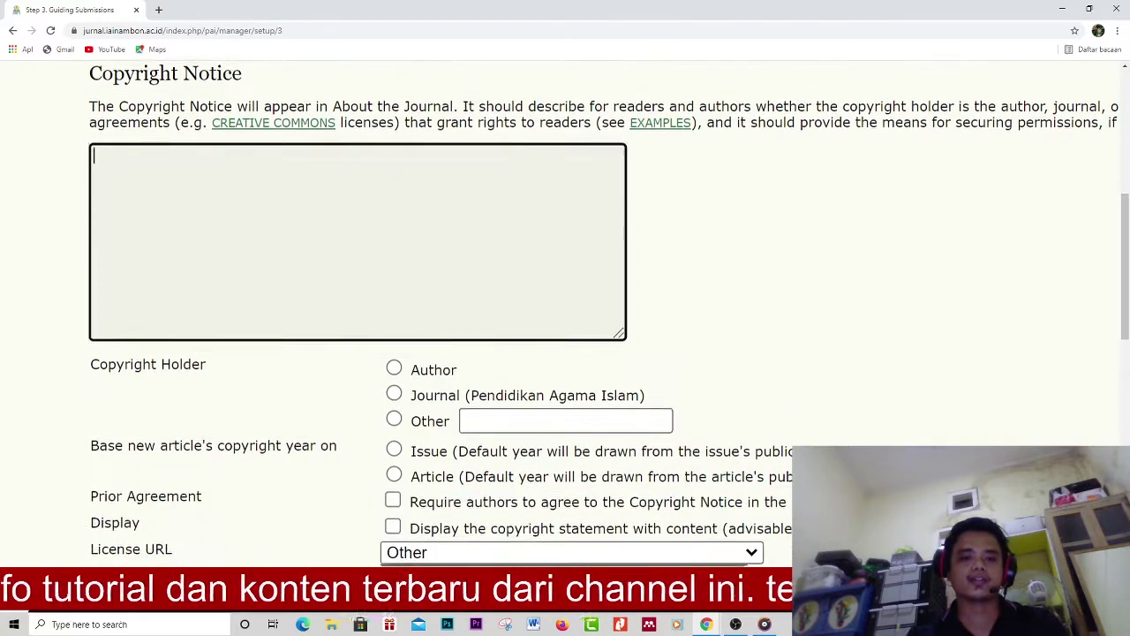
scroll(565, 309, down, 1)
scroll(566, 309, down, 4)
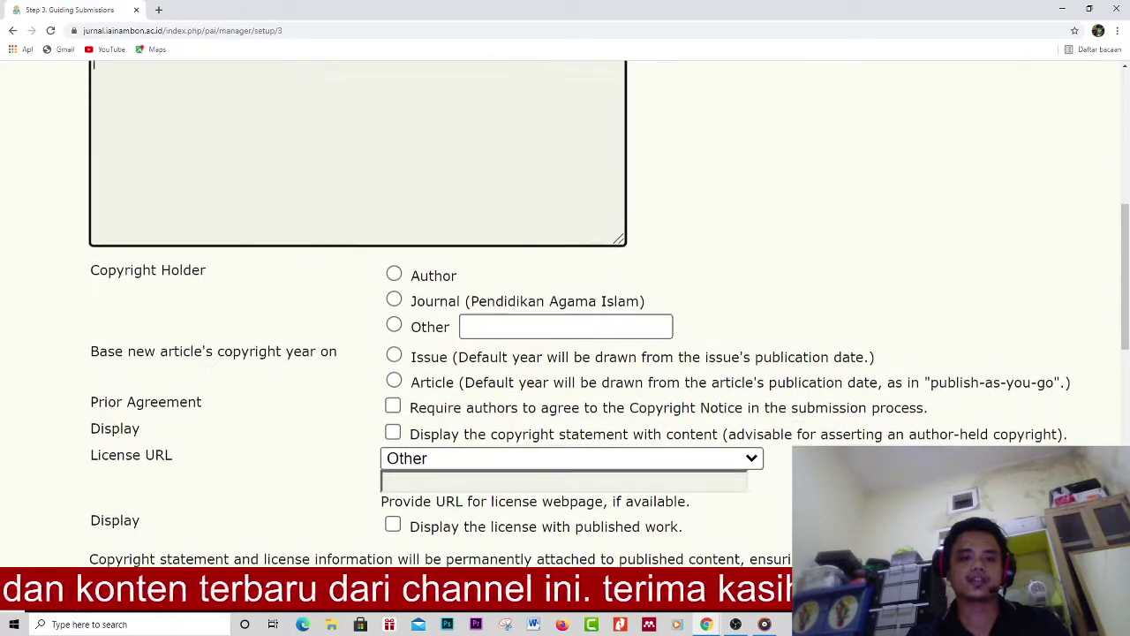
scroll(565, 309, down, 5)
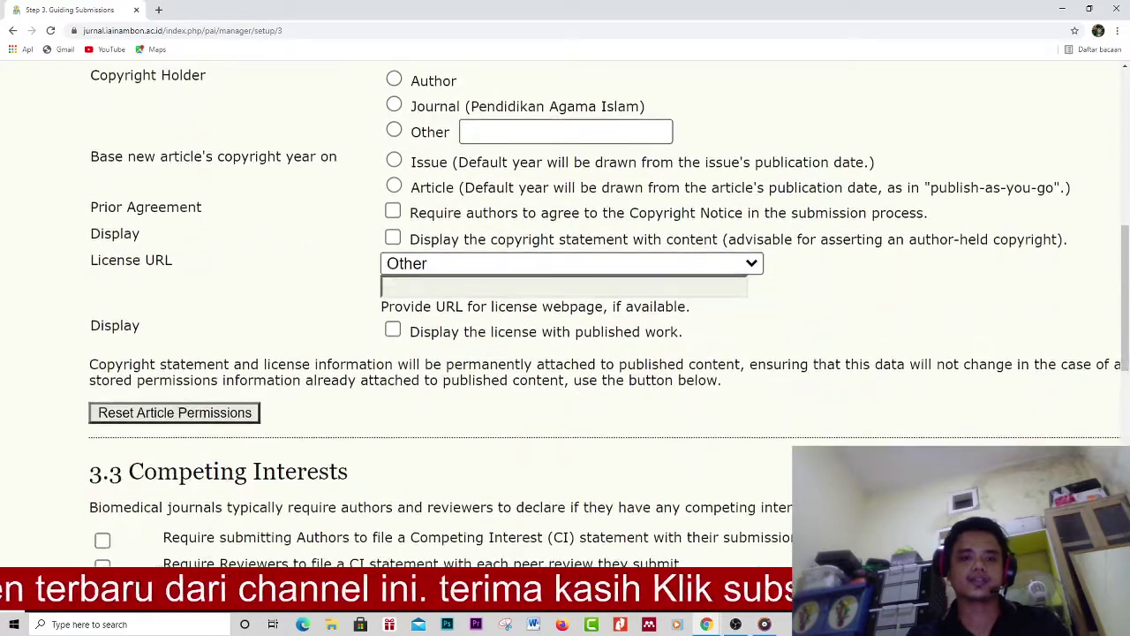
Examine the Competing Interests, author indexing, journal registration, submission notification and Citation Markup Assistant settings.
scroll(565, 309, down, 8)
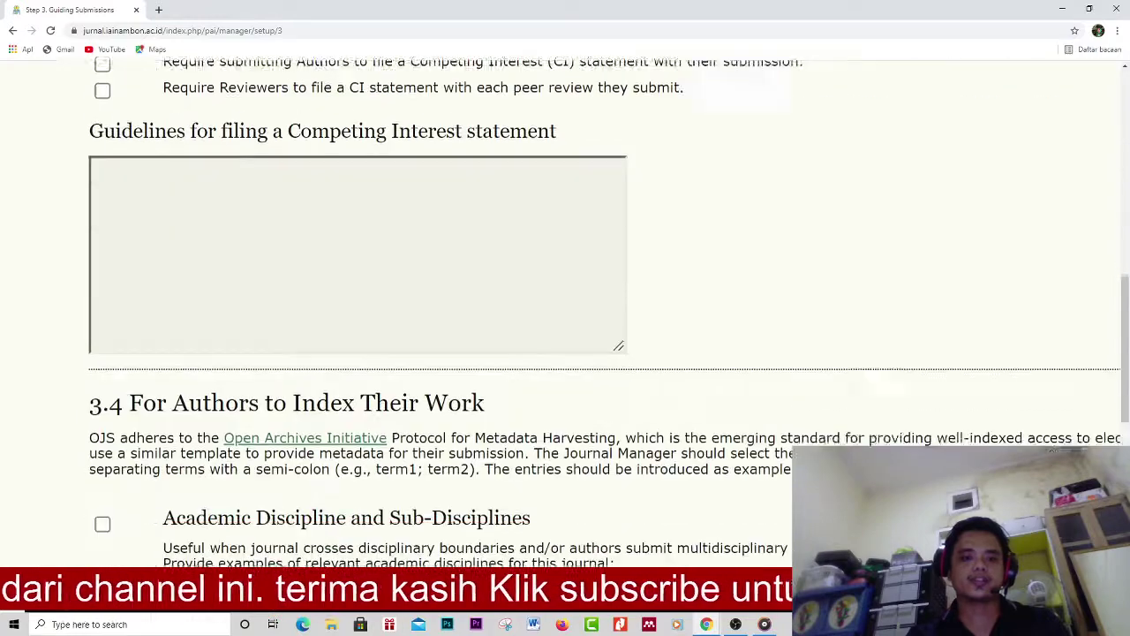
scroll(565, 309, down, 18)
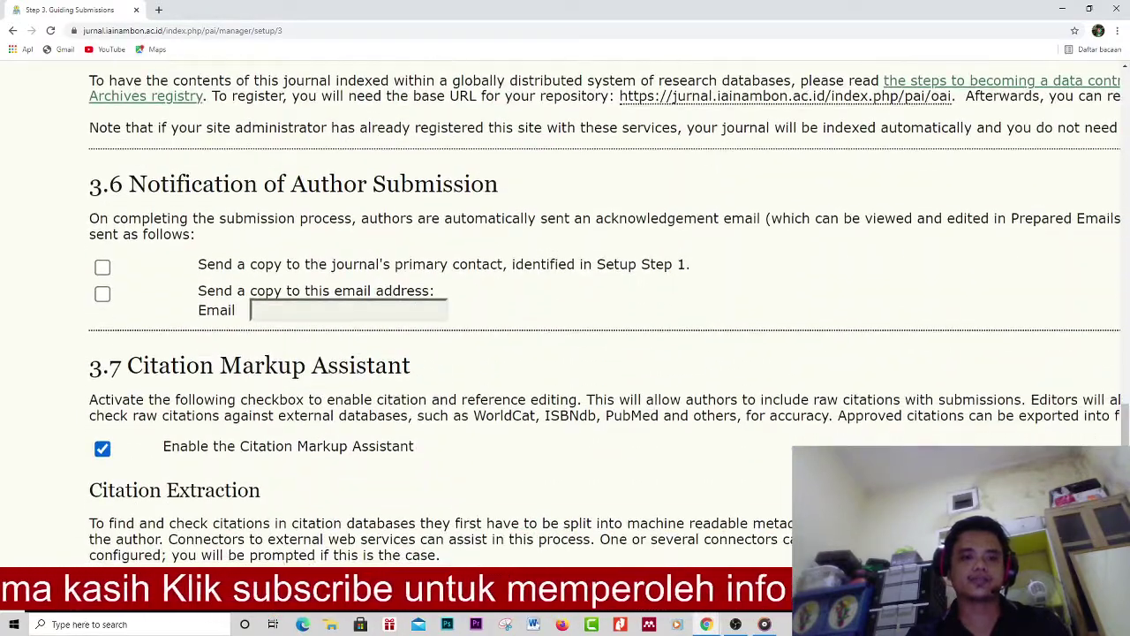
scroll(565, 310, up, 4)
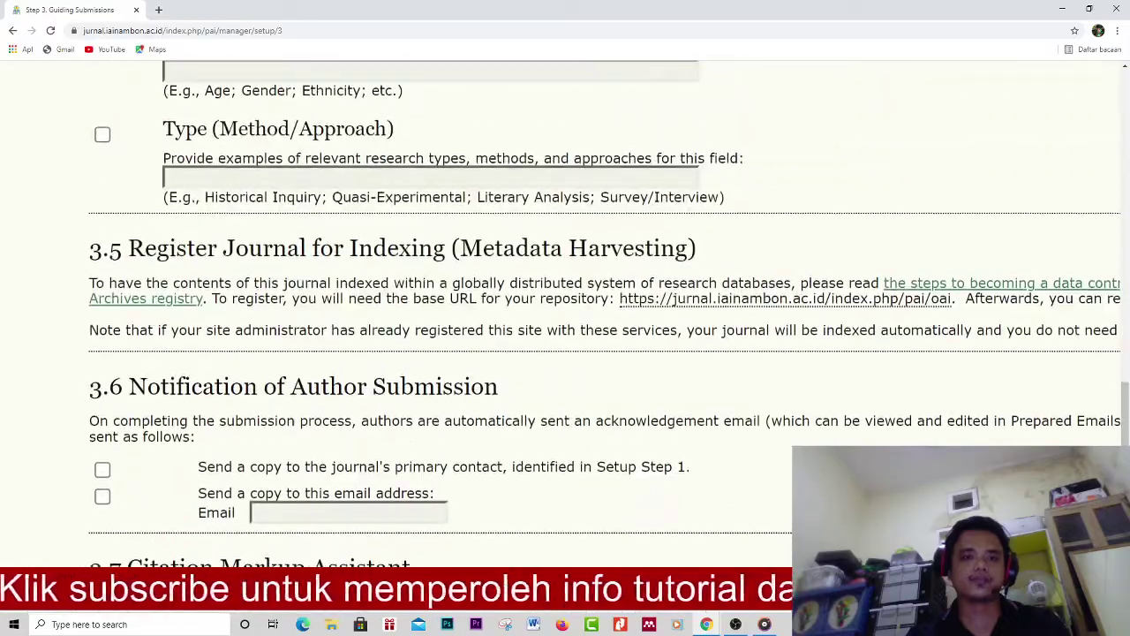
scroll(565, 310, down, 8)
scroll(566, 309, down, 5)
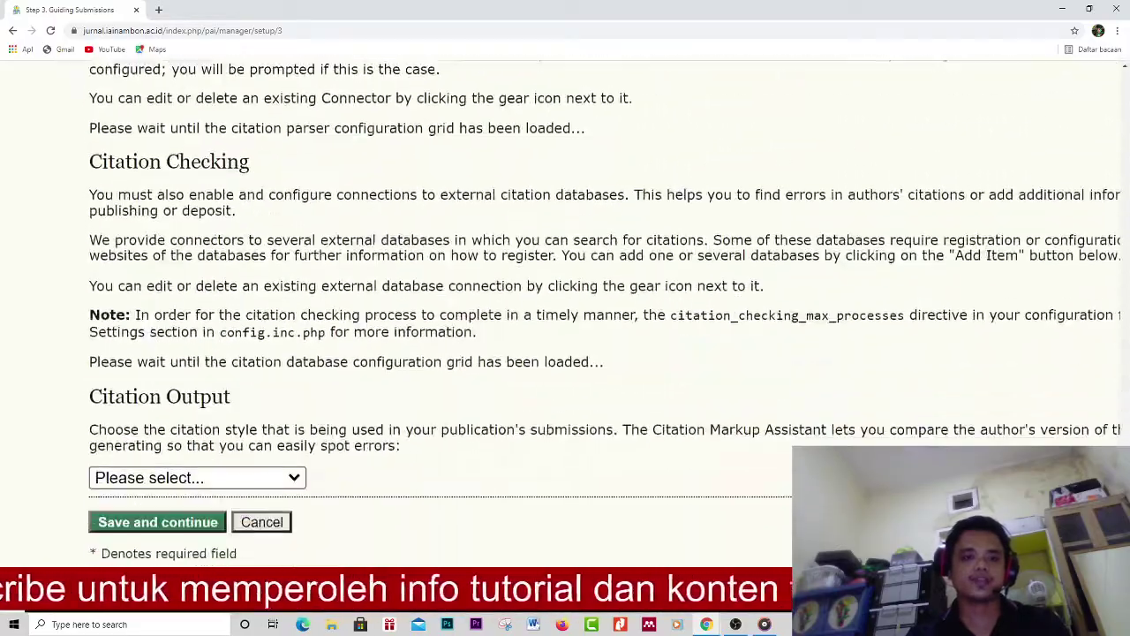
Leave the submissions setup and open step 4, Managing the Journal.
scroll(566, 309, up, 20)
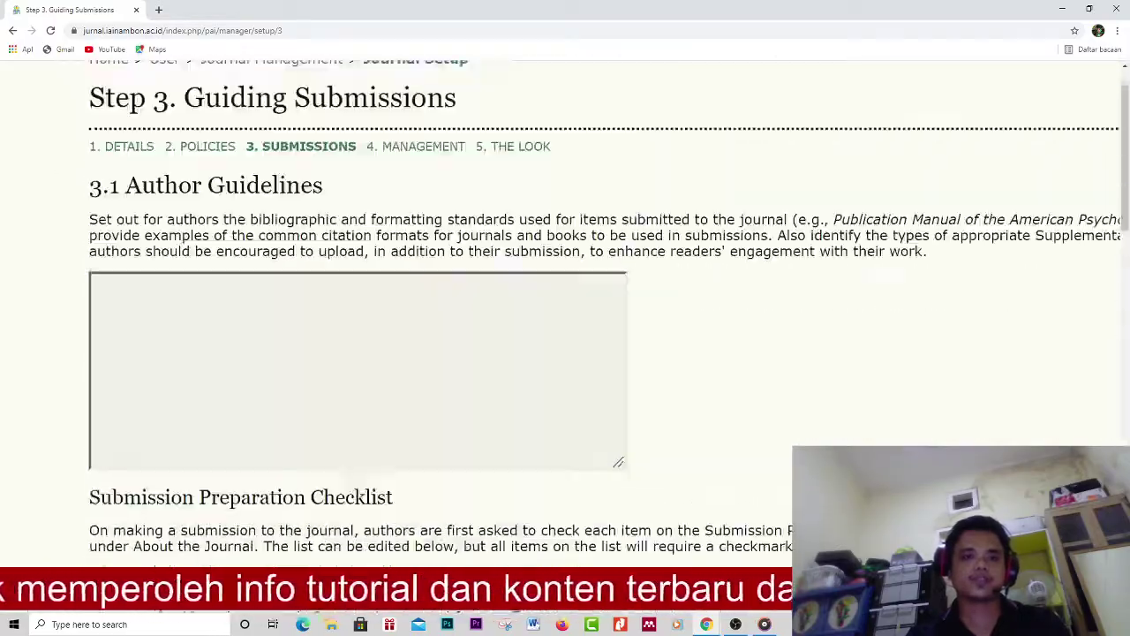
scroll(433, 312, up, 3)
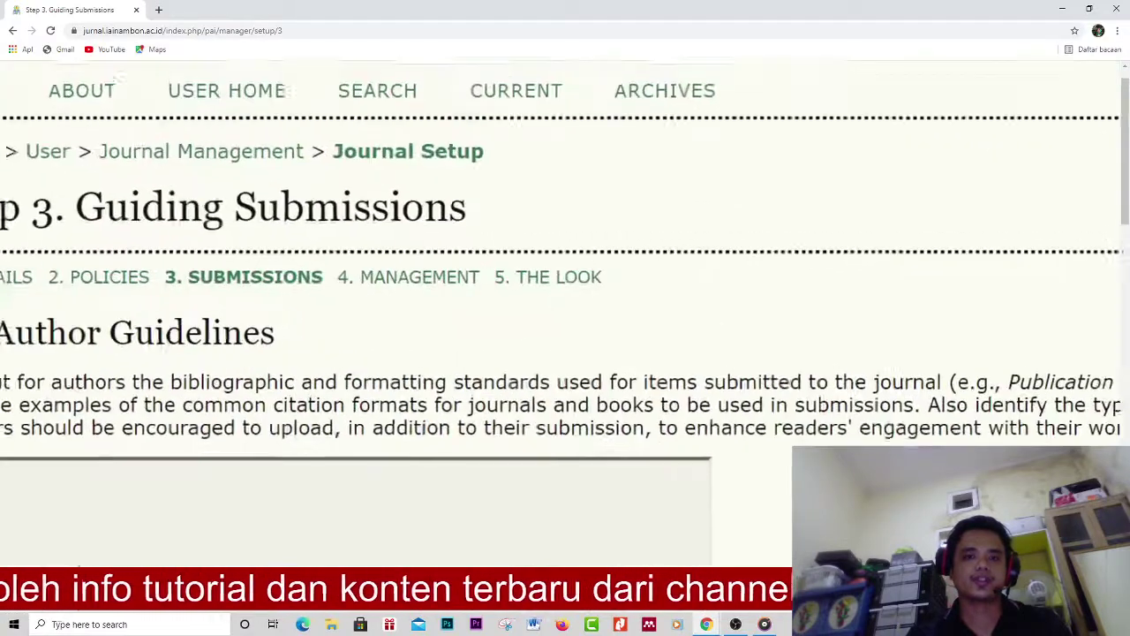
click(407, 275)
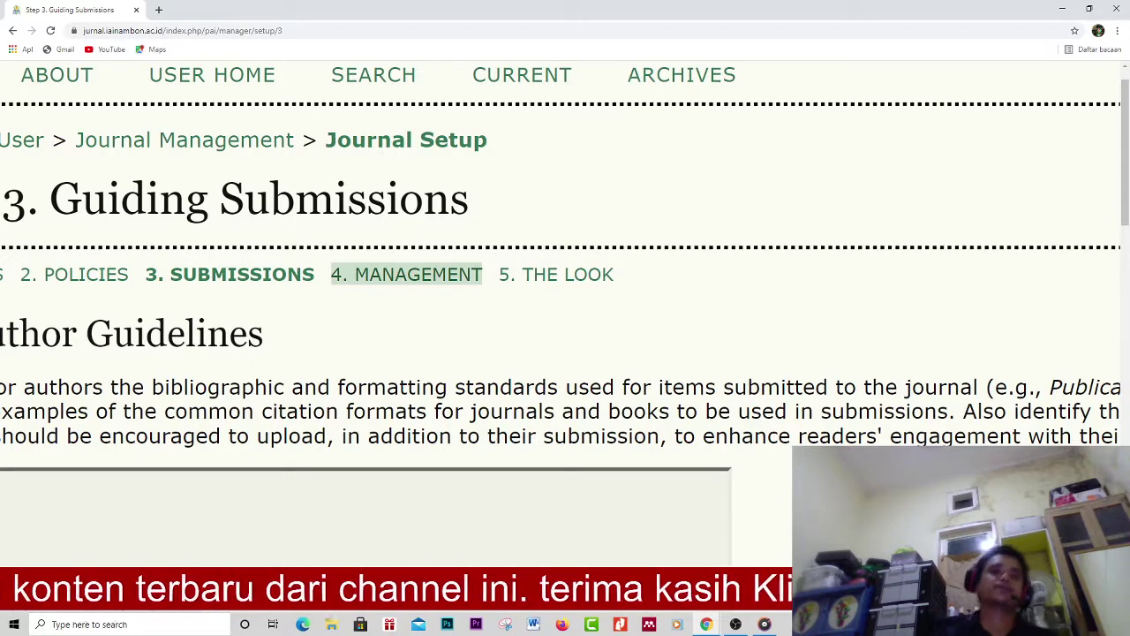
click(406, 274)
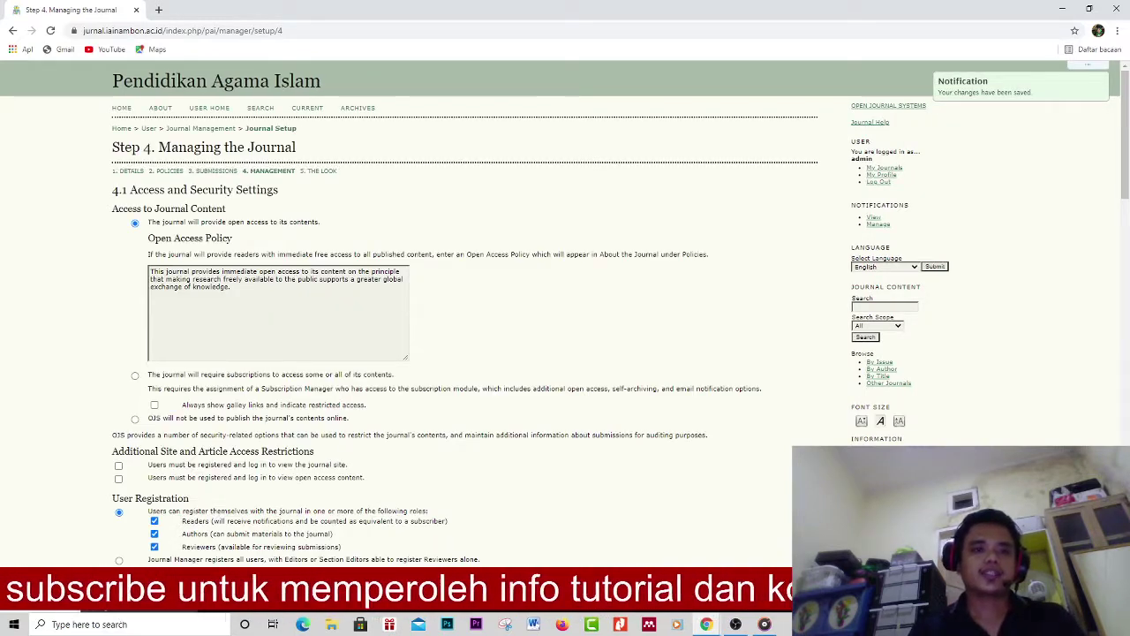
Examine the journal content access, access restriction and user registration settings and the Publication Schedule field.
scroll(424, 292, up, 5)
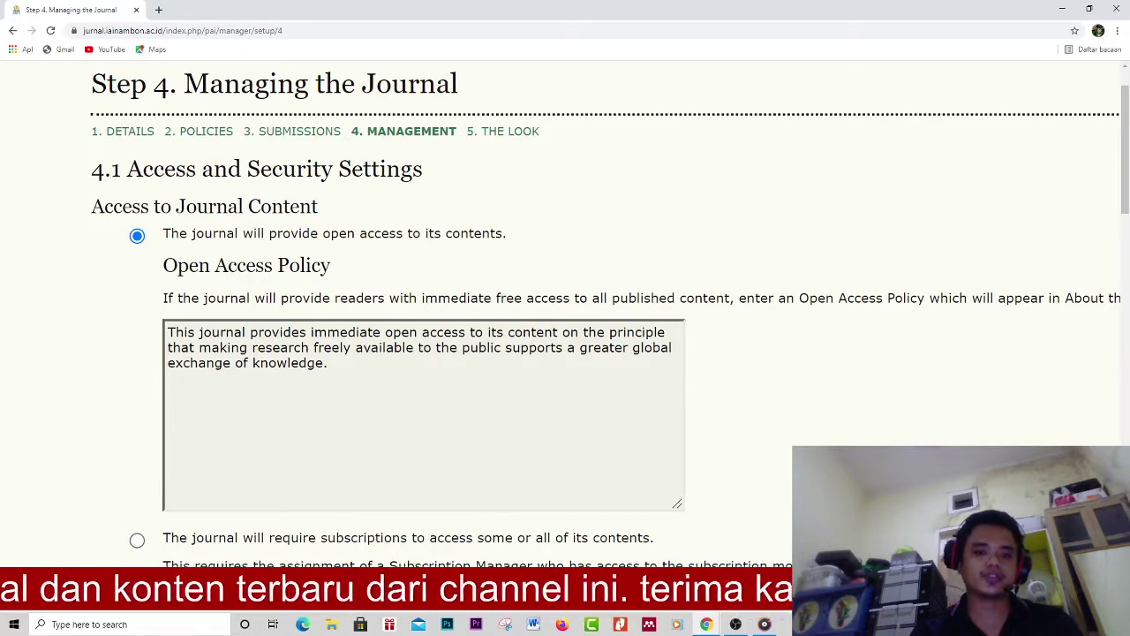
scroll(605, 344, down, 1)
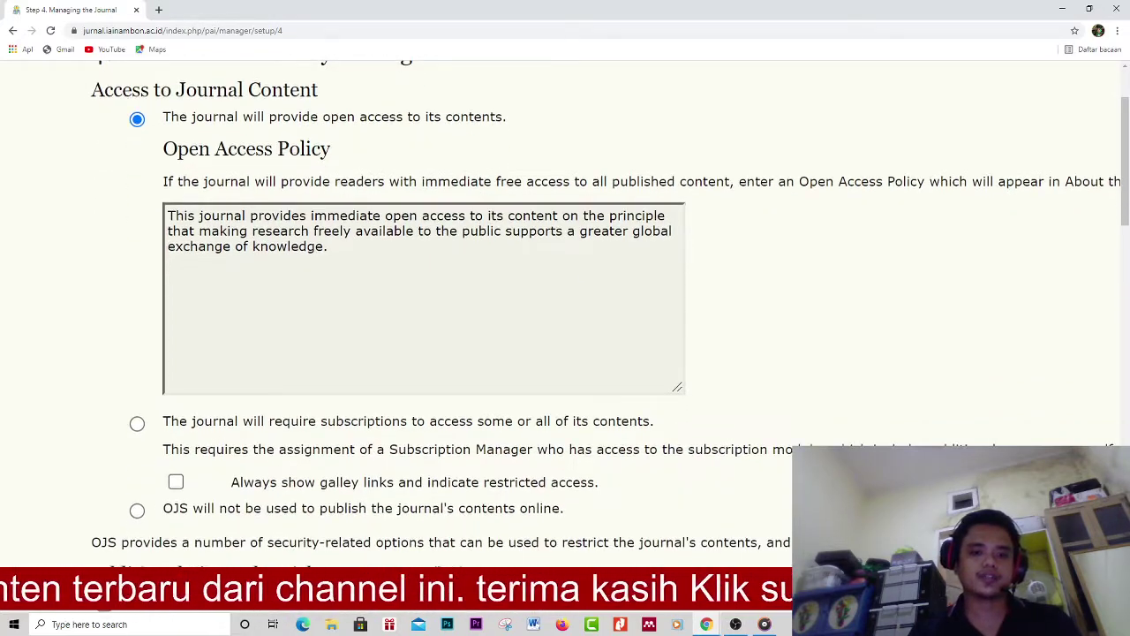
scroll(606, 345, down, 3)
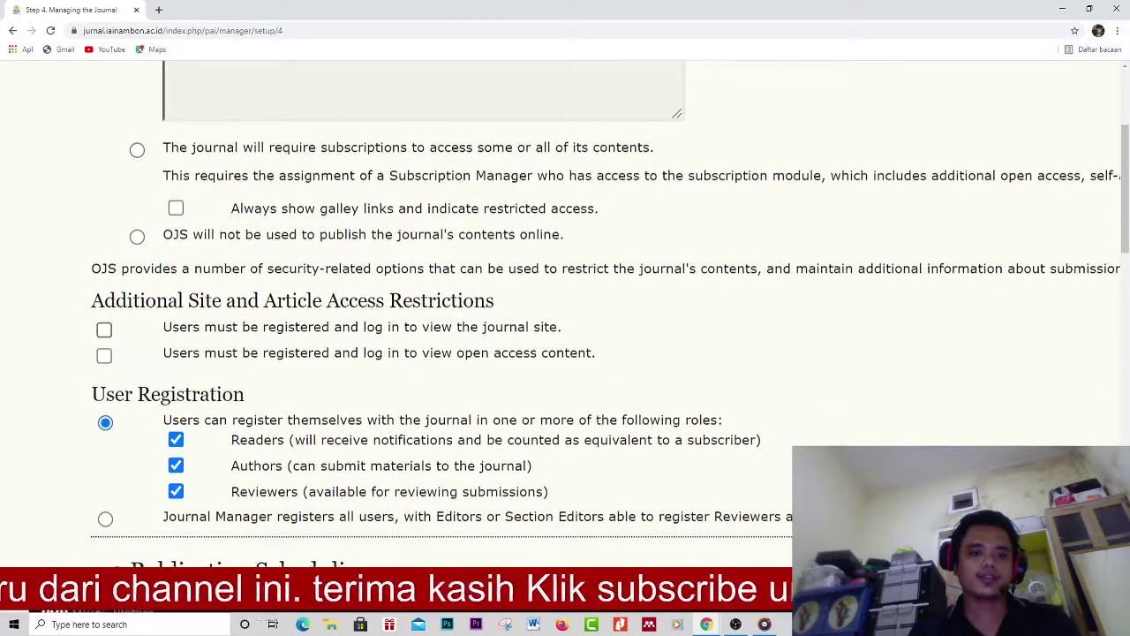
scroll(606, 344, down, 4)
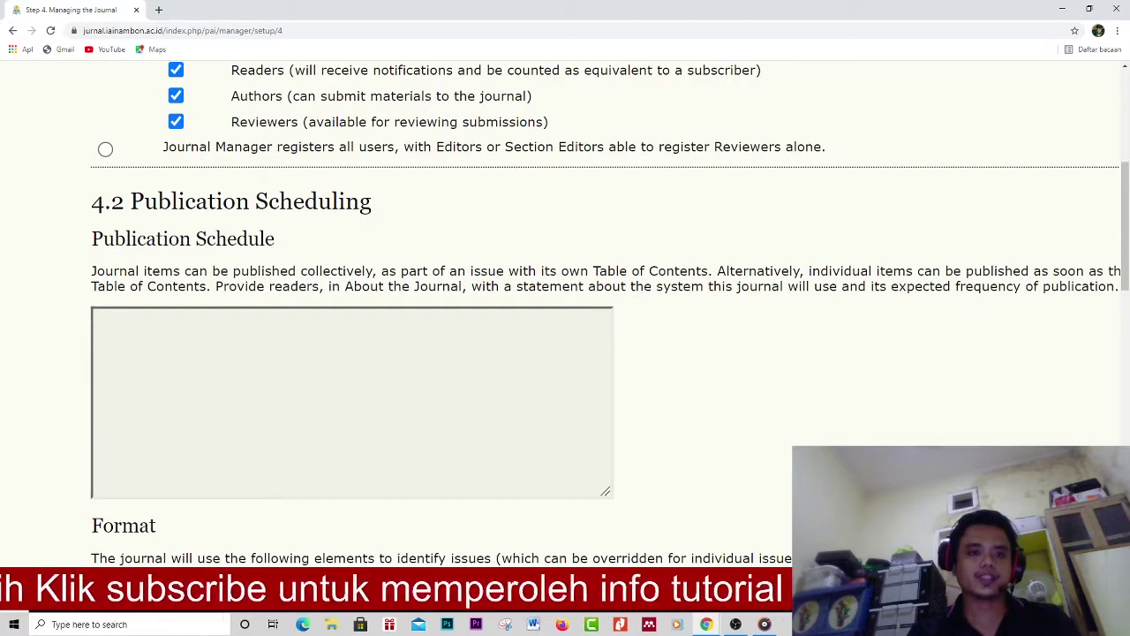
scroll(606, 344, down, 1)
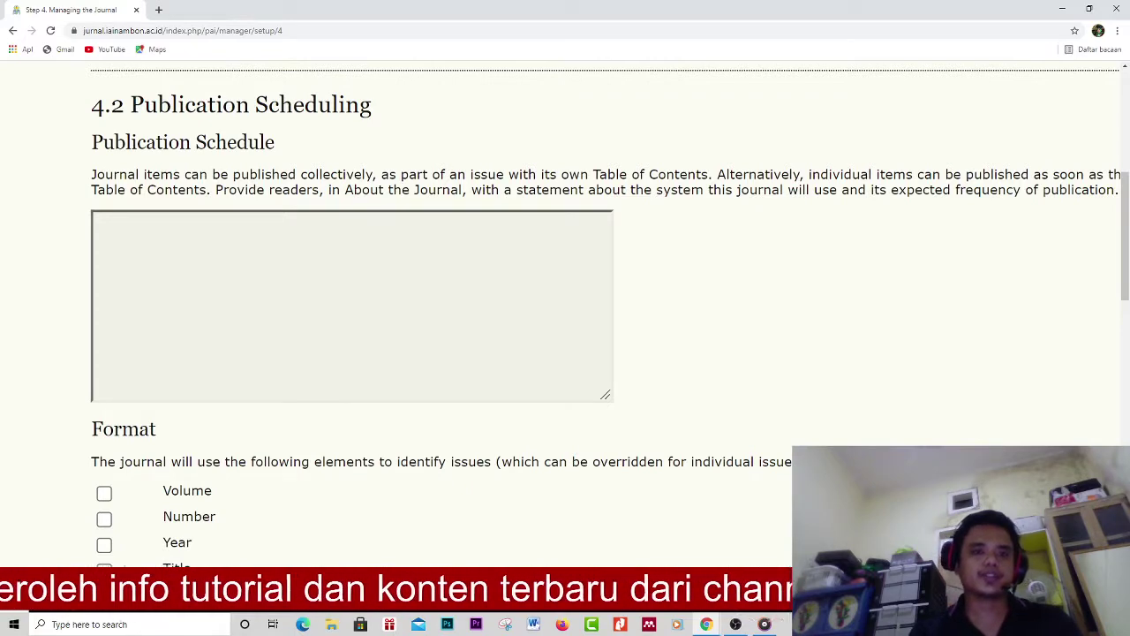
scroll(565, 318, down, 1)
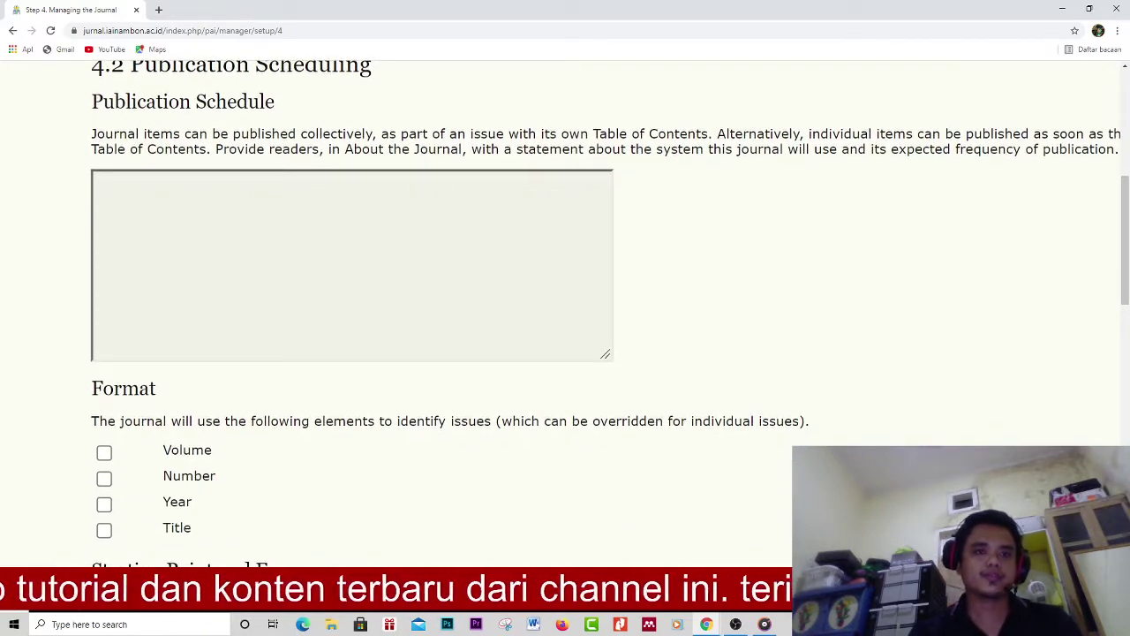
Enable Volume, Number, Year and Title as the elements that identify the journal's issues.
scroll(565, 318, down, 2)
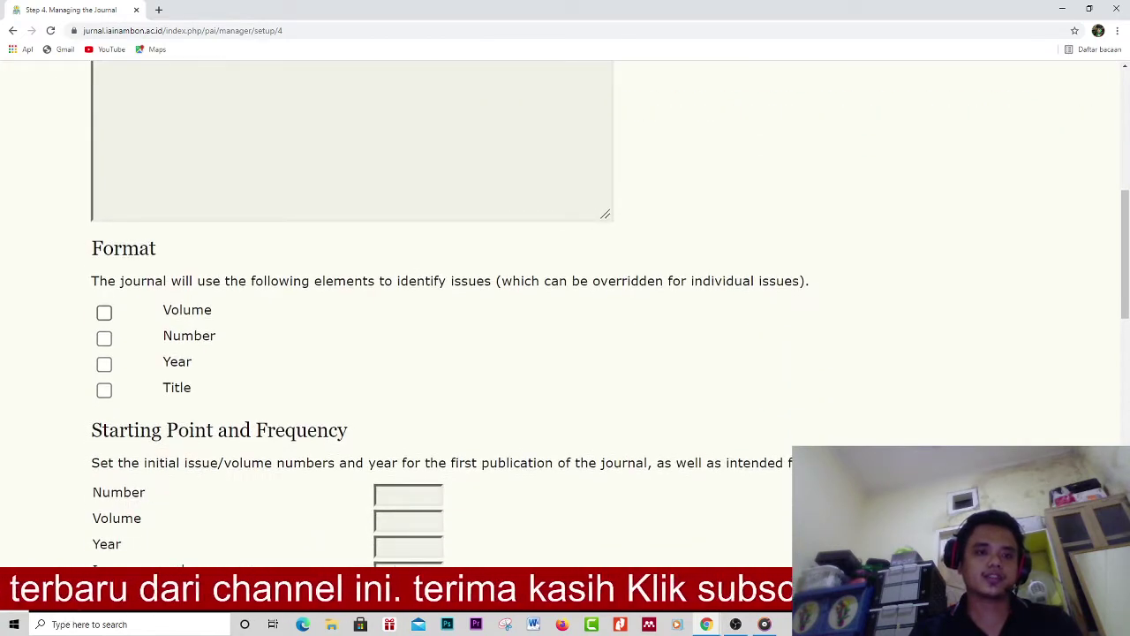
click(104, 312)
click(104, 338)
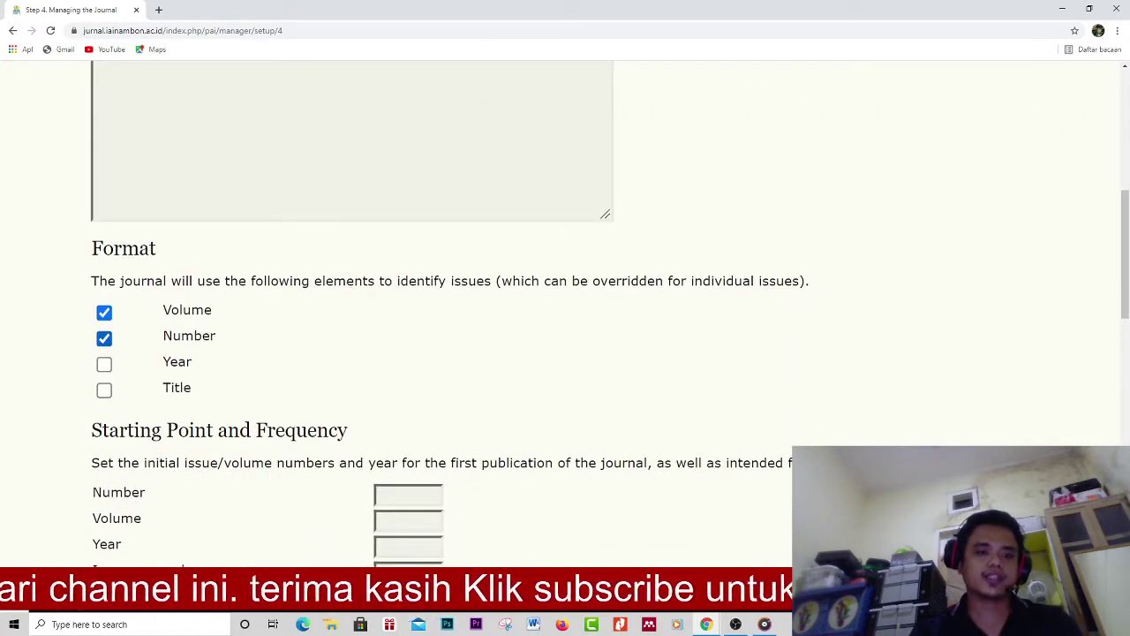
click(104, 364)
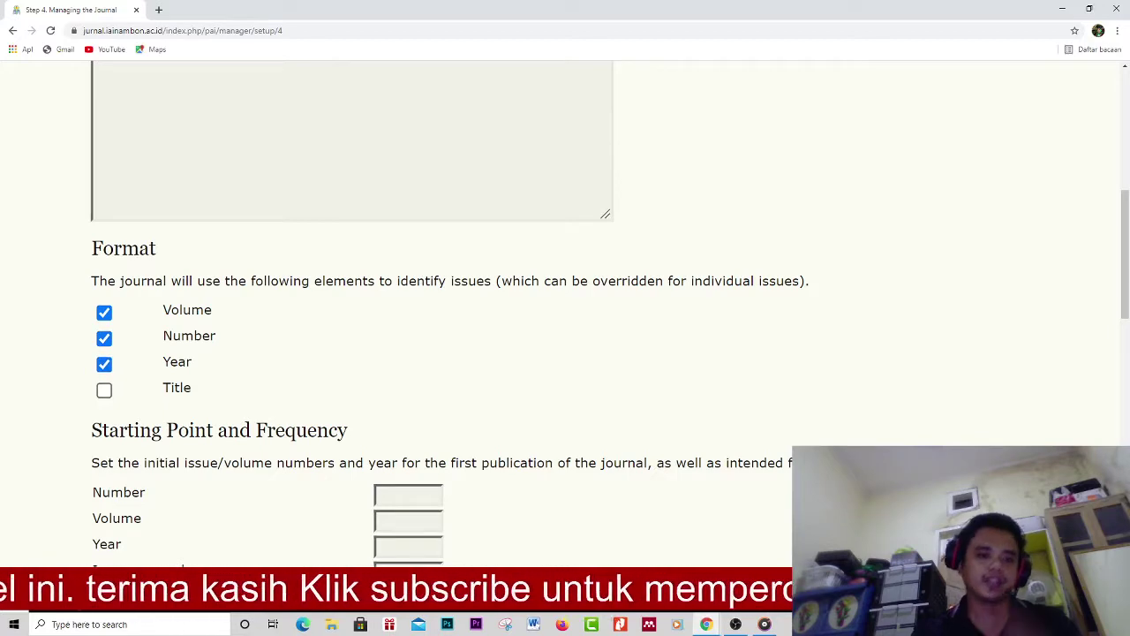
click(104, 389)
Set the journal's publication starting point to number 1, volume 2 and year 2021.
scroll(565, 301, down, 2)
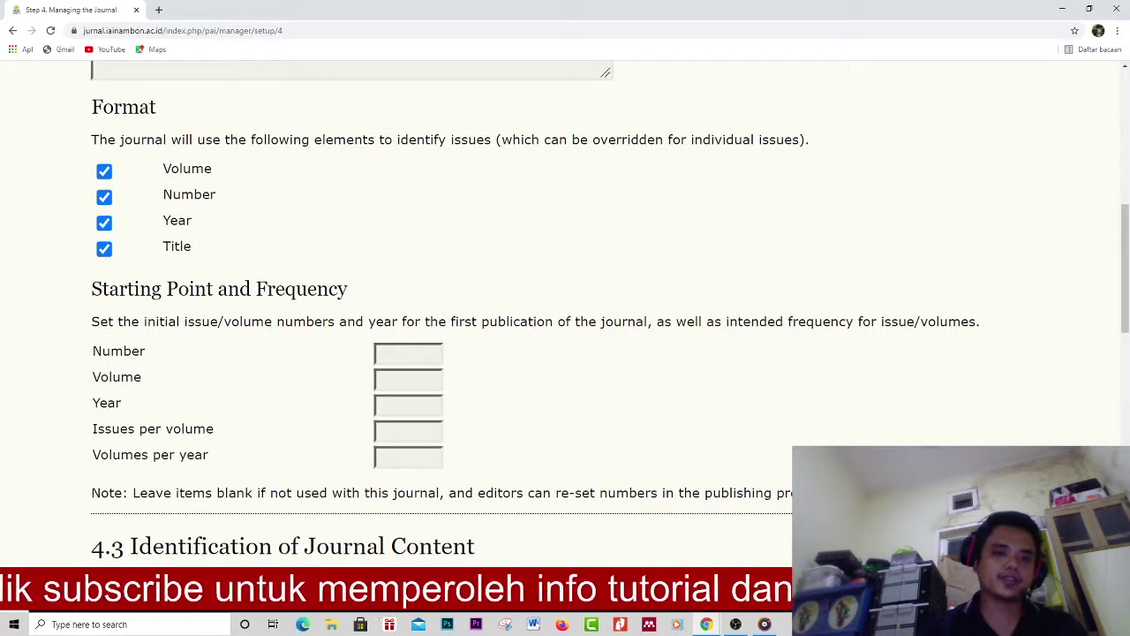
click(408, 353)
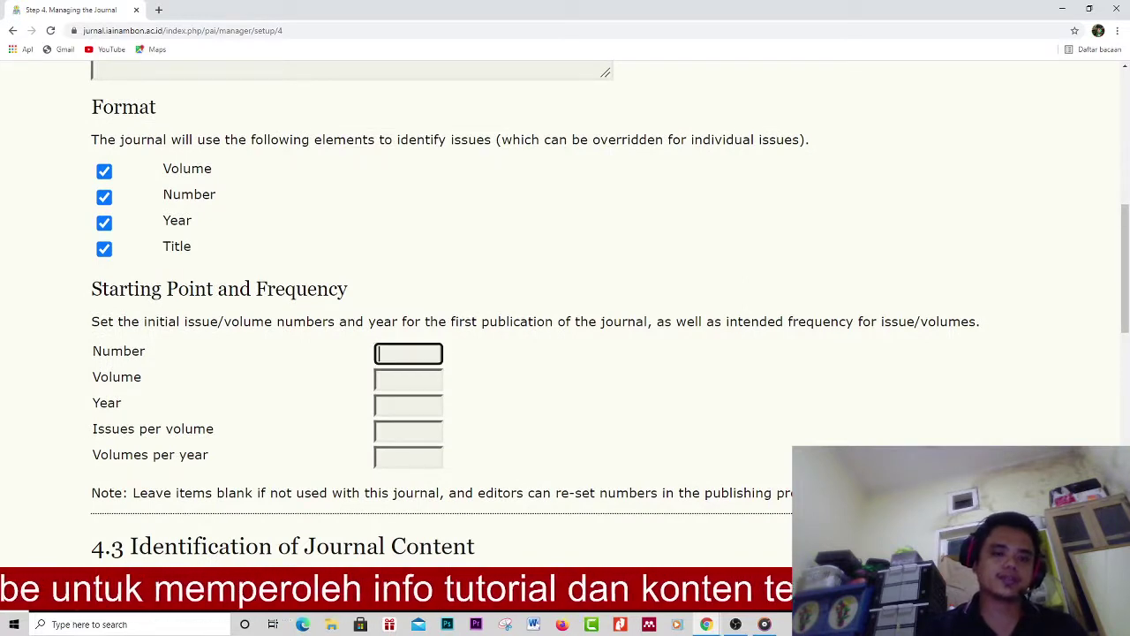
text(1)
key(Tab)
text(2)
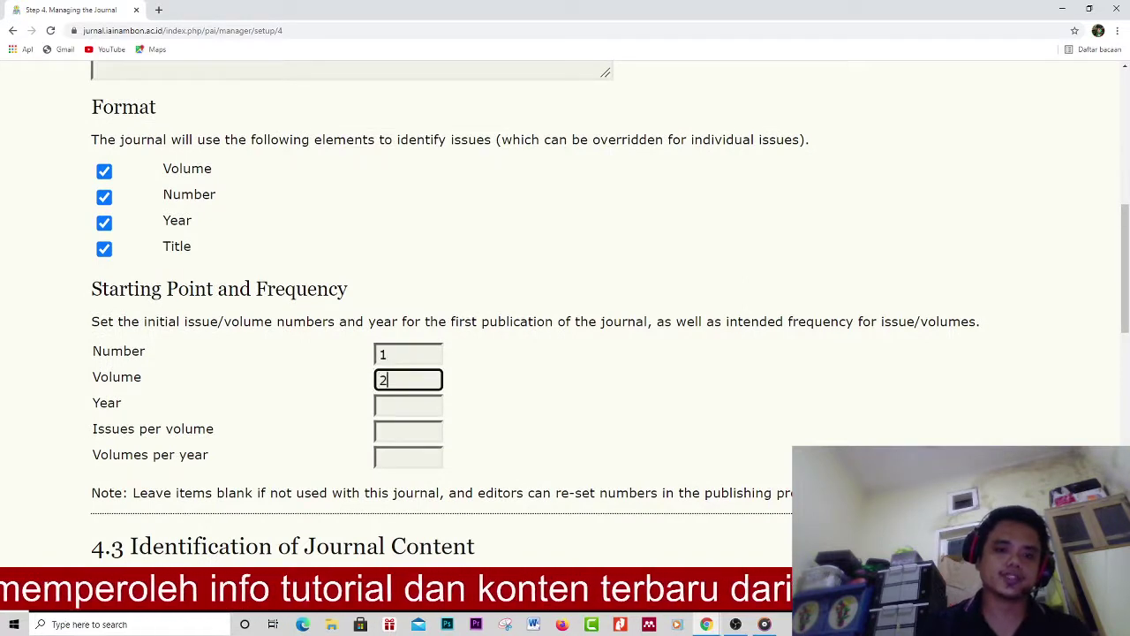
key(Tab)
text(2021)
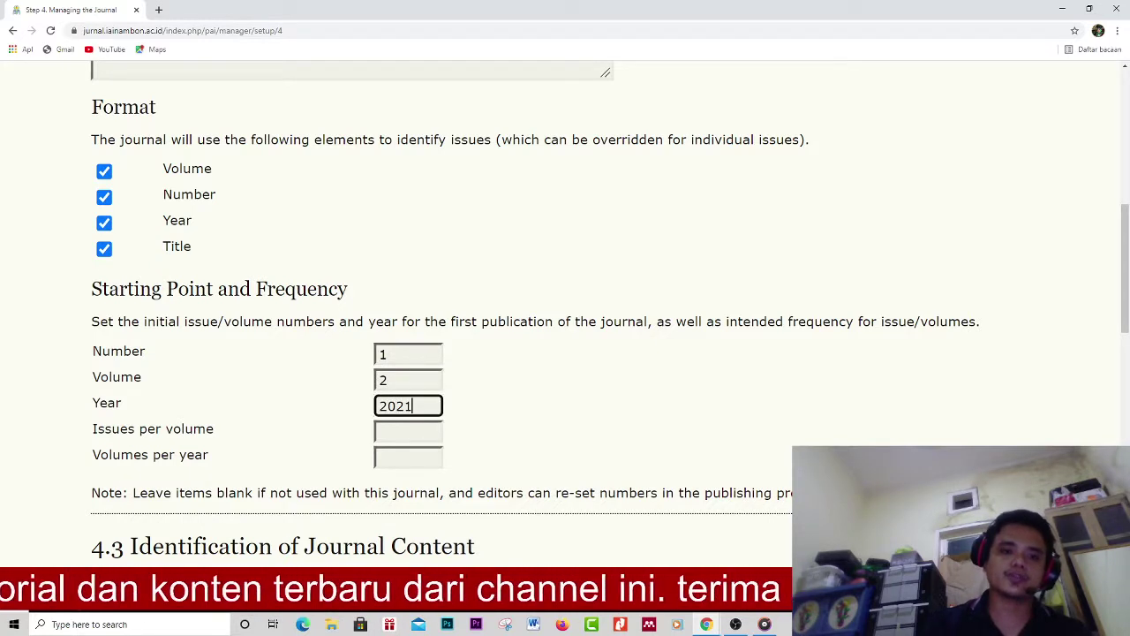
Set the publication frequency to 6 issues per volume and 2 volumes per year.
key(Tab)
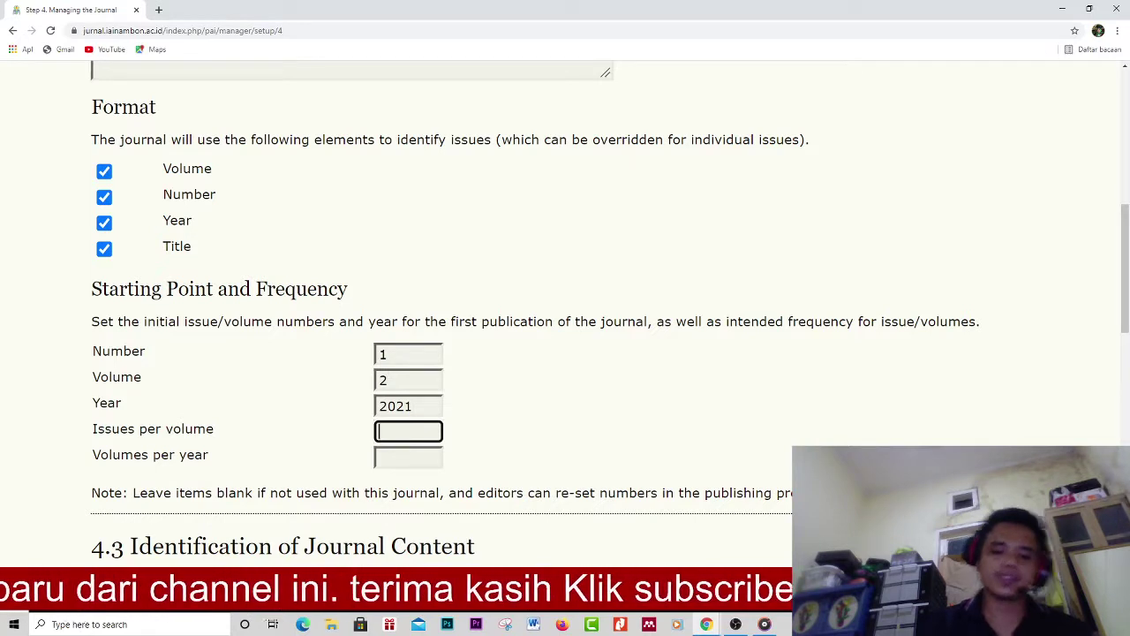
text(6)
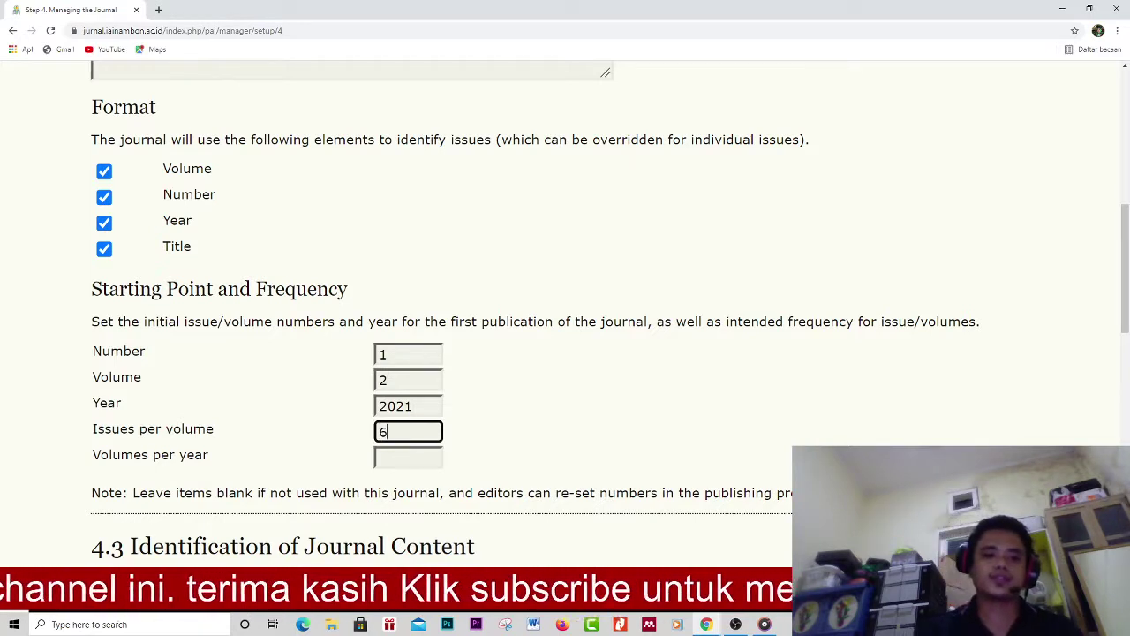
key(Tab)
text(2)
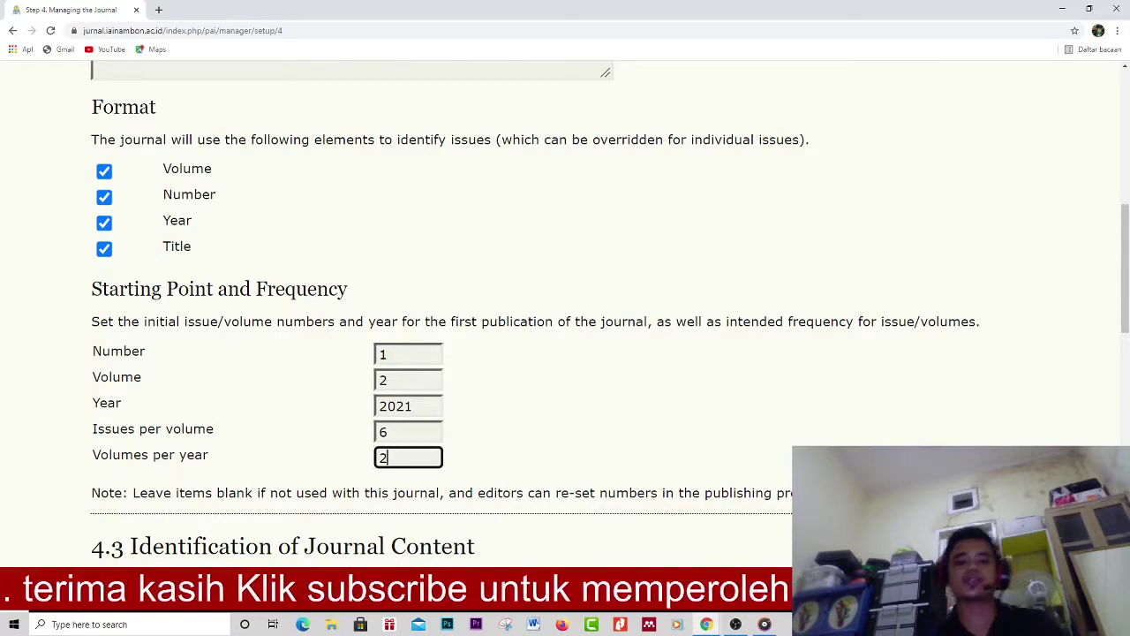
Examine the remaining management settings, from content identifiers, page numbering and announcements to copyeditors, layout and proofreaders.
scroll(594, 293, down, 3)
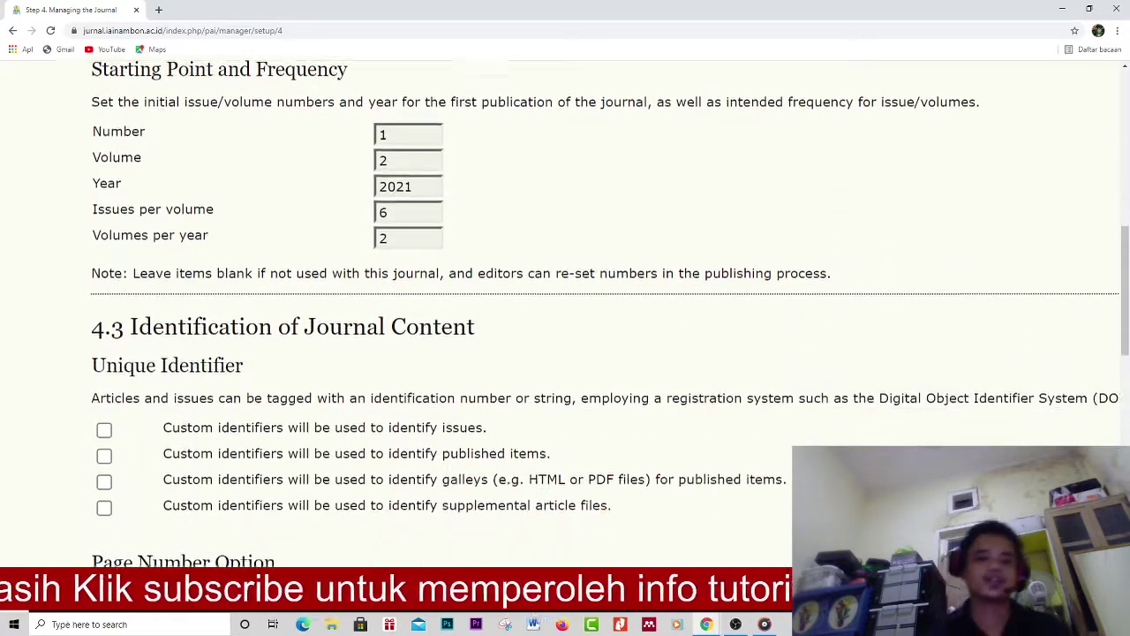
scroll(605, 299, down, 1)
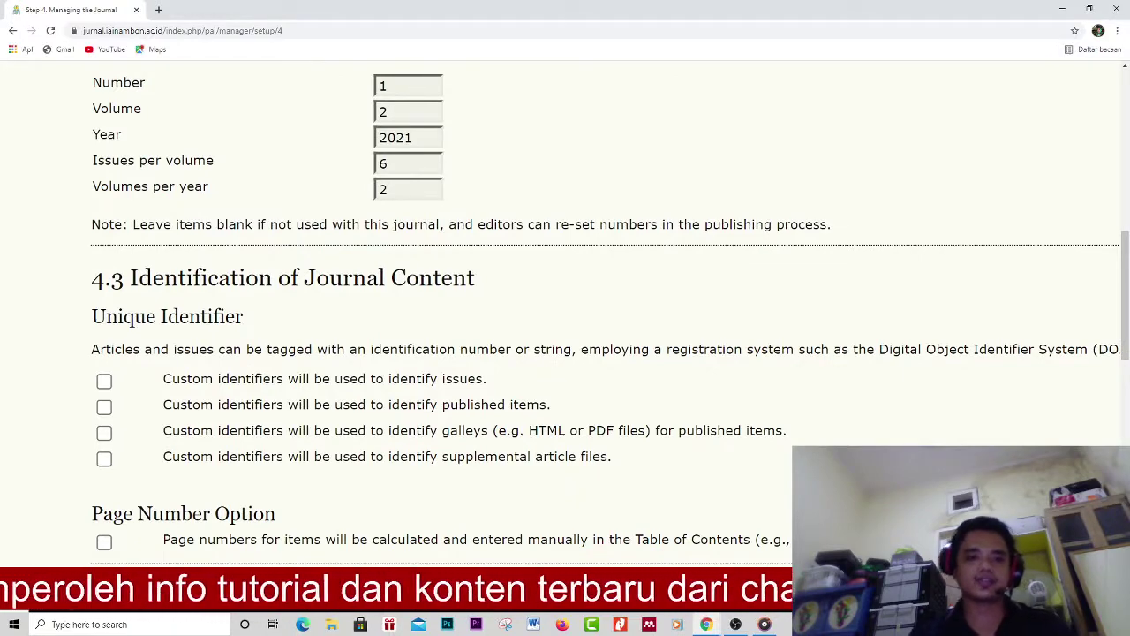
scroll(565, 309, down, 1)
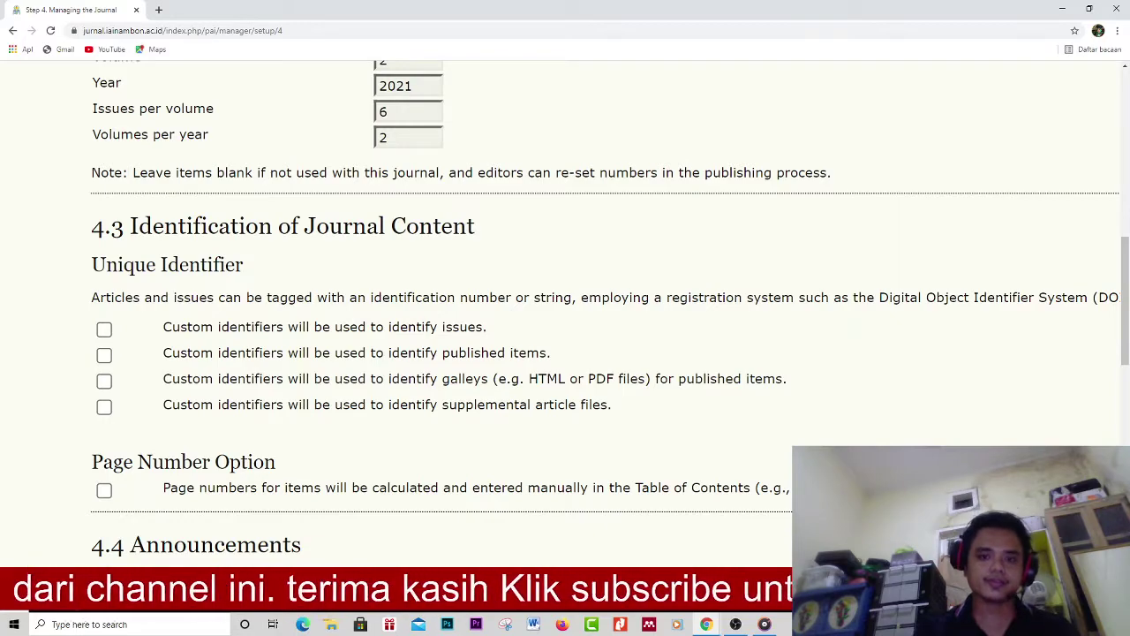
scroll(565, 300, down, 3)
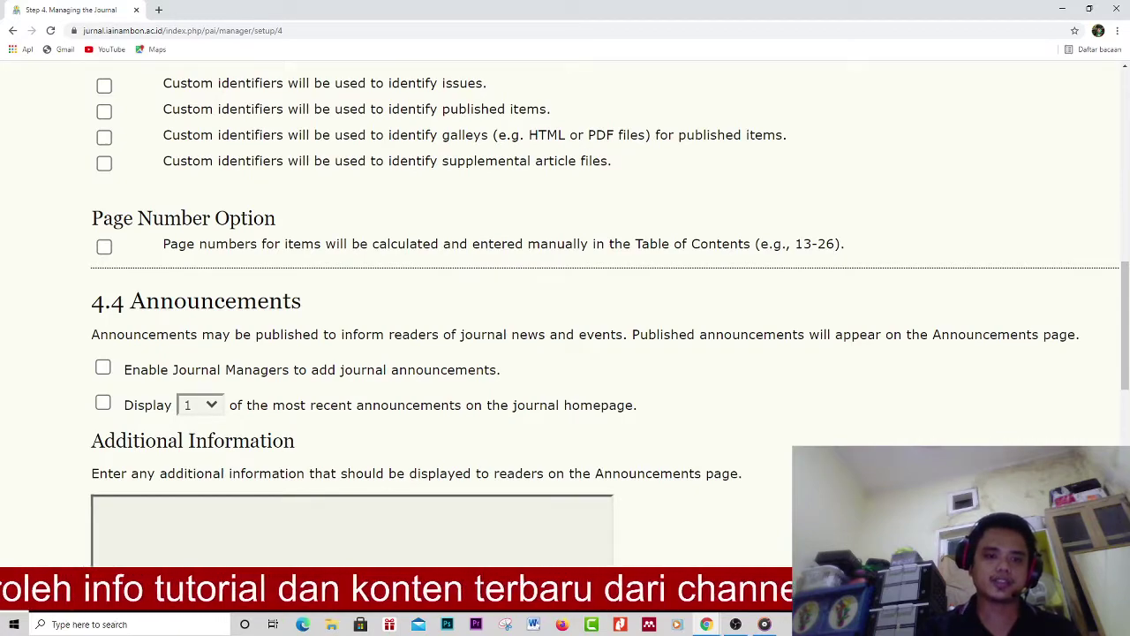
scroll(565, 318, down, 6)
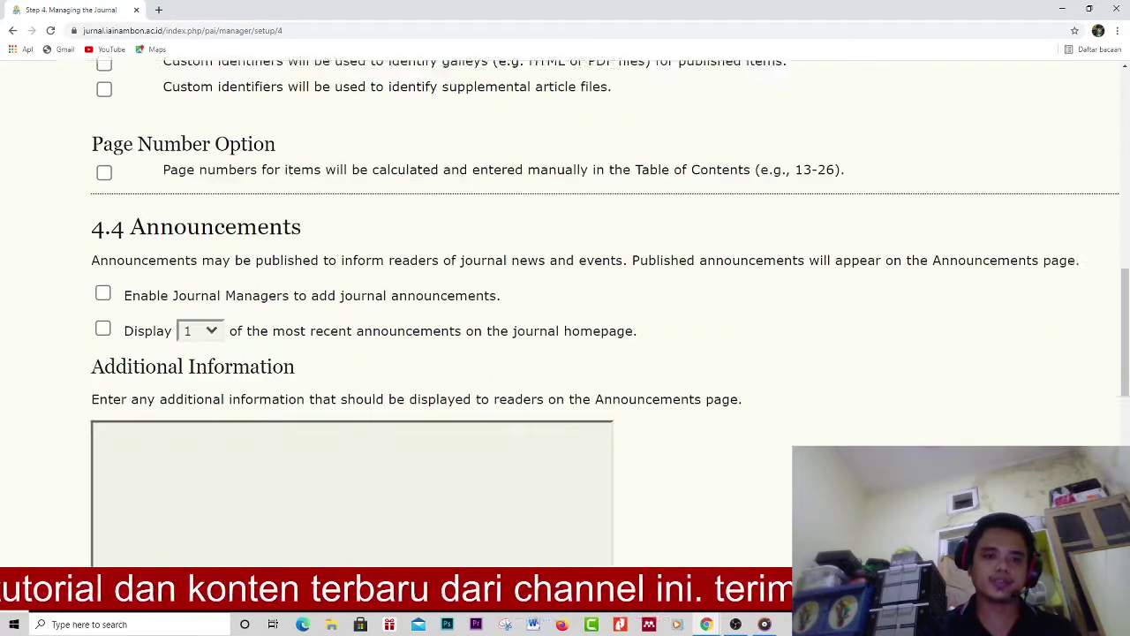
scroll(353, 486, down, 8)
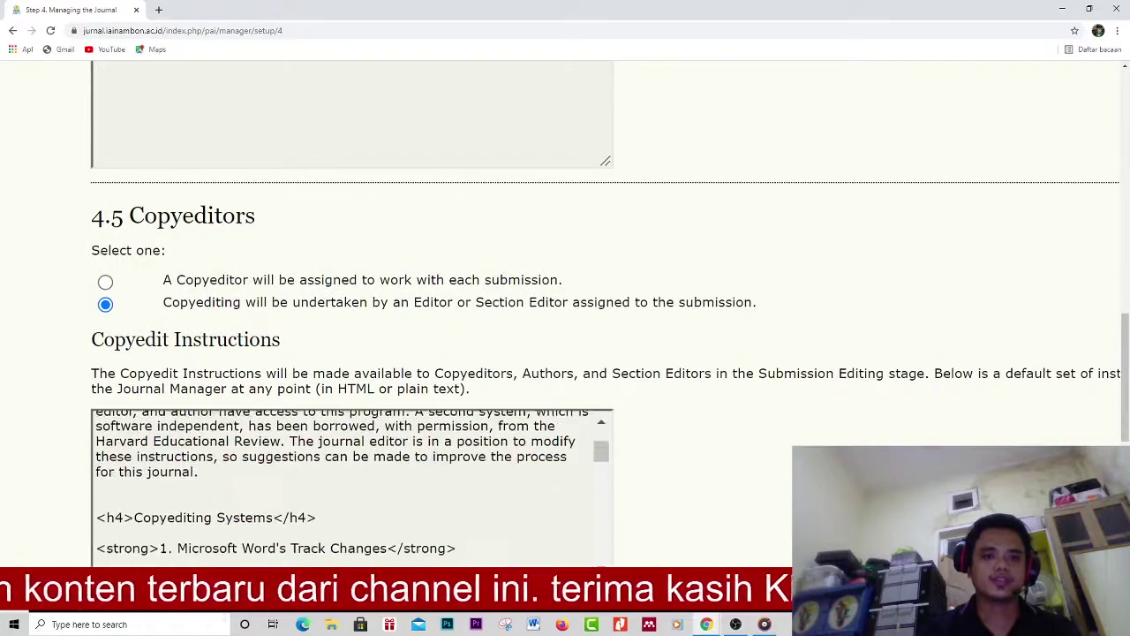
scroll(565, 318, down, 10)
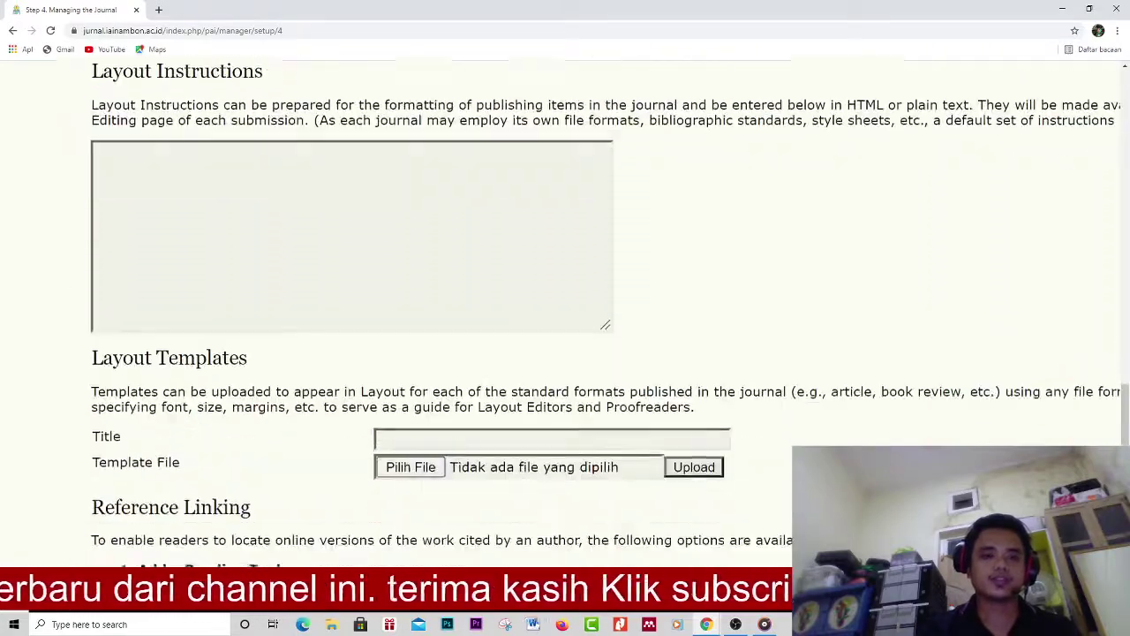
scroll(565, 318, down, 1)
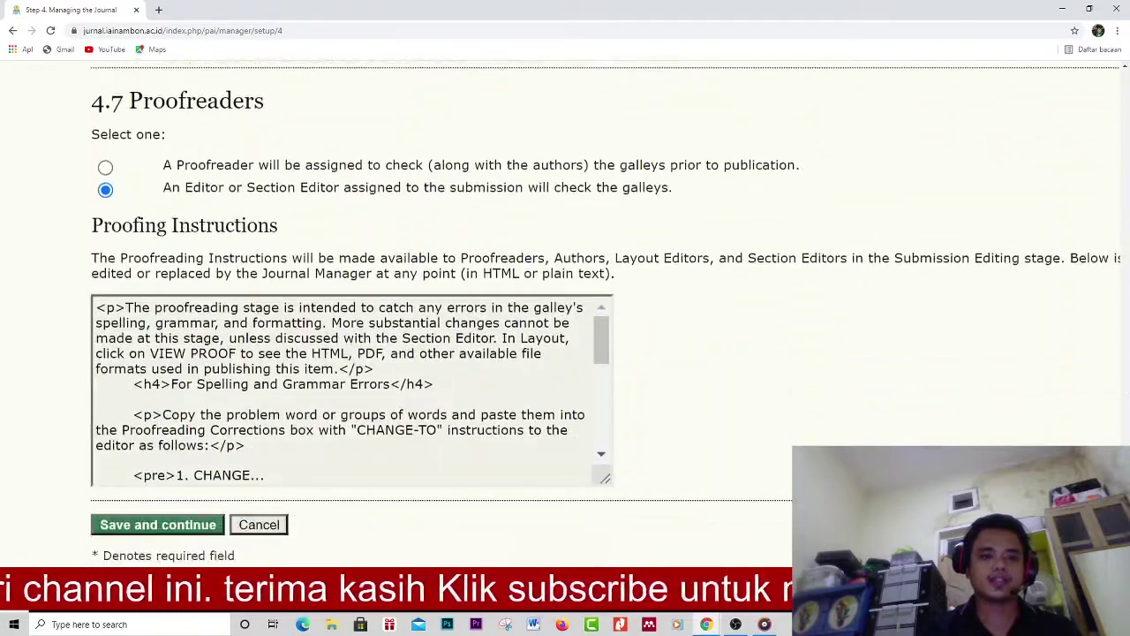
scroll(565, 318, up, 20)
scroll(565, 318, down, 20)
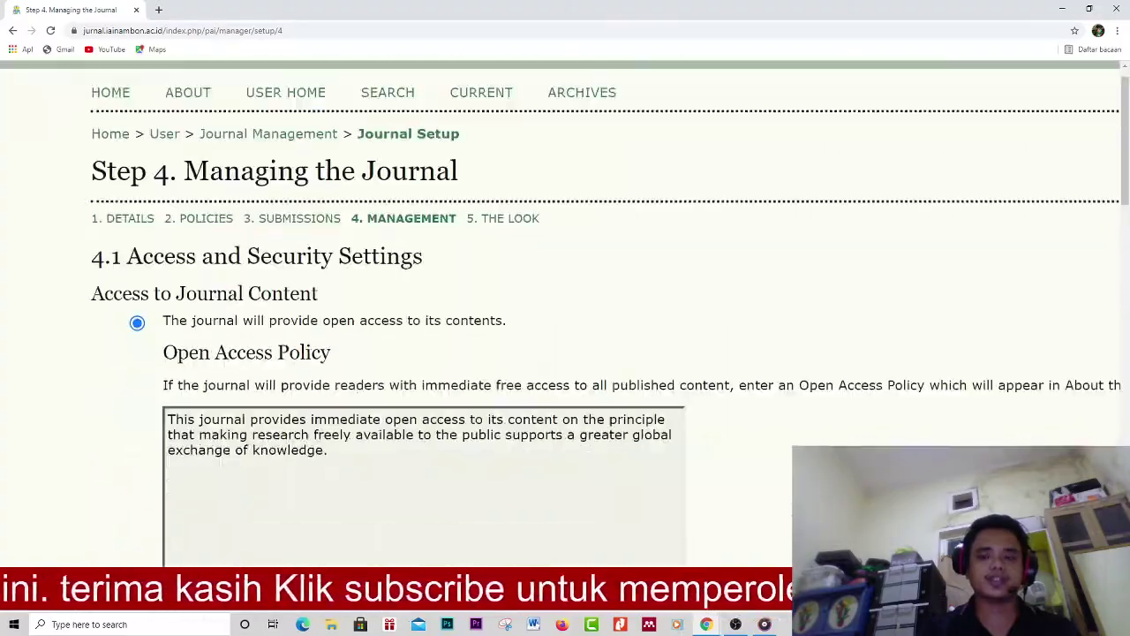
scroll(566, 318, down, 2)
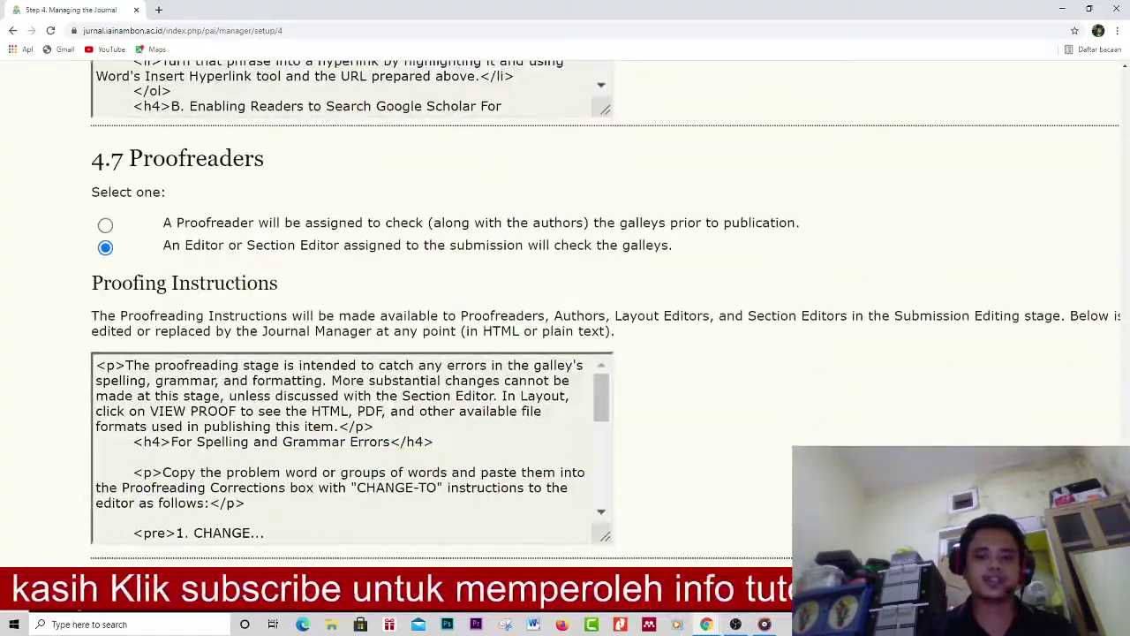
scroll(351, 449, down, 5)
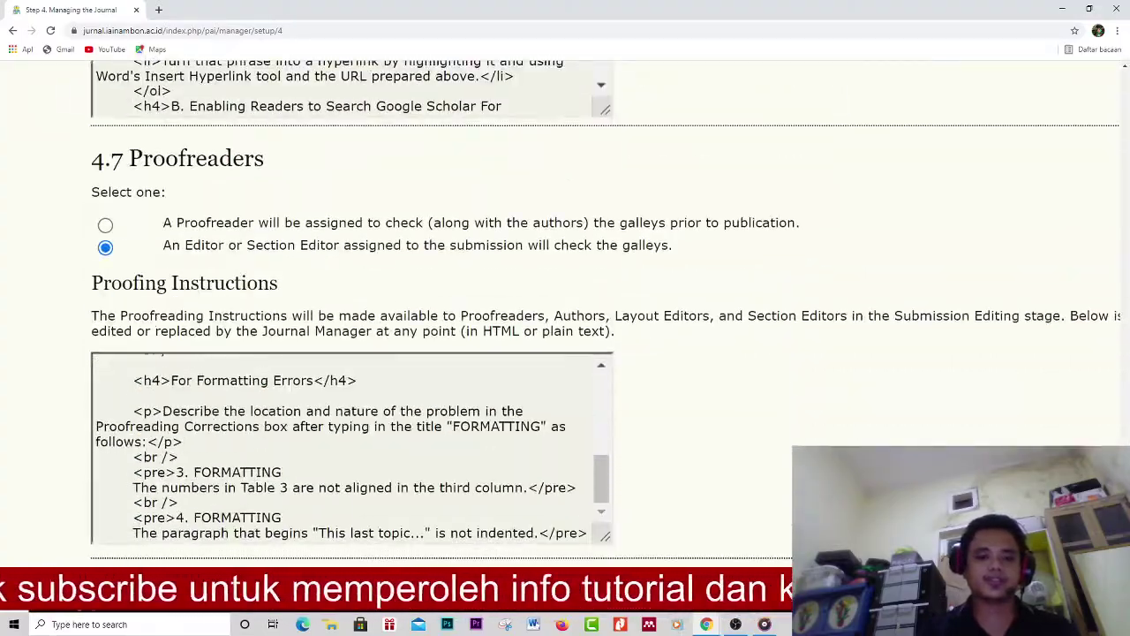
scroll(565, 318, down, 1)
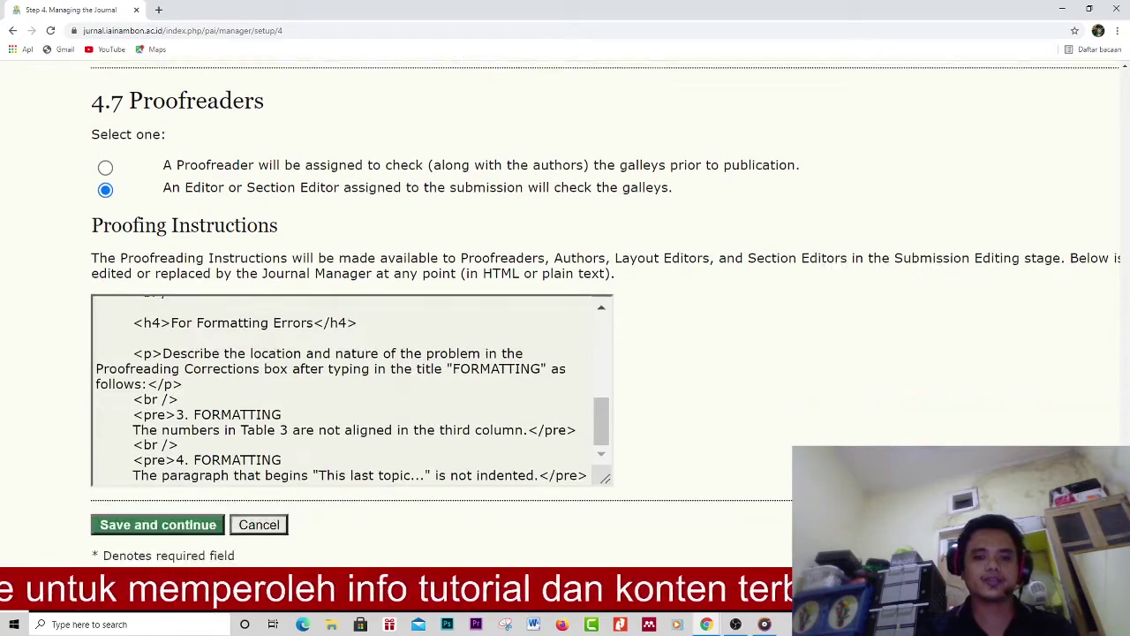
Leave the management settings and open step 5, Customizing the Look.
scroll(566, 318, up, 20)
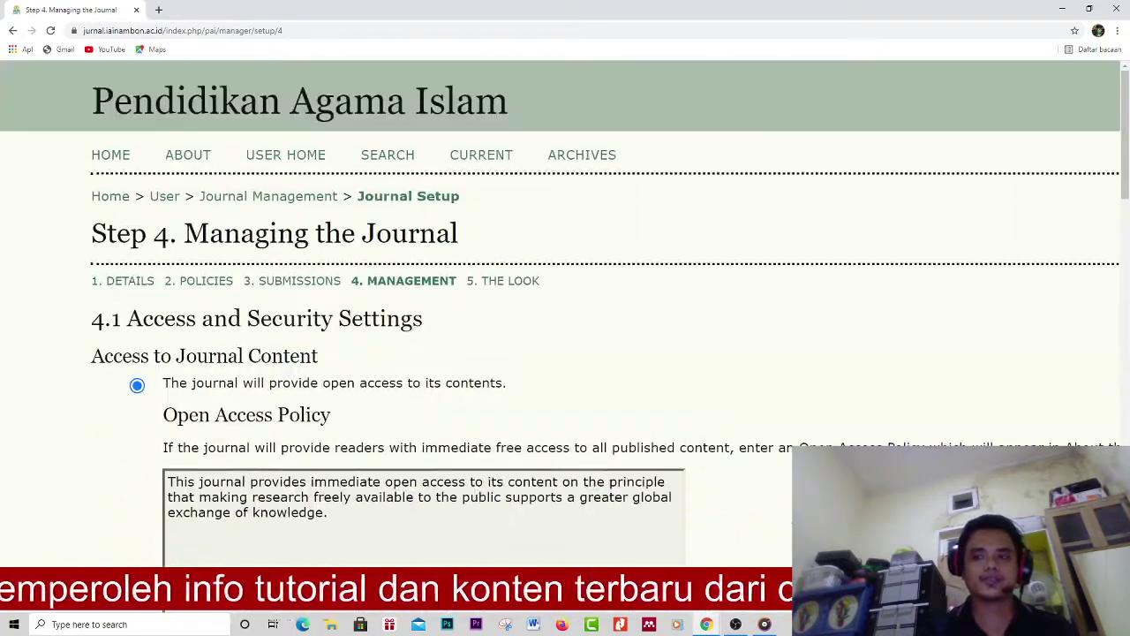
scroll(508, 284, up, 5)
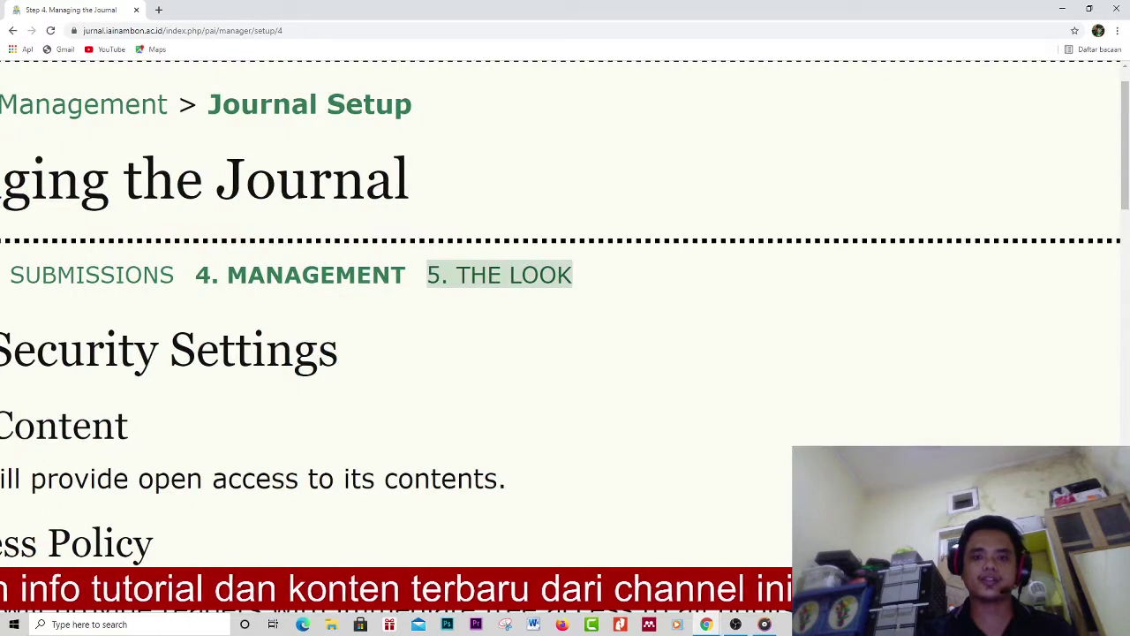
click(499, 274)
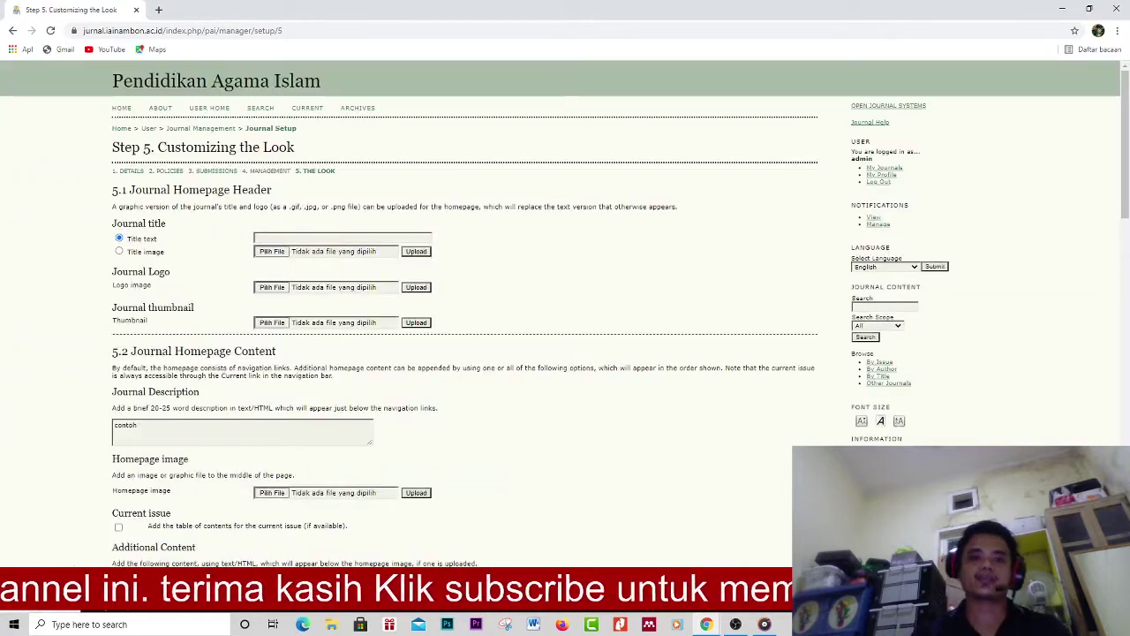
Examine the homepage header's title, logo and thumbnail settings, including the file chooser for the logo image, without choosing a file.
key(ctrl+plus)
key(ctrl+plus)
key(ctrl+plus)
key(ctrl+plus)
key(ctrl+plus)
scroll(565, 336, down, 3)
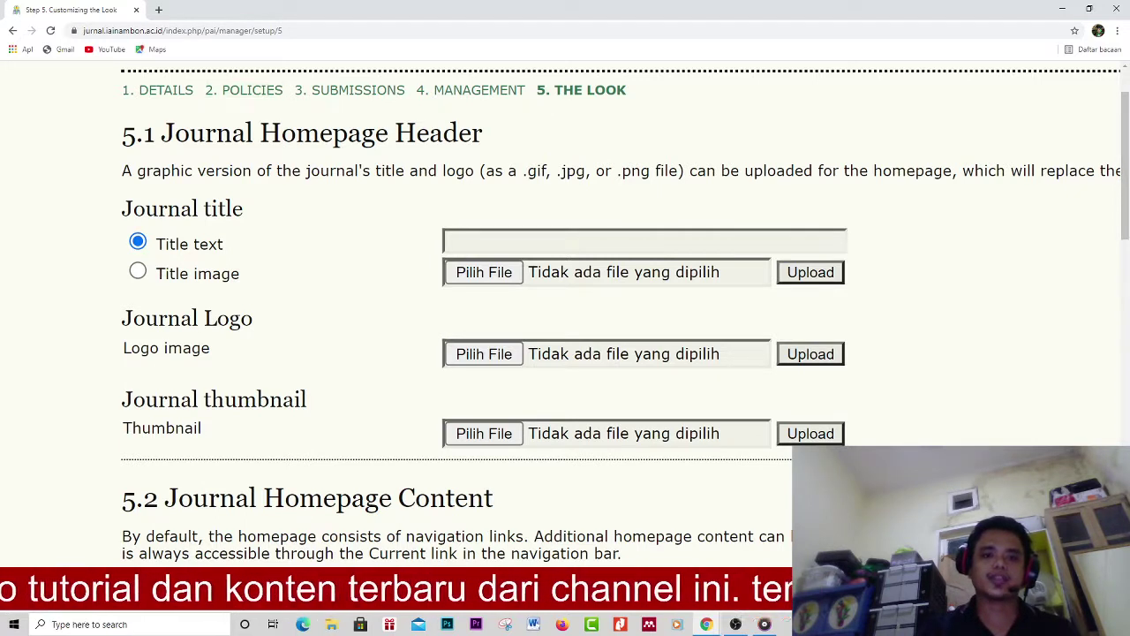
click(448, 241)
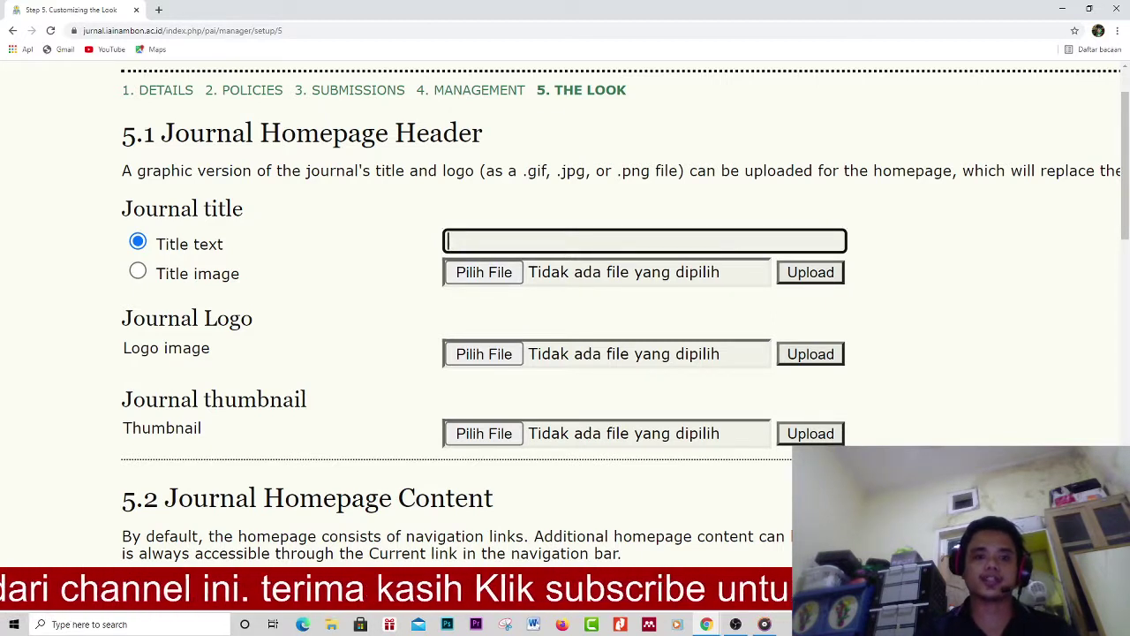
scroll(565, 301, down, 1)
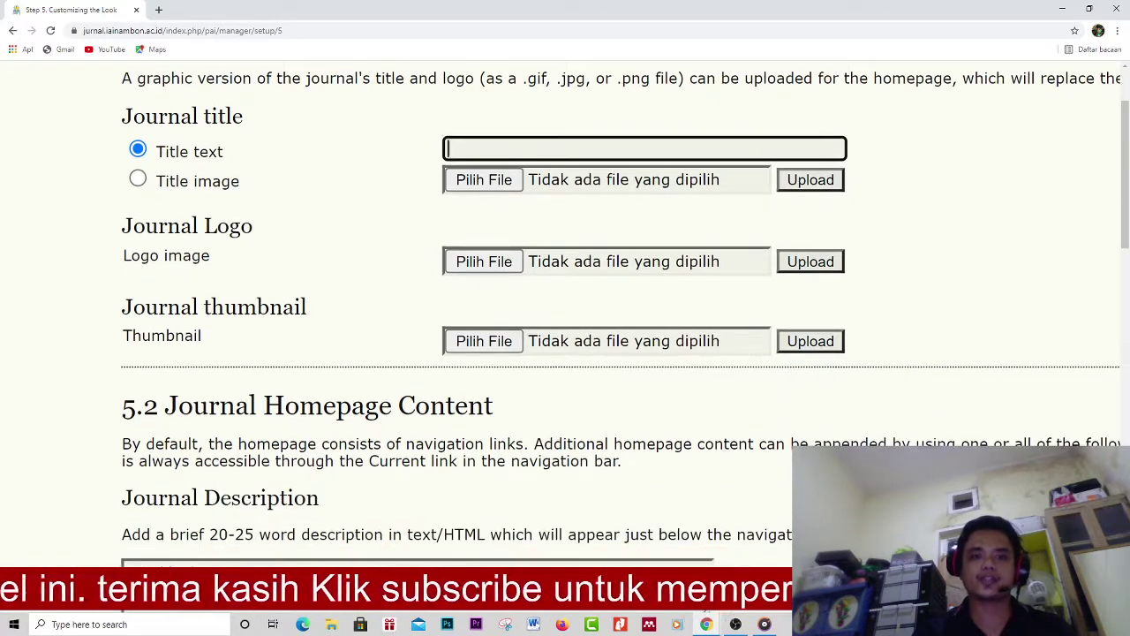
click(484, 261)
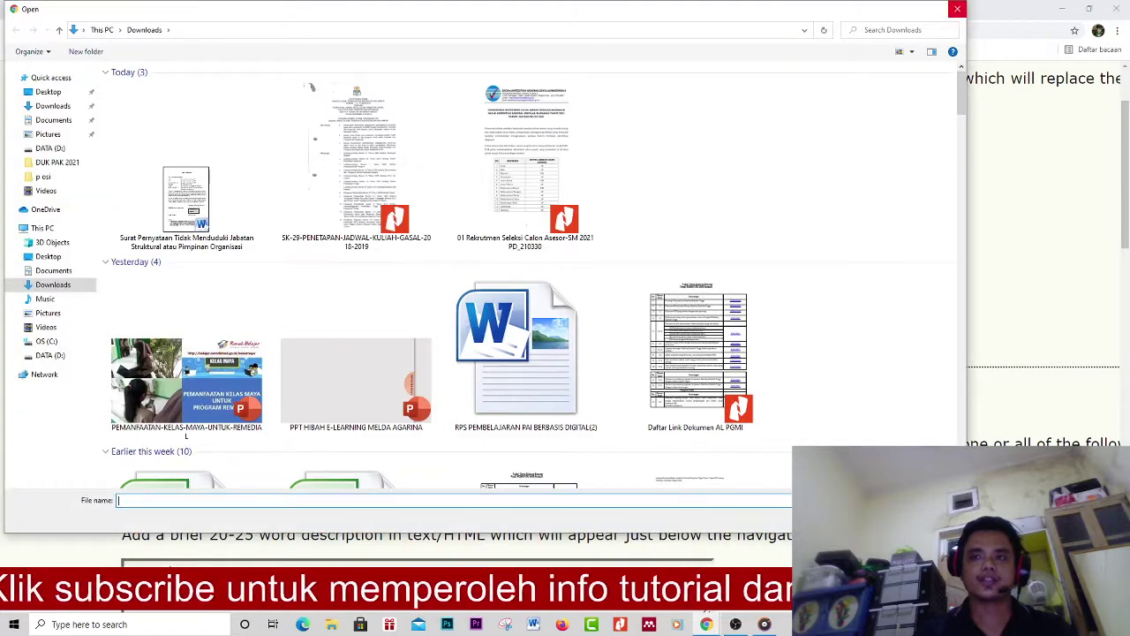
key(Escape)
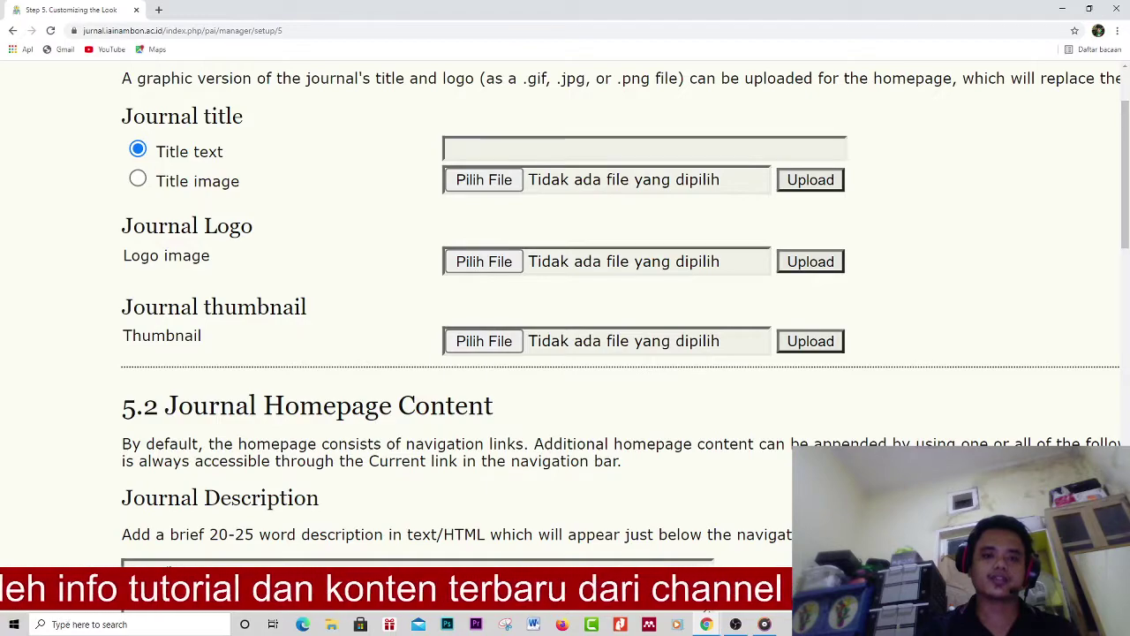
Add the table of contents for the current issue to the journal homepage.
scroll(565, 309, down, 3)
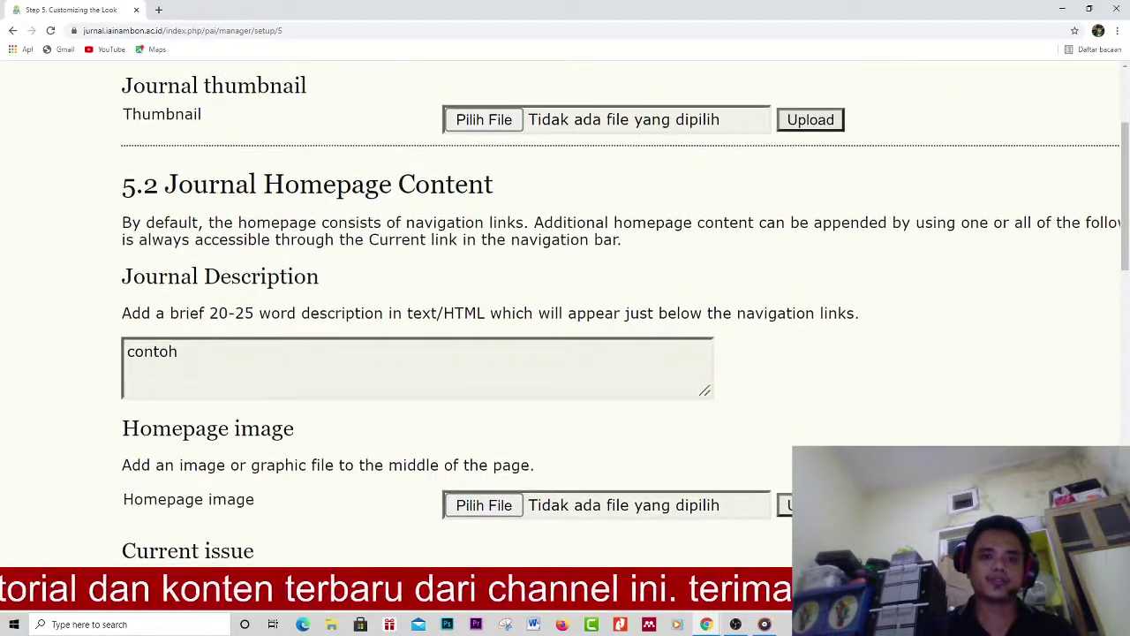
scroll(566, 309, down, 3)
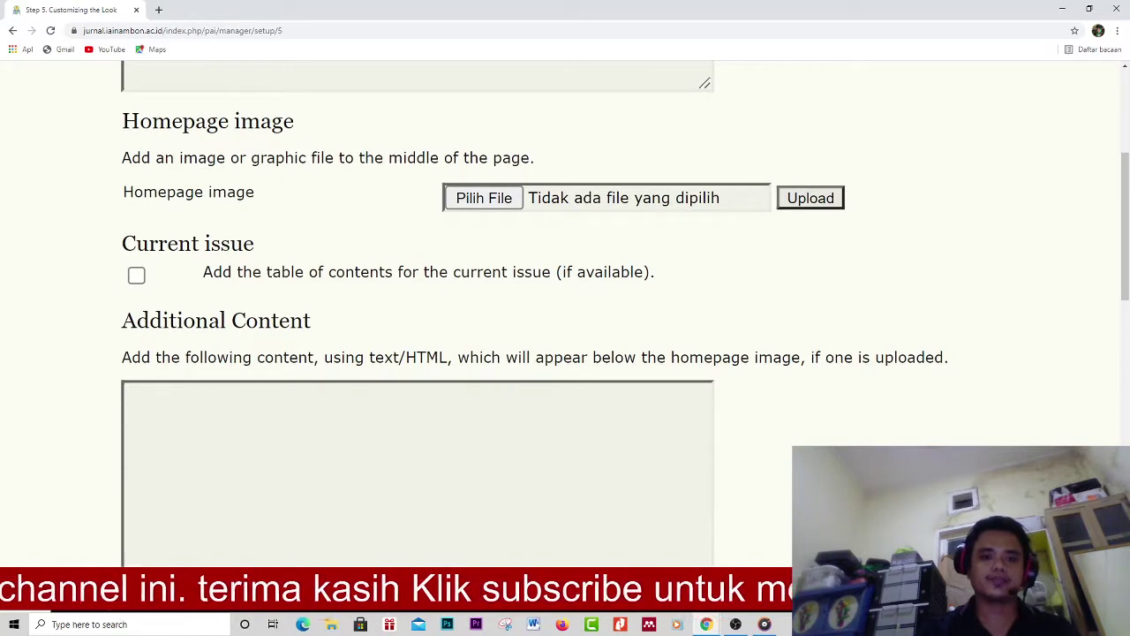
click(136, 275)
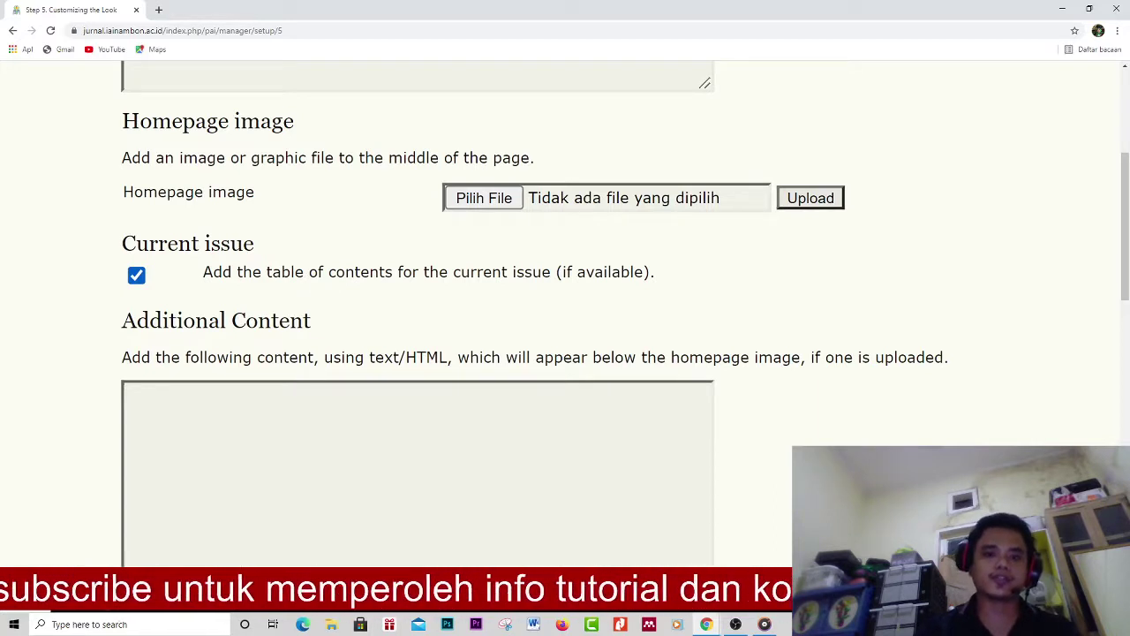
Examine the homepage's additional content option and the journal page header's title, logo, favicon and alternate header settings.
scroll(566, 318, down, 3)
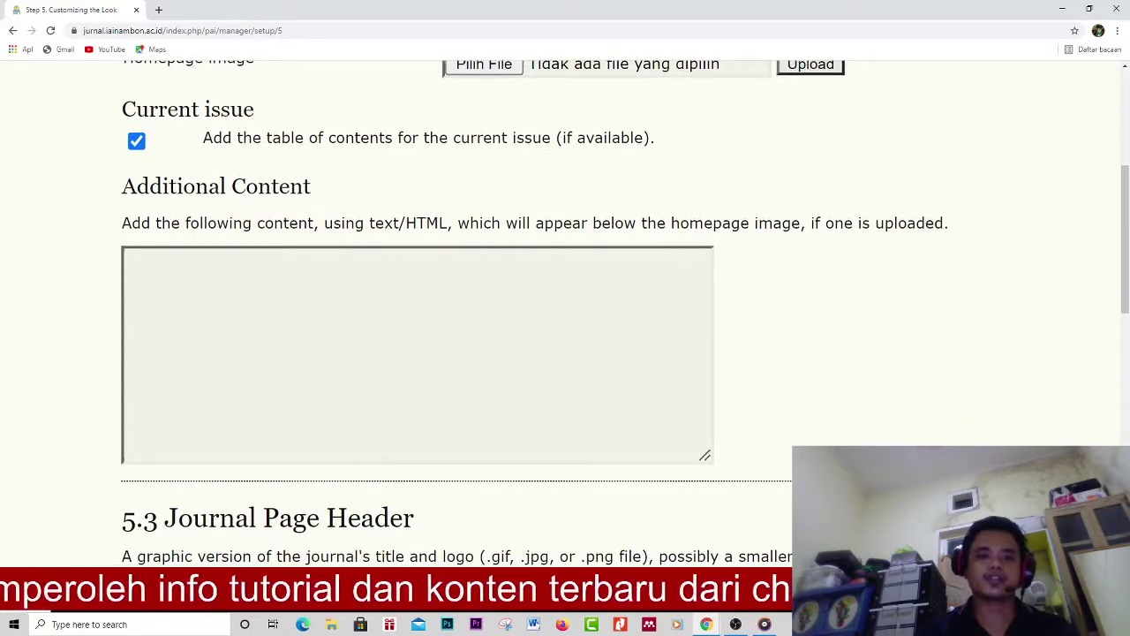
click(126, 265)
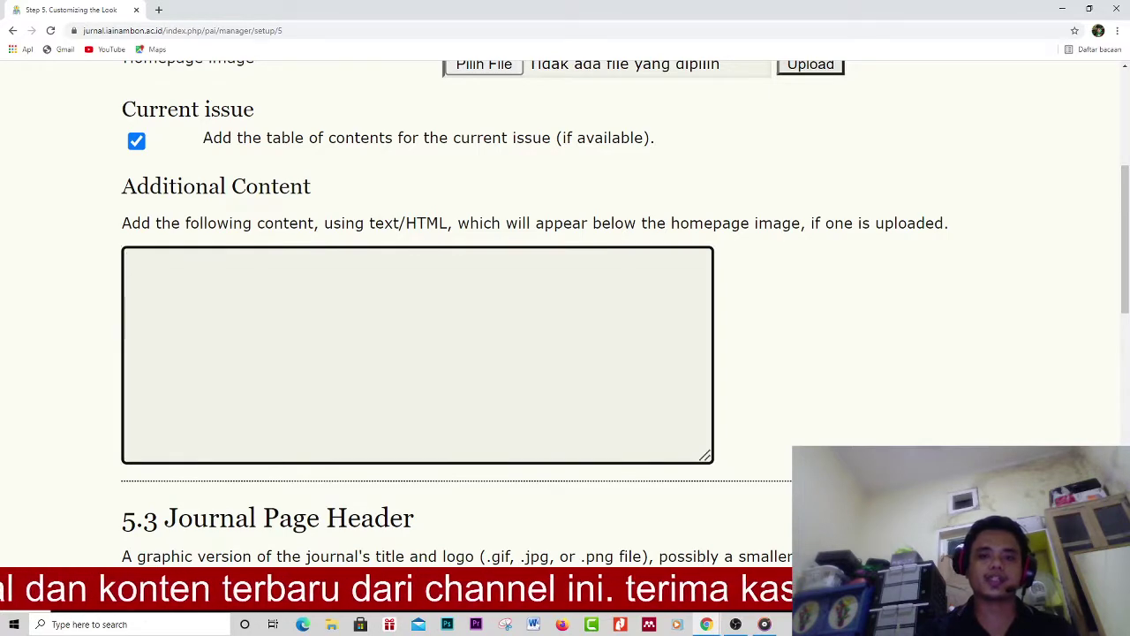
scroll(565, 318, down, 3)
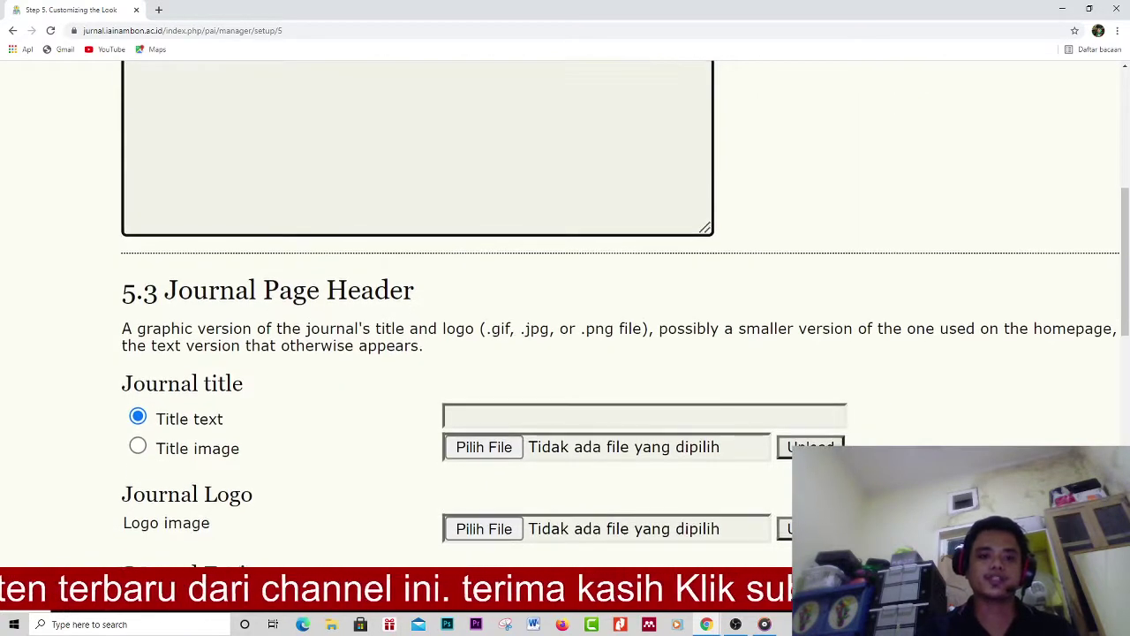
scroll(565, 318, down, 2)
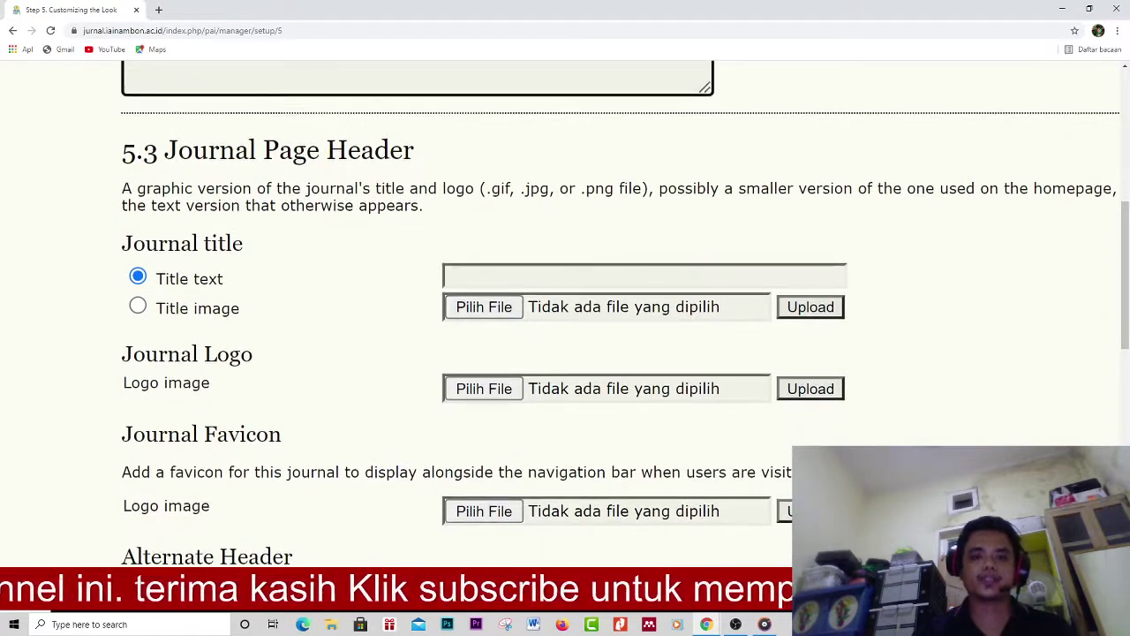
click(477, 276)
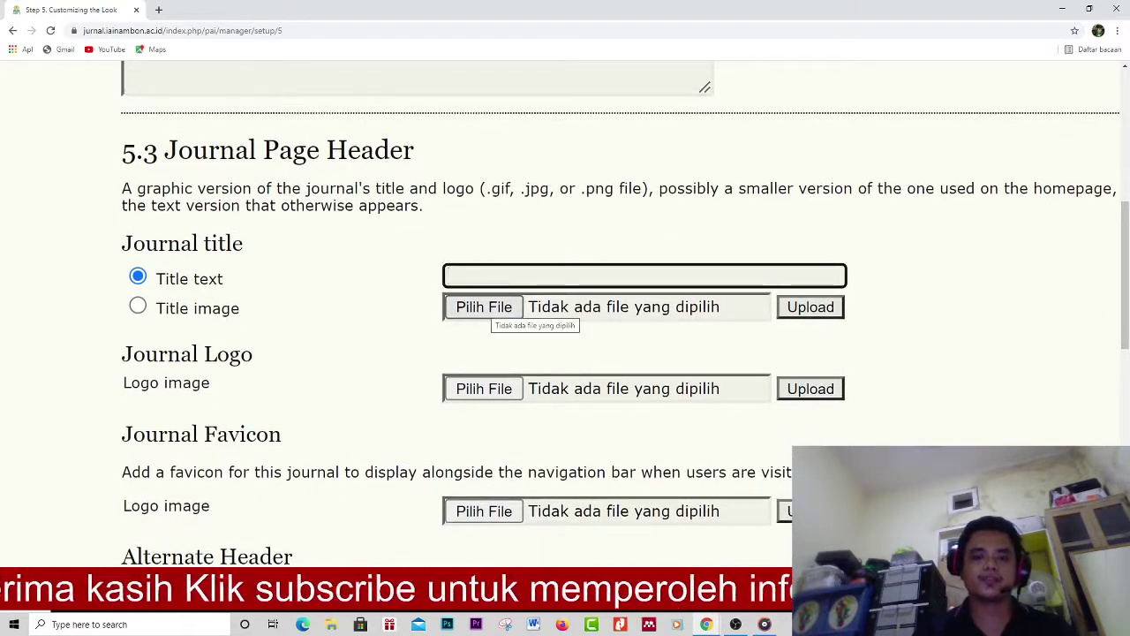
scroll(566, 318, down, 2)
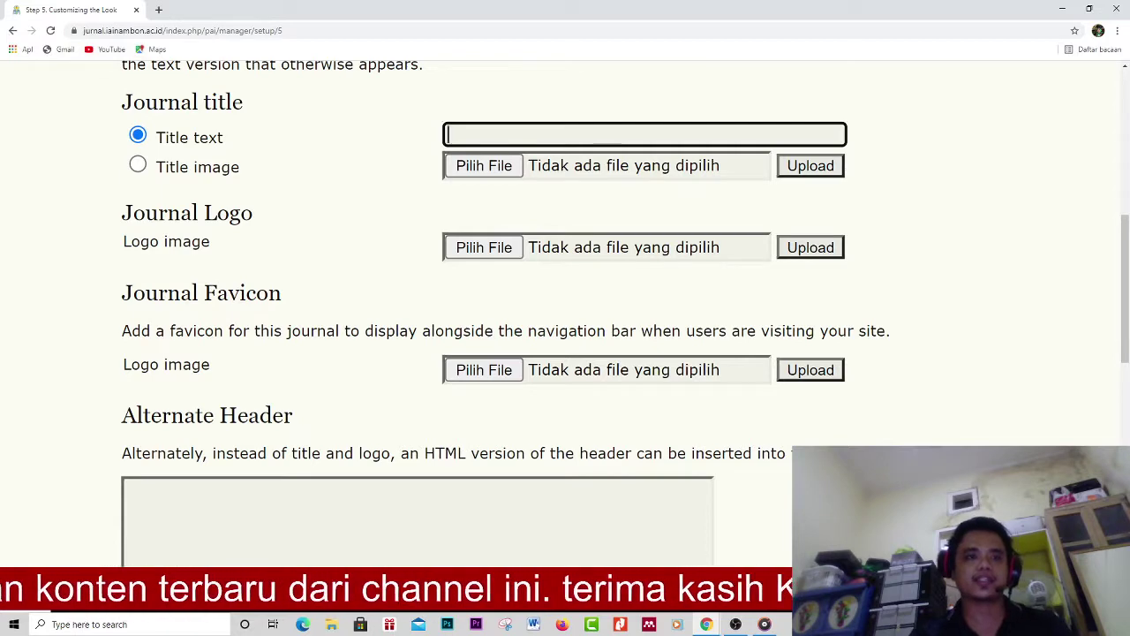
scroll(565, 318, down, 3)
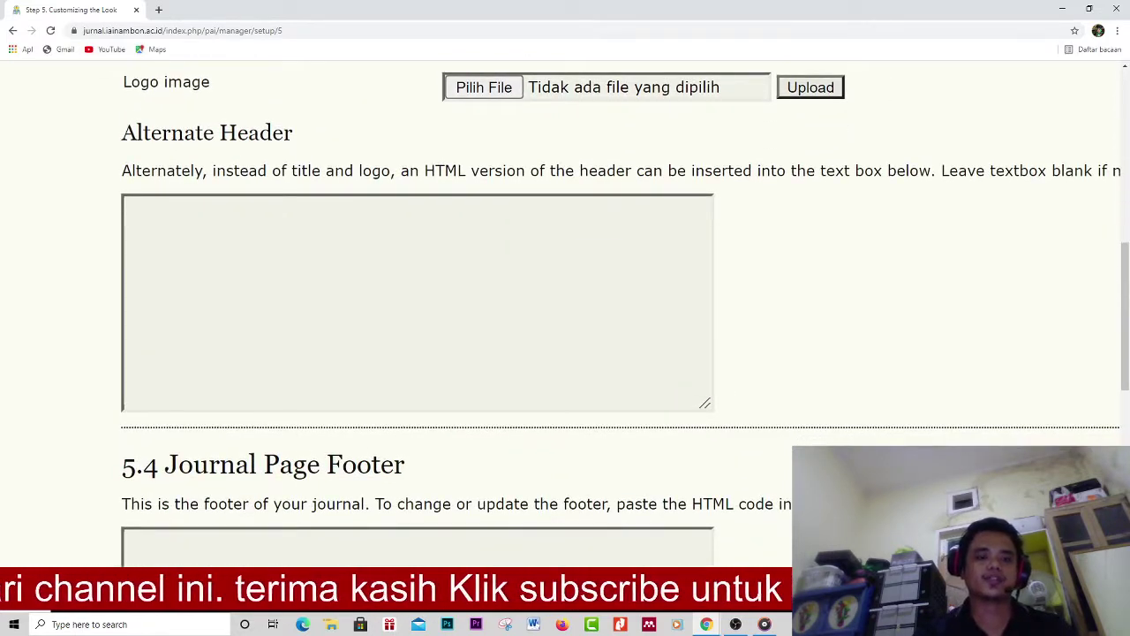
scroll(565, 318, down, 3)
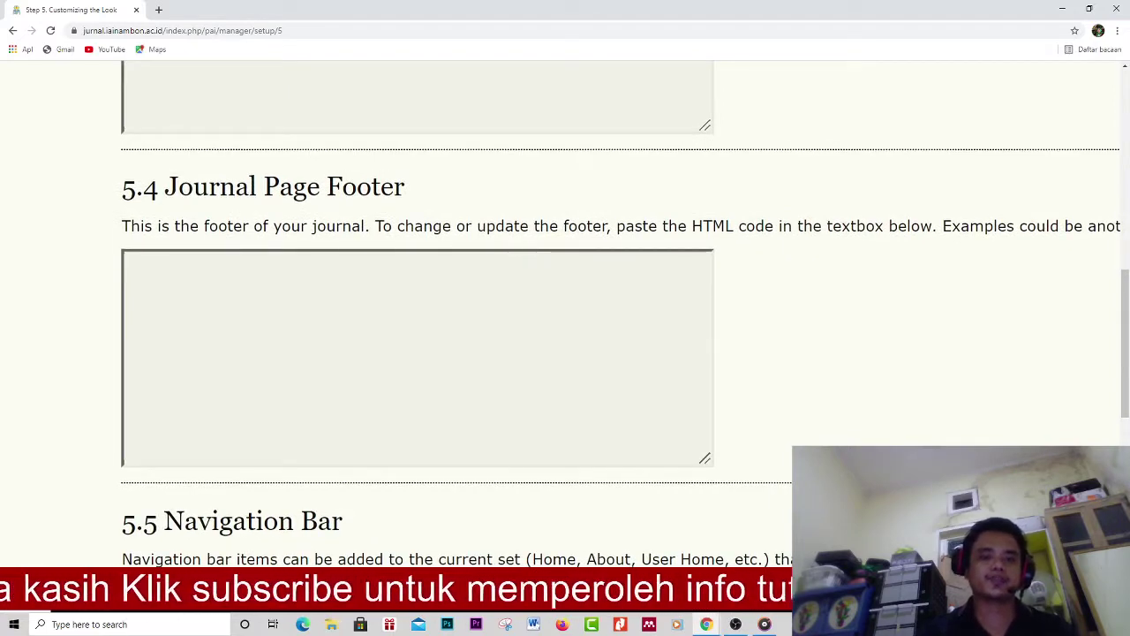
Examine the journal page footer text box and the navigation bar's label name and URL settings.
click(417, 357)
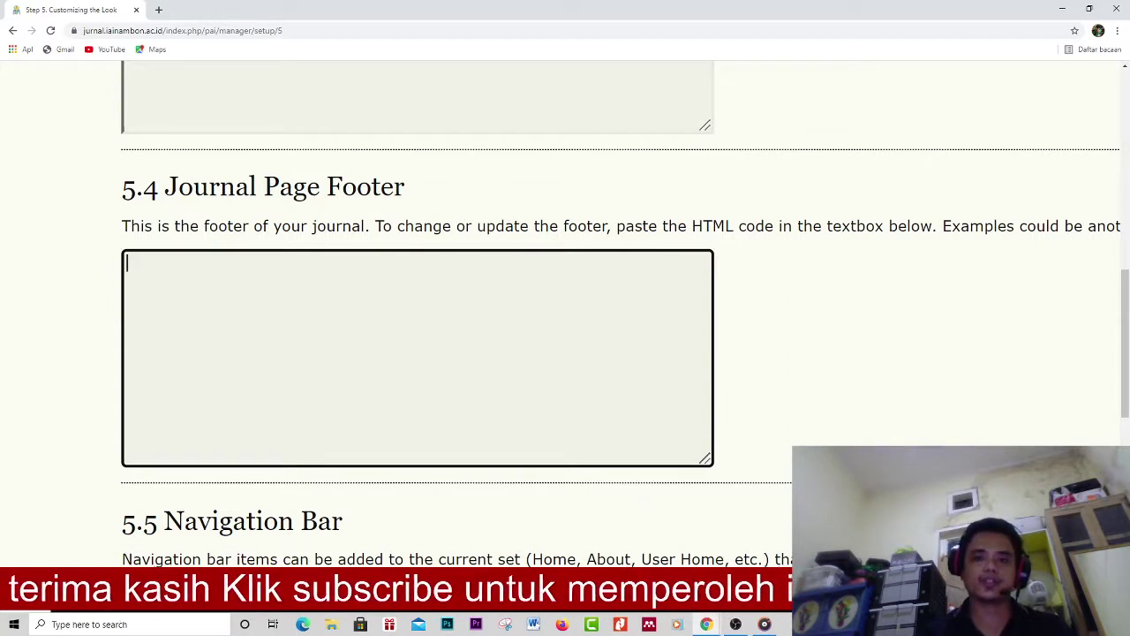
scroll(565, 318, down, 2)
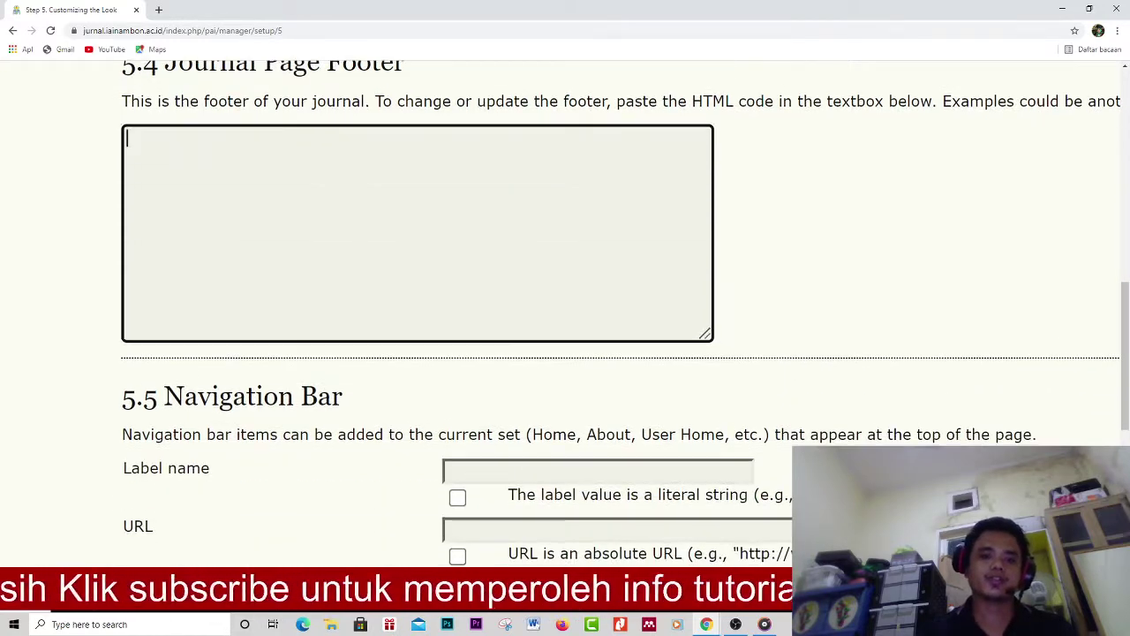
scroll(565, 318, down, 2)
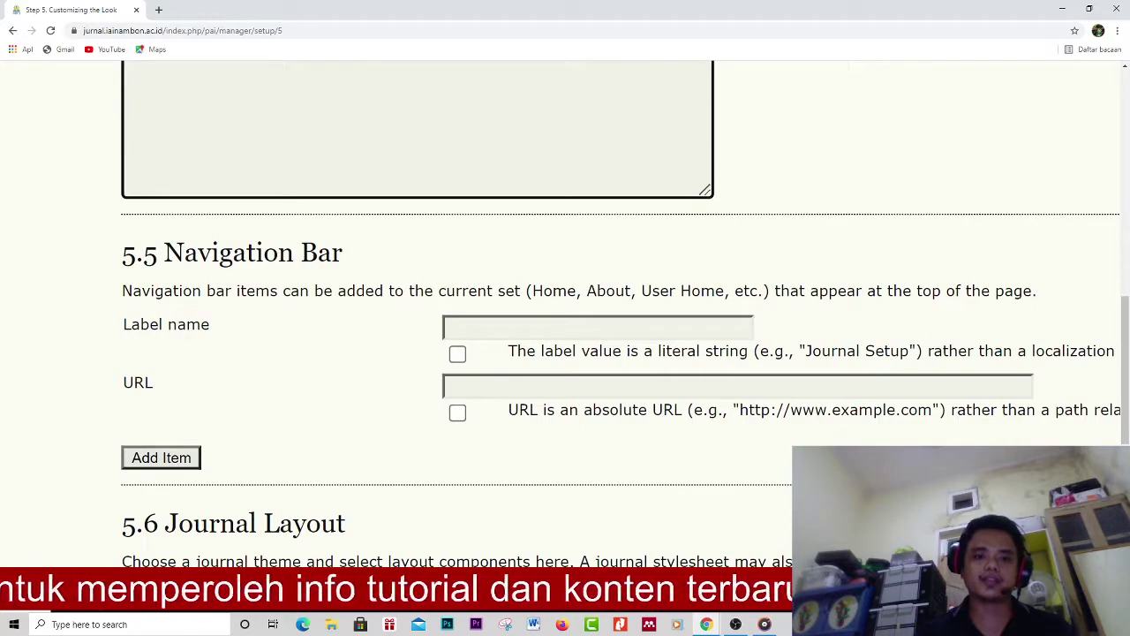
scroll(566, 318, down, 1)
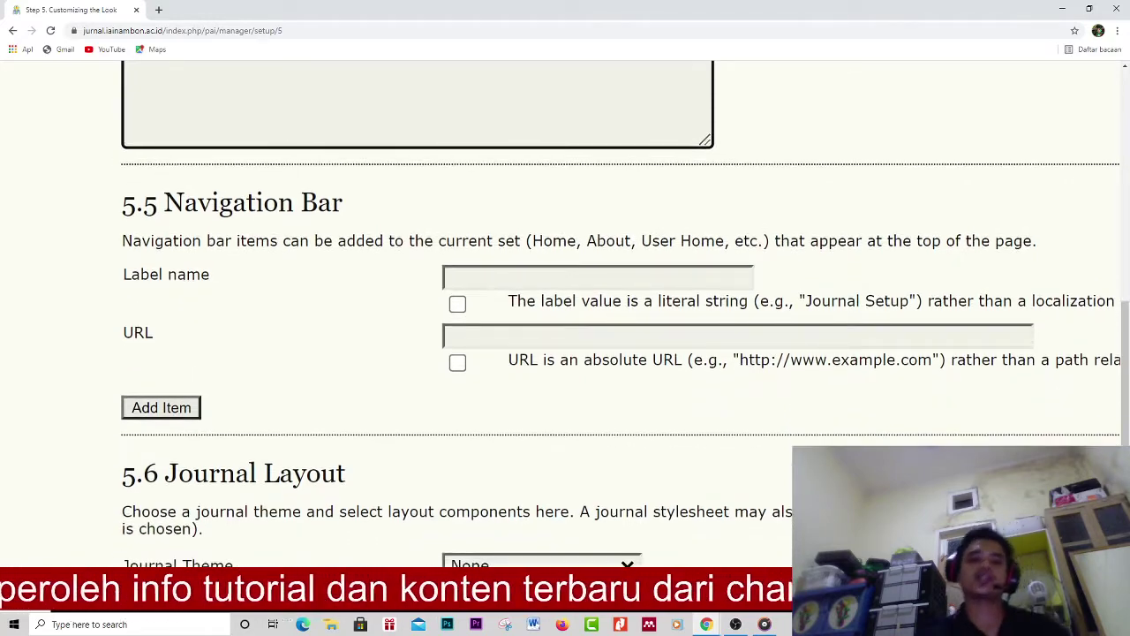
scroll(144, 417, up, 4)
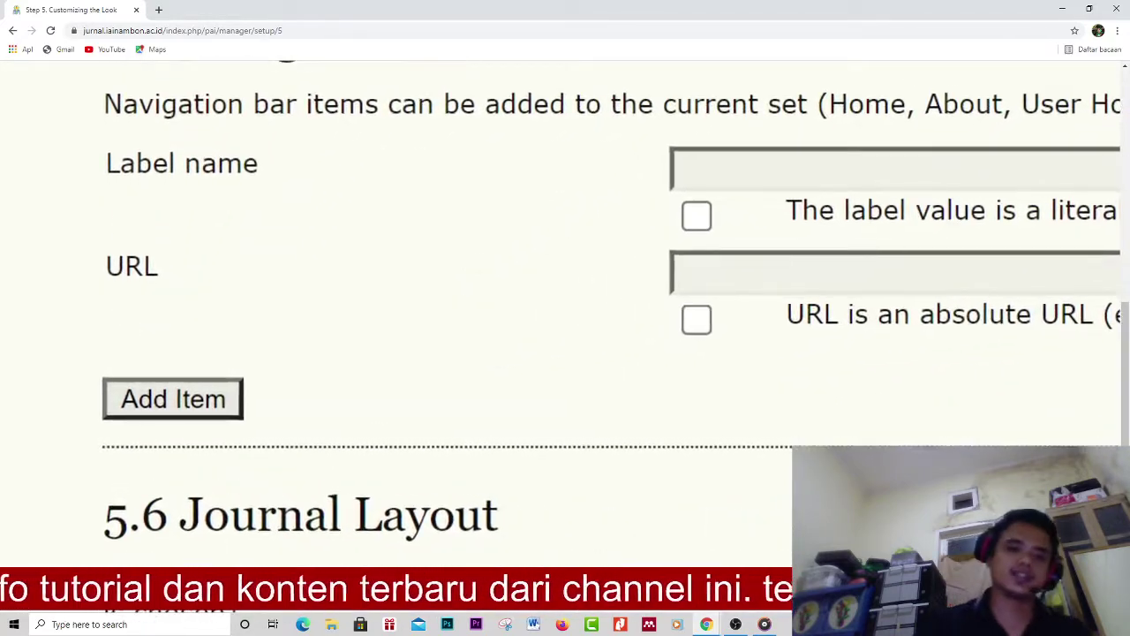
scroll(270, 281, down, 4)
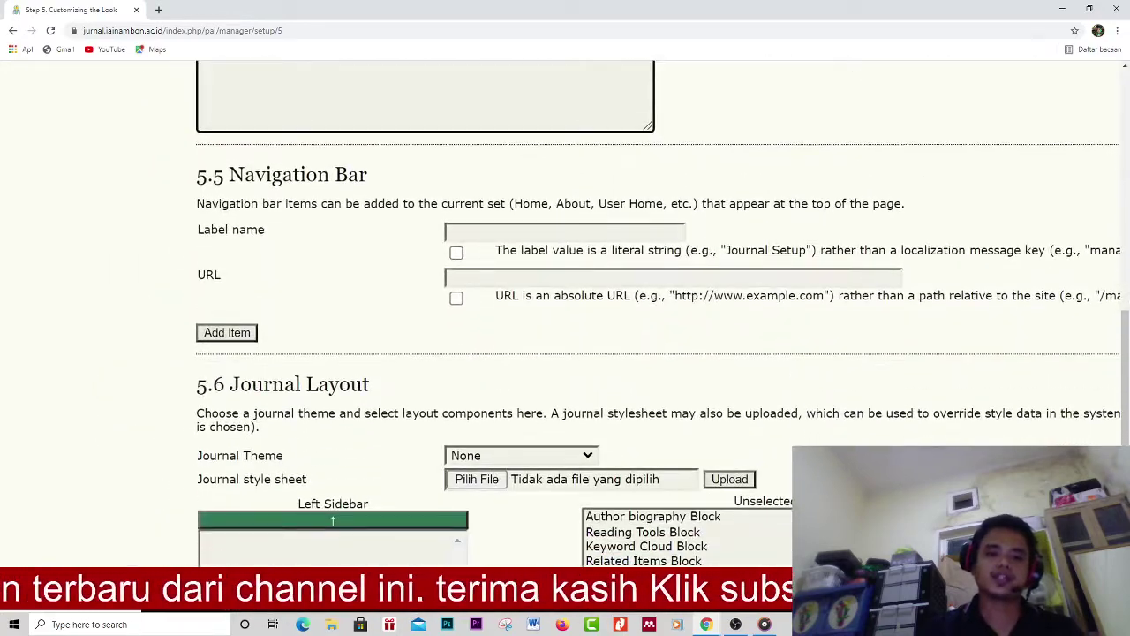
Review the journal layout's theme and sidebar blocks, the information texts for readers, authors and librarians, and the list settings.
scroll(565, 318, down, 3)
scroll(565, 318, down, 4)
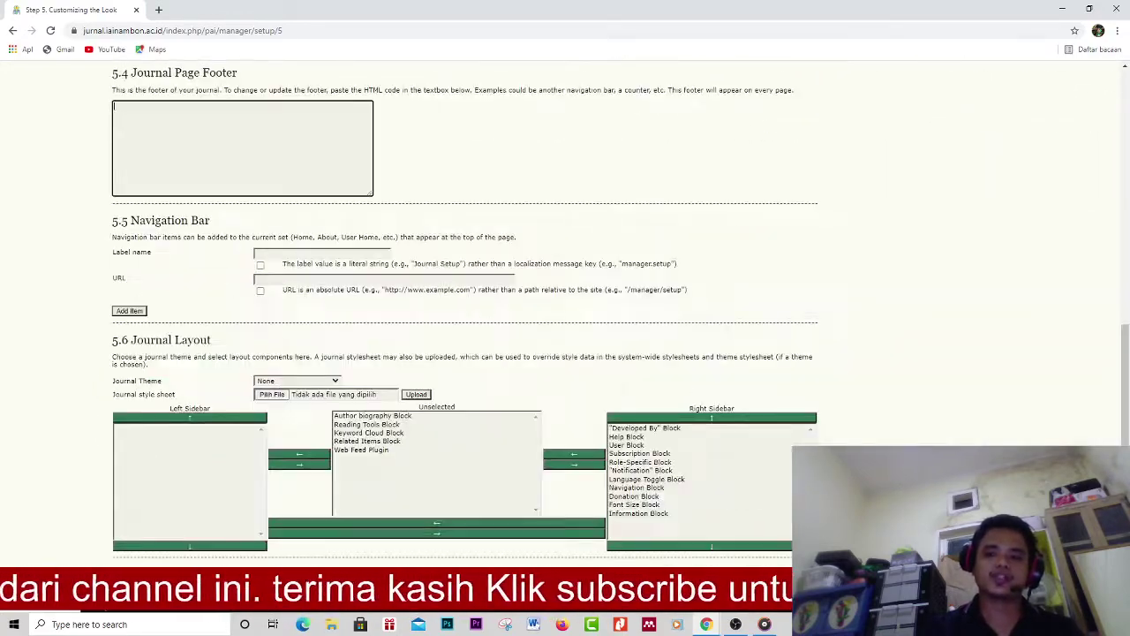
scroll(382, 457, up, 5)
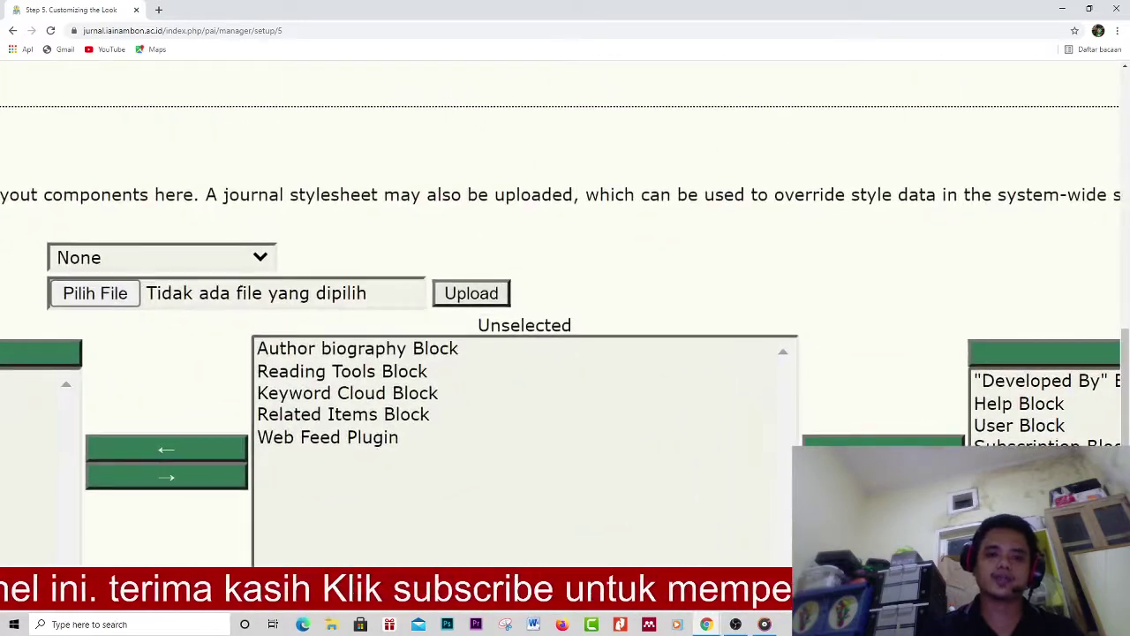
scroll(565, 318, down, 5)
scroll(565, 318, down, 5)
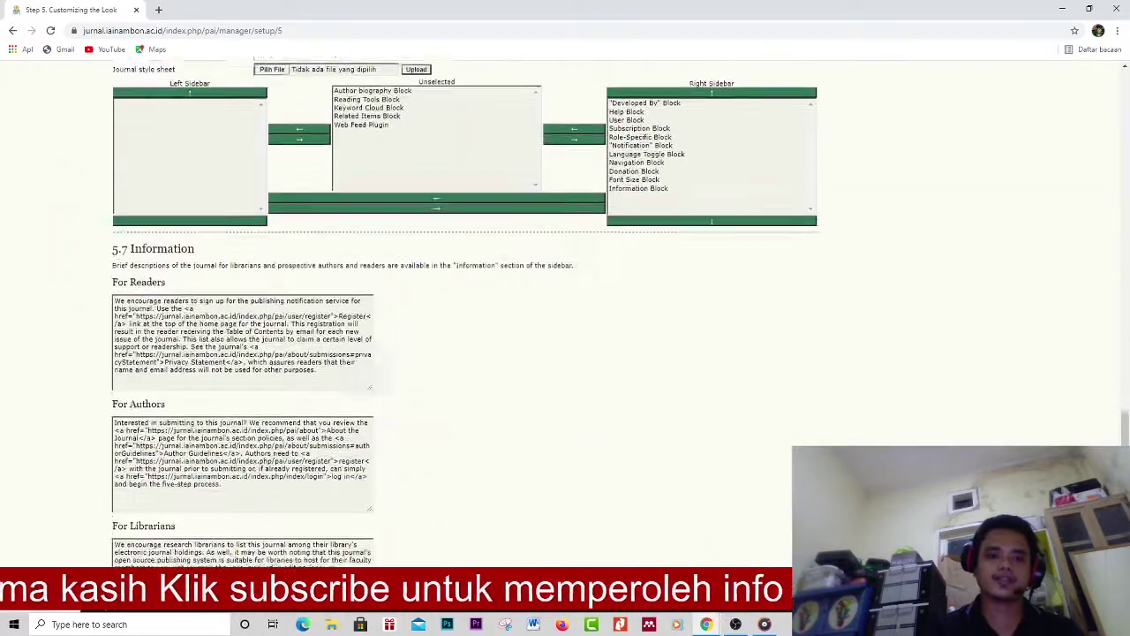
scroll(565, 318, down, 2)
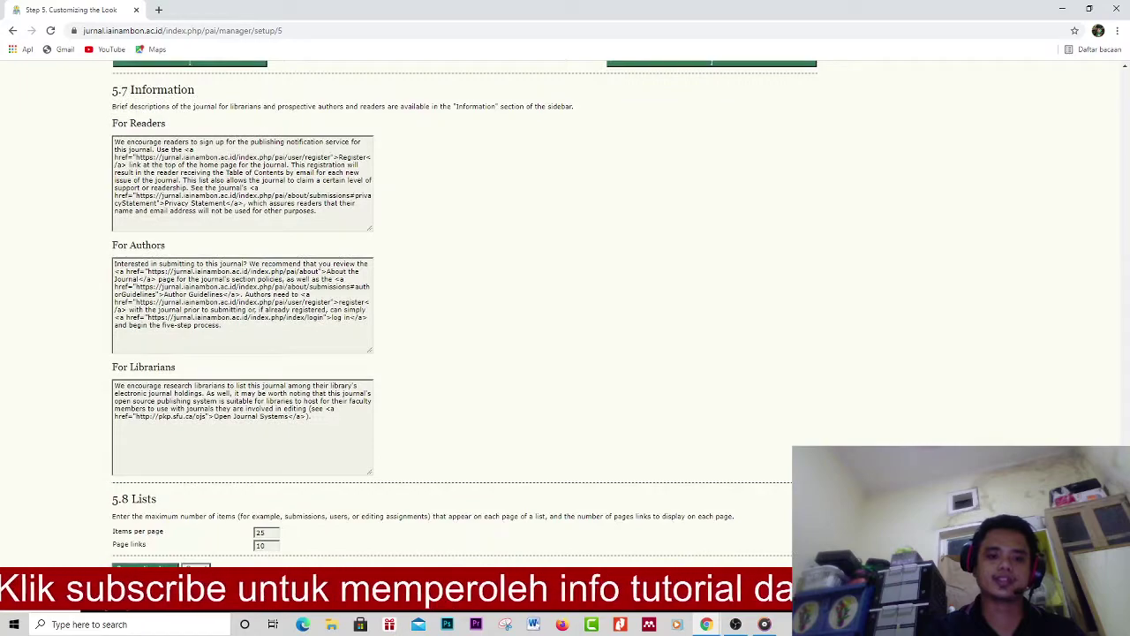
scroll(565, 318, up, 6)
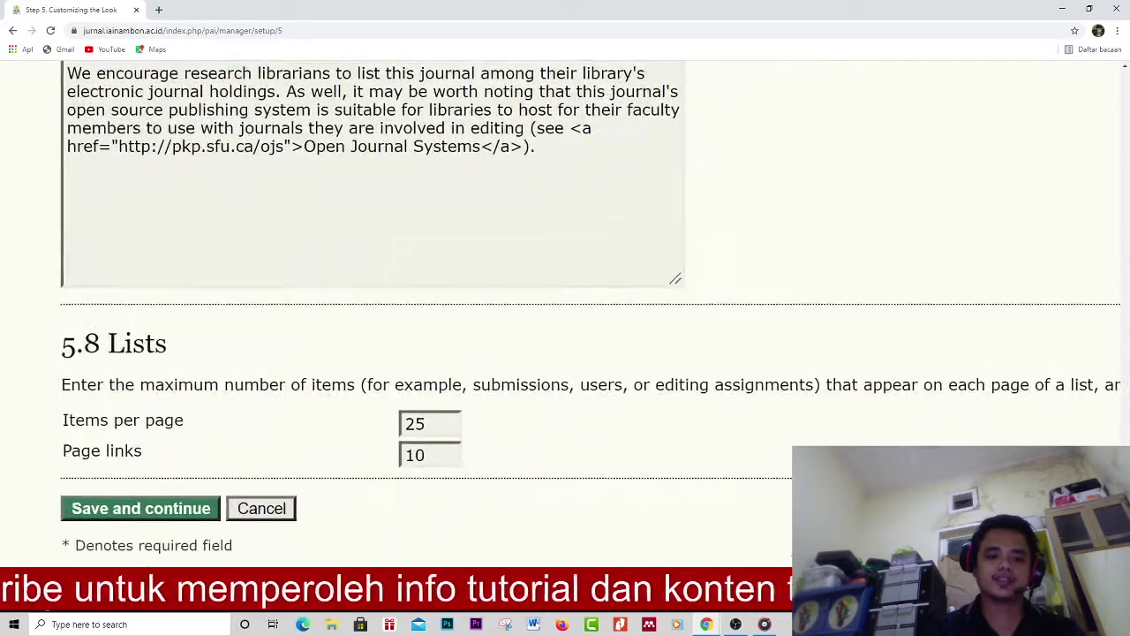
scroll(565, 318, down, 6)
scroll(565, 318, up, 15)
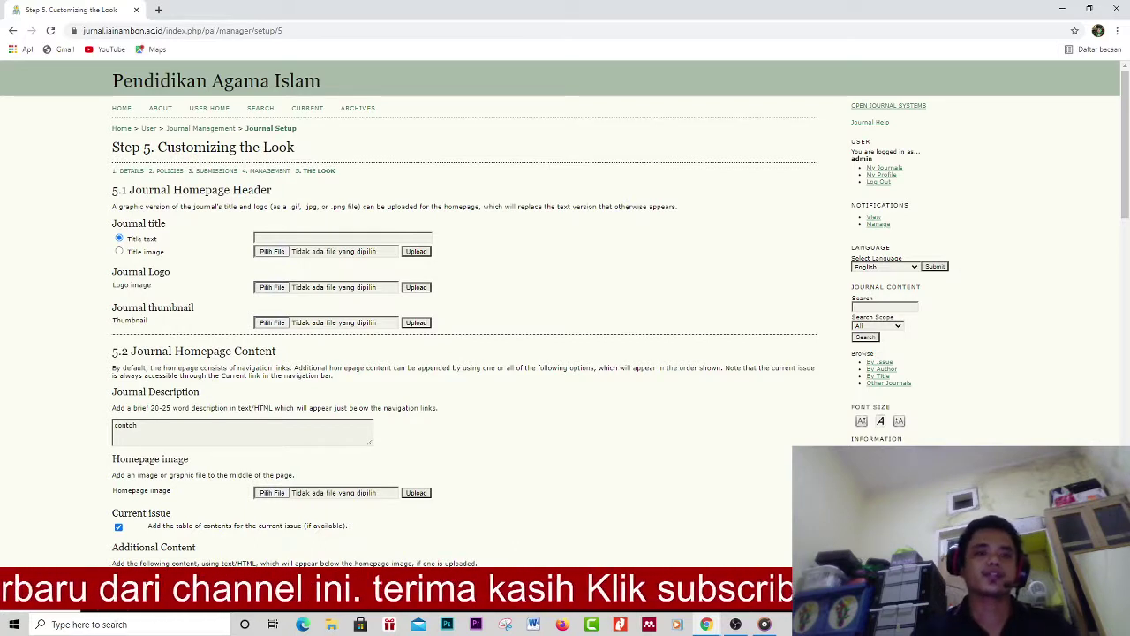
Leave the step 5 settings for User Home and follow the Site Administrator link.
click(210, 108)
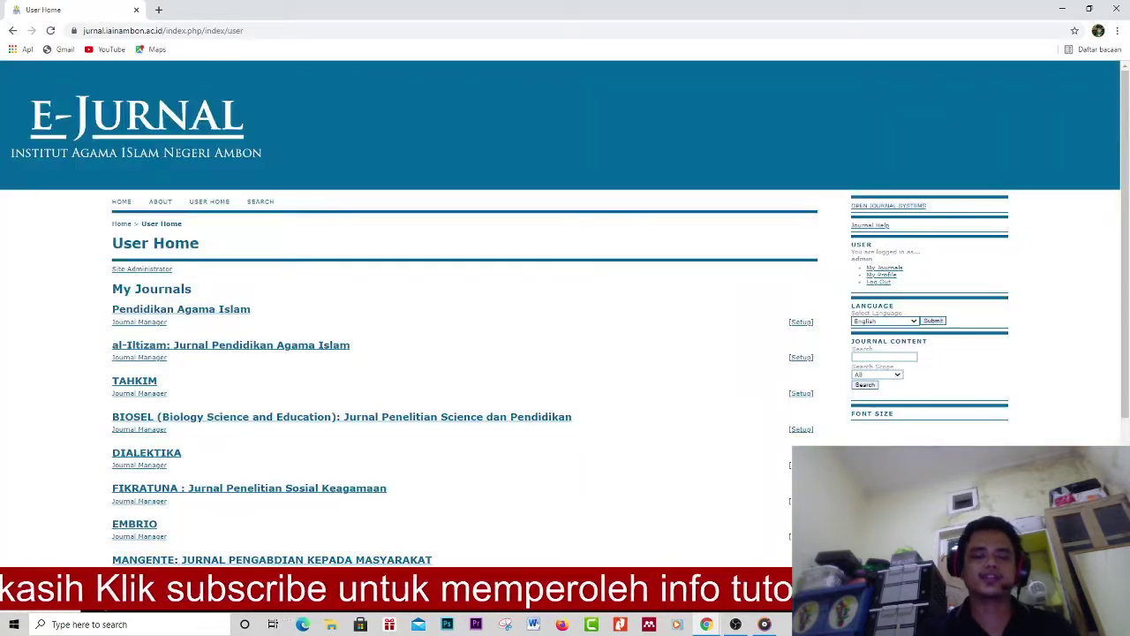
scroll(565, 353, up, 8)
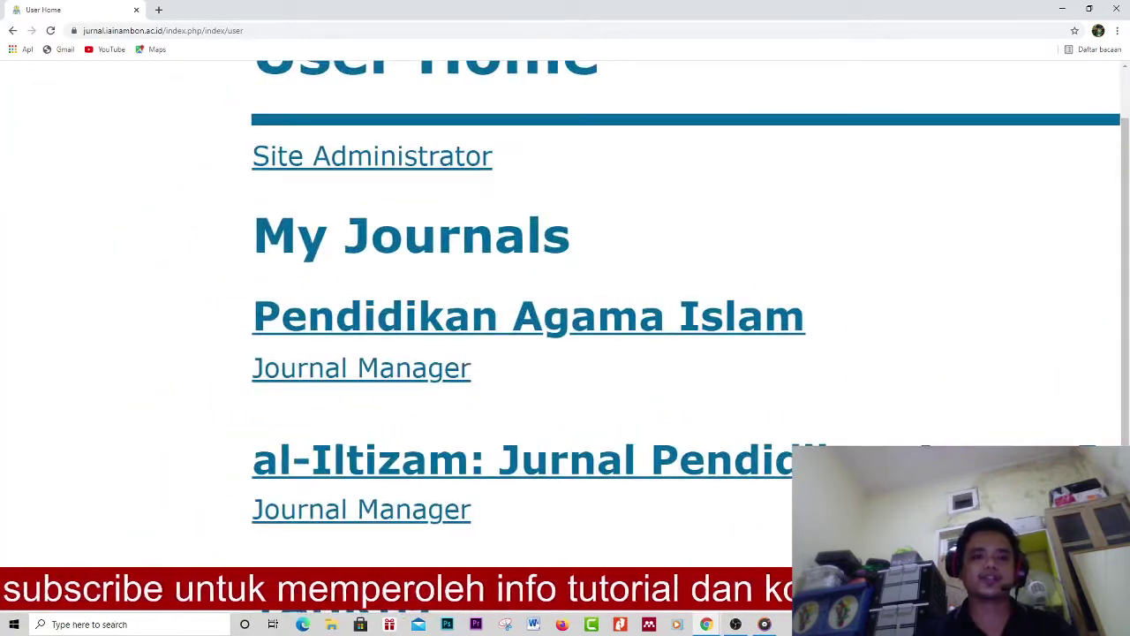
scroll(565, 318, up, 3)
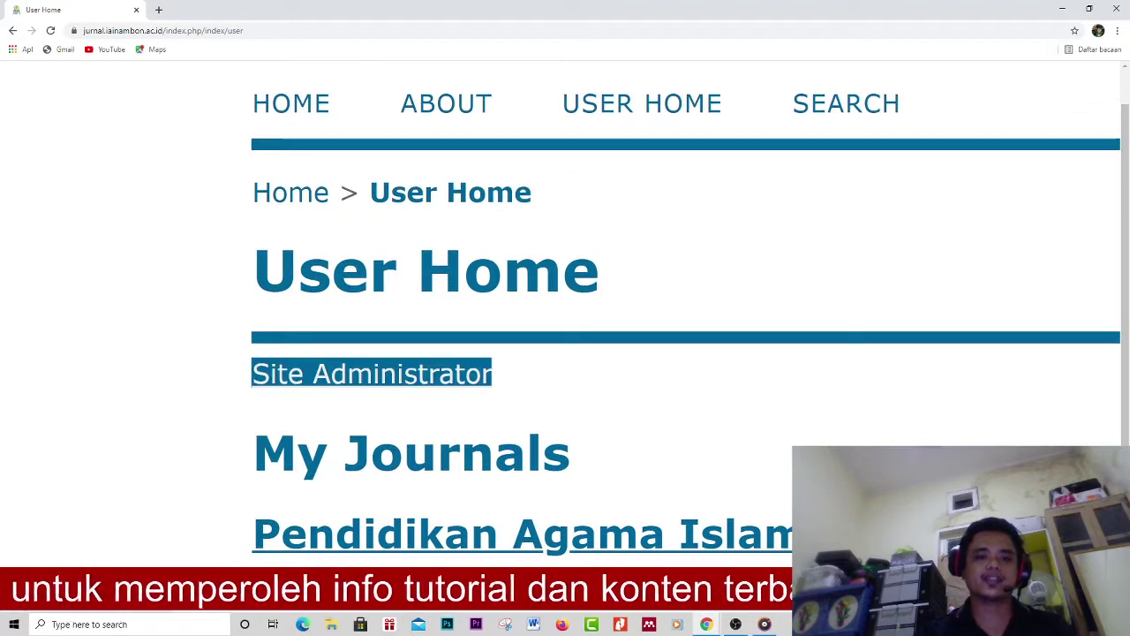
click(372, 374)
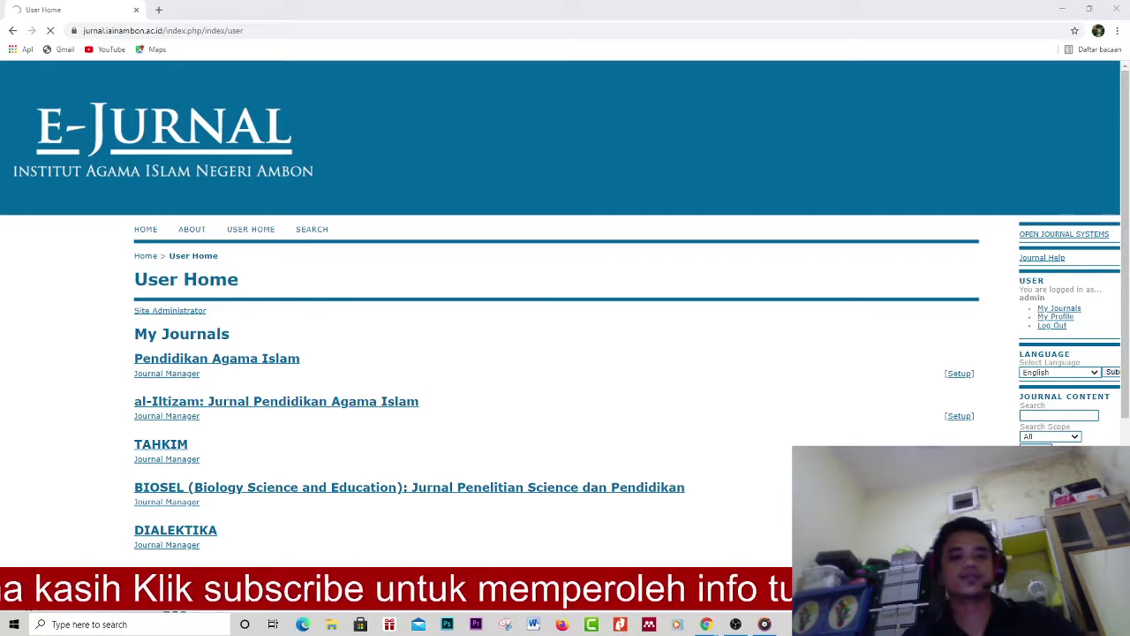
Try to open the Site Administrator page in a separate browser tab.
click(169, 311)
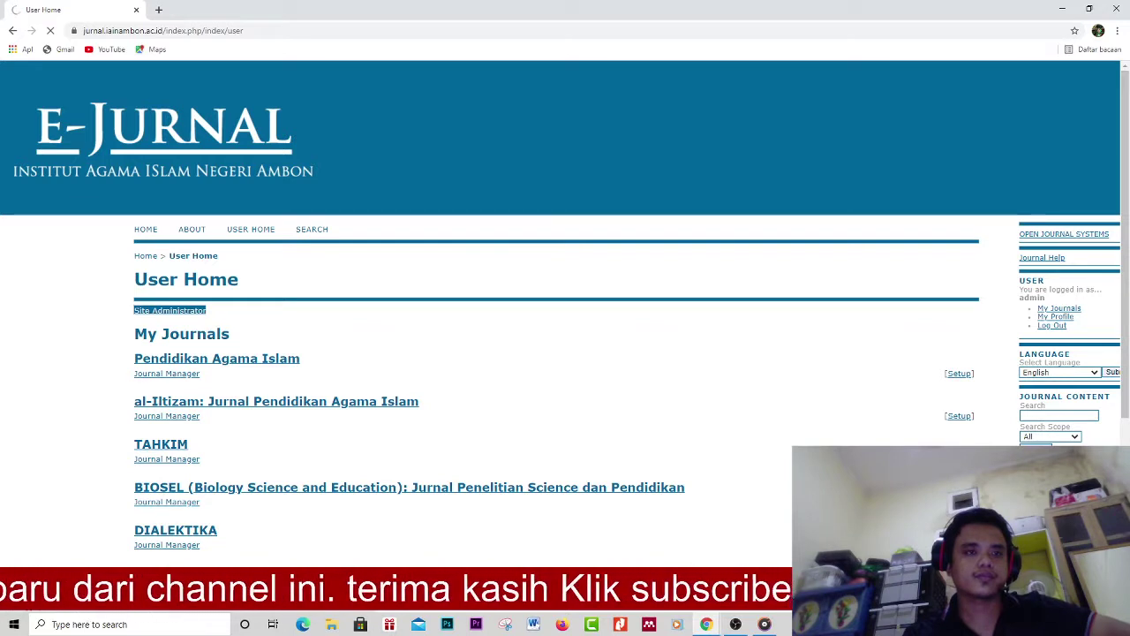
right_click(166, 311)
click(199, 321)
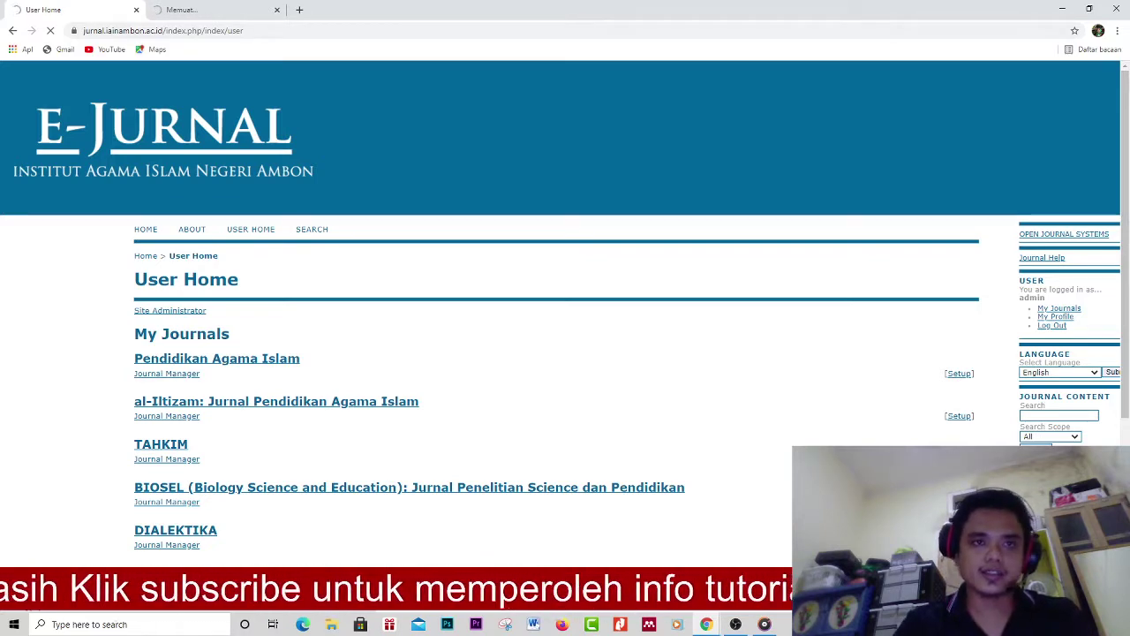
click(190, 9)
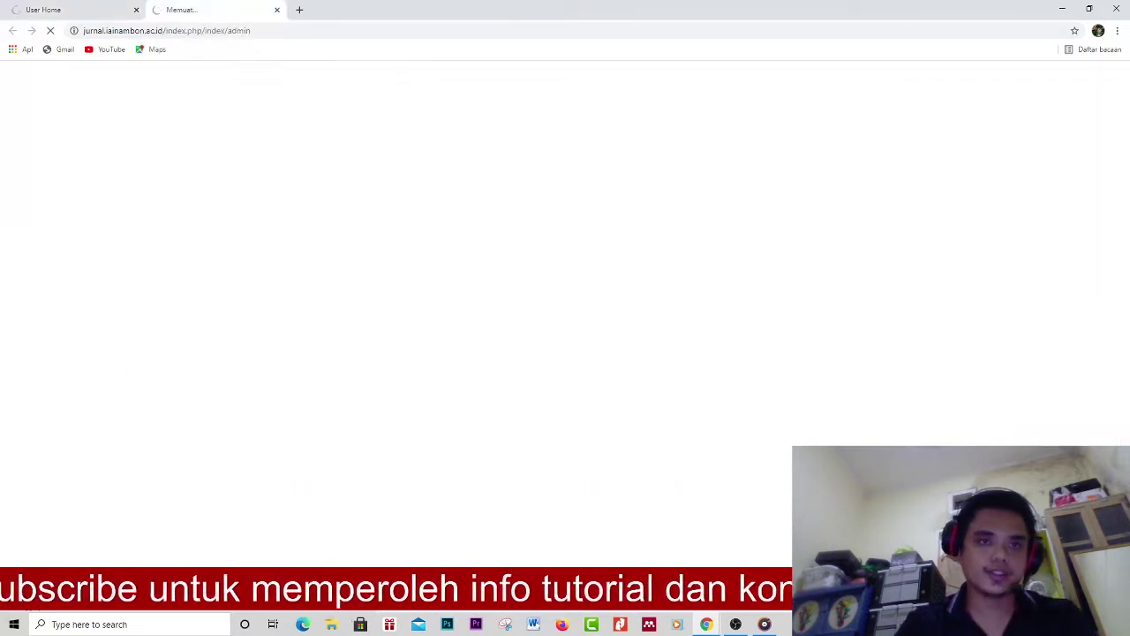
key(ctrl+1)
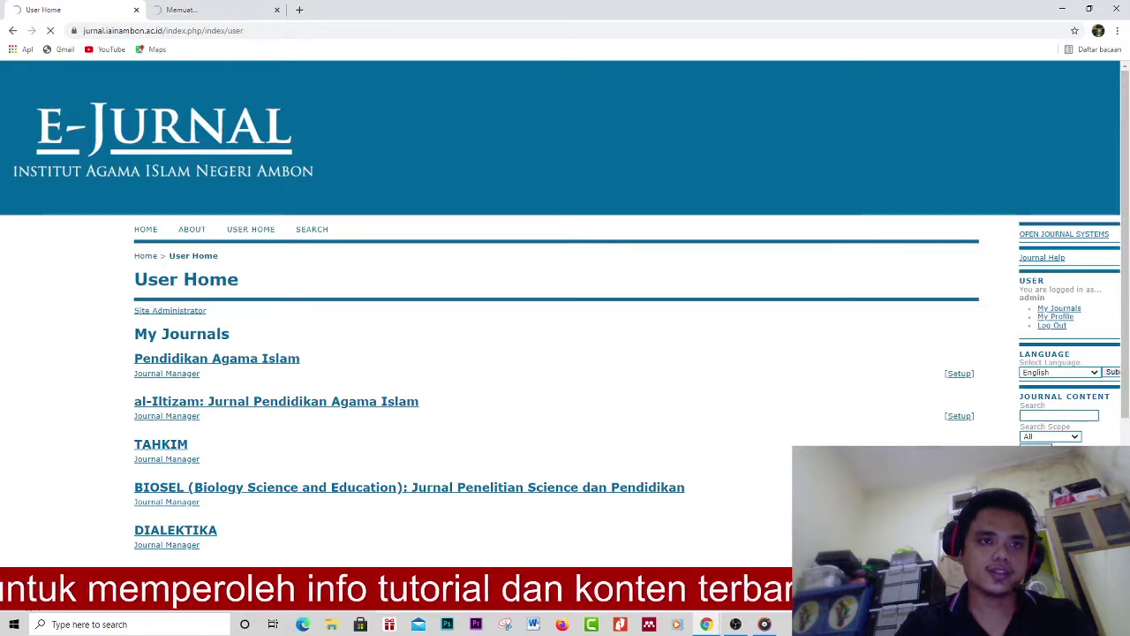
scroll(565, 353, down, 3)
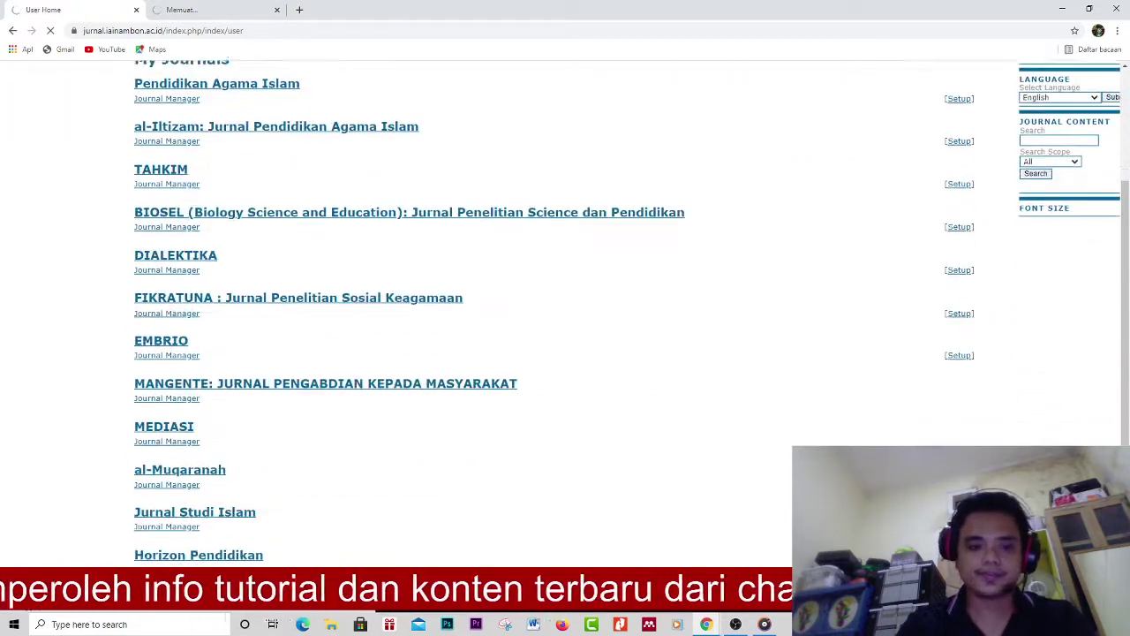
scroll(565, 353, up, 4)
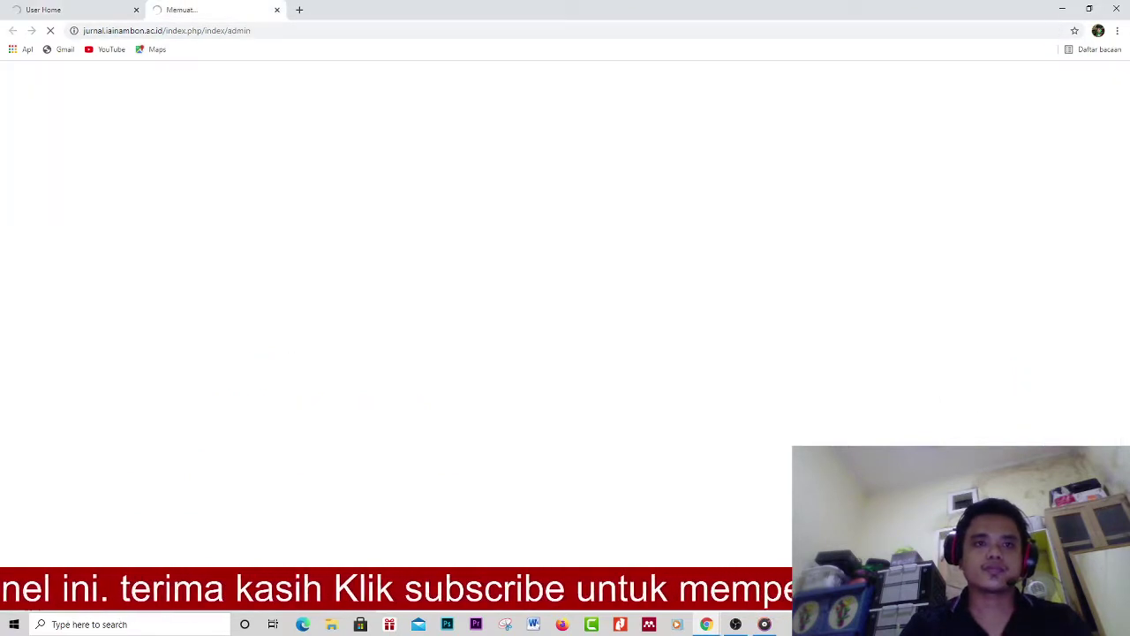
Load the e-journal site's homepage, jurnal.iainambon.ac.id, in the second browser tab.
click(167, 30)
text(ju)
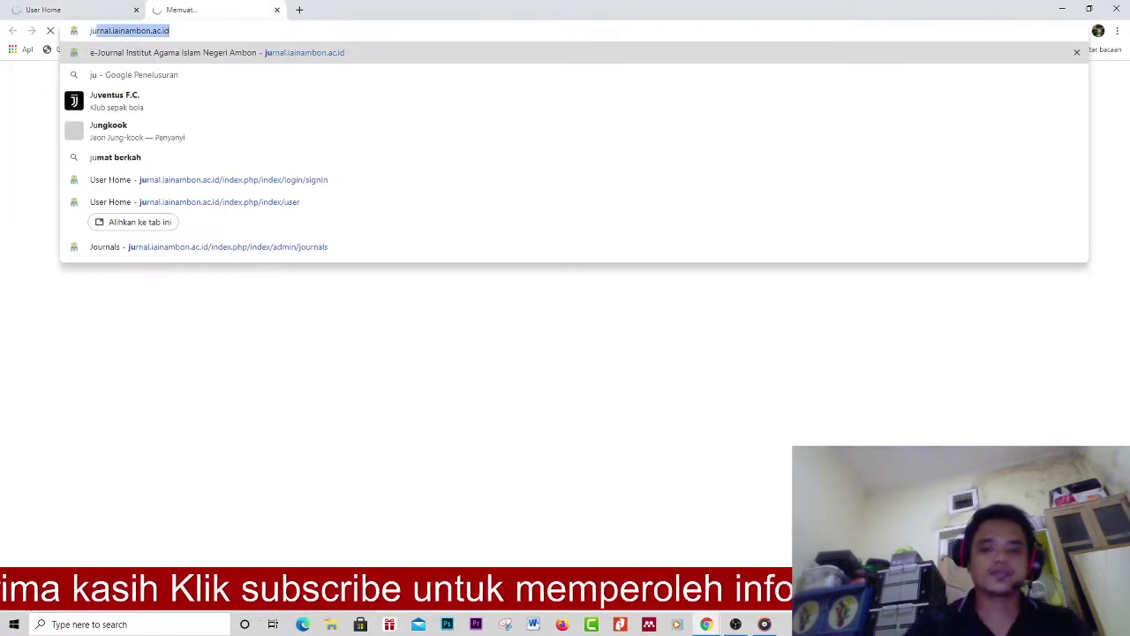
key(Return)
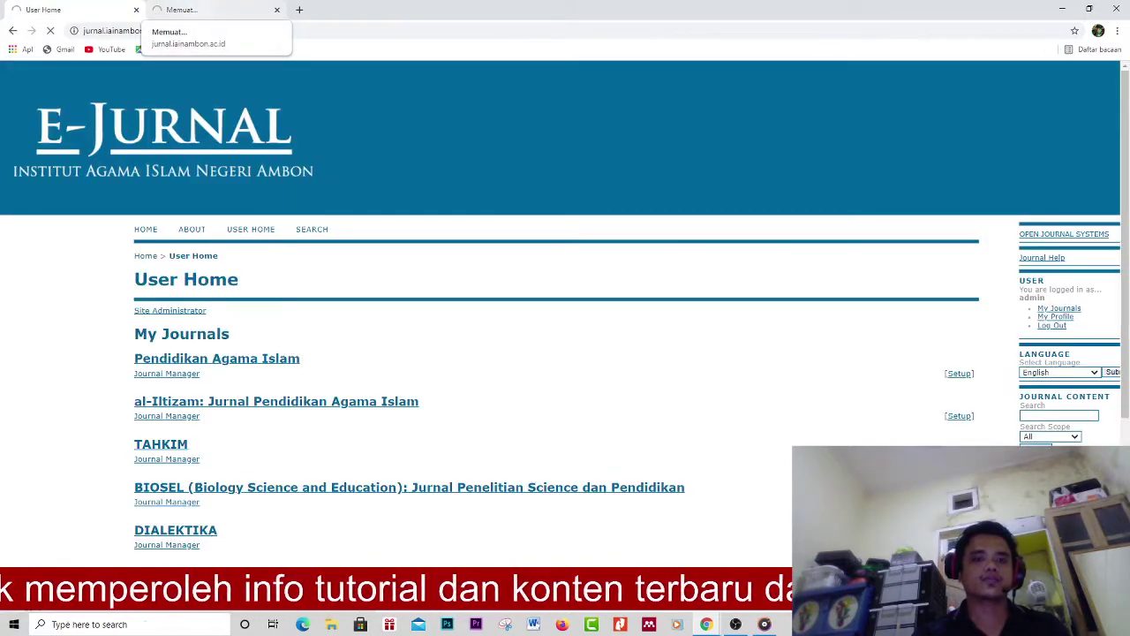
click(212, 9)
click(53, 9)
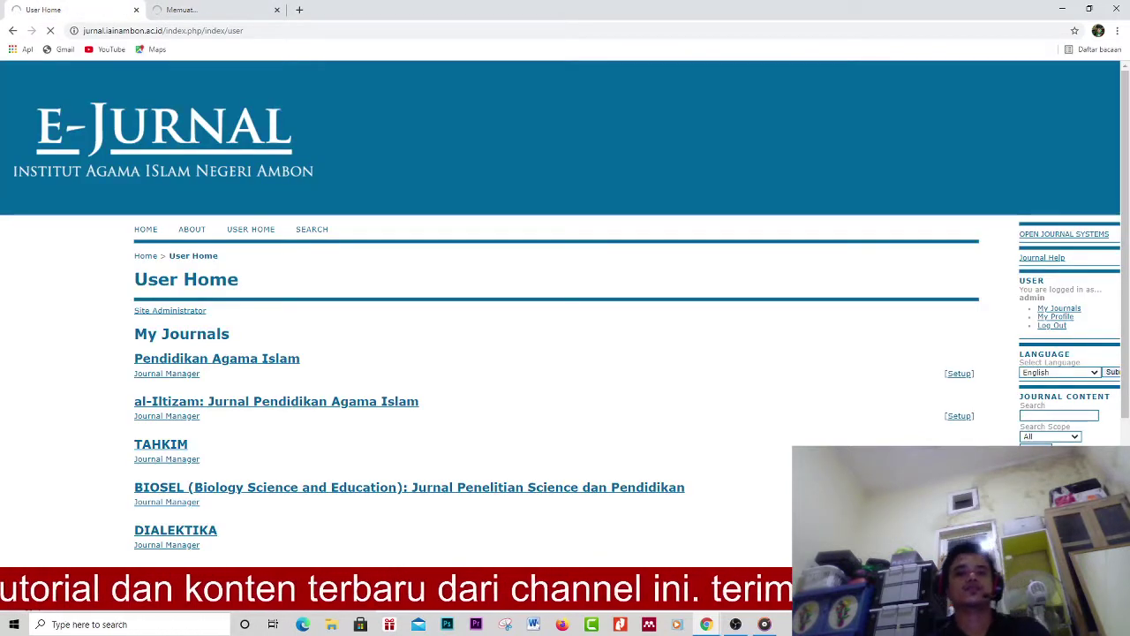
key(ctrl+Tab)
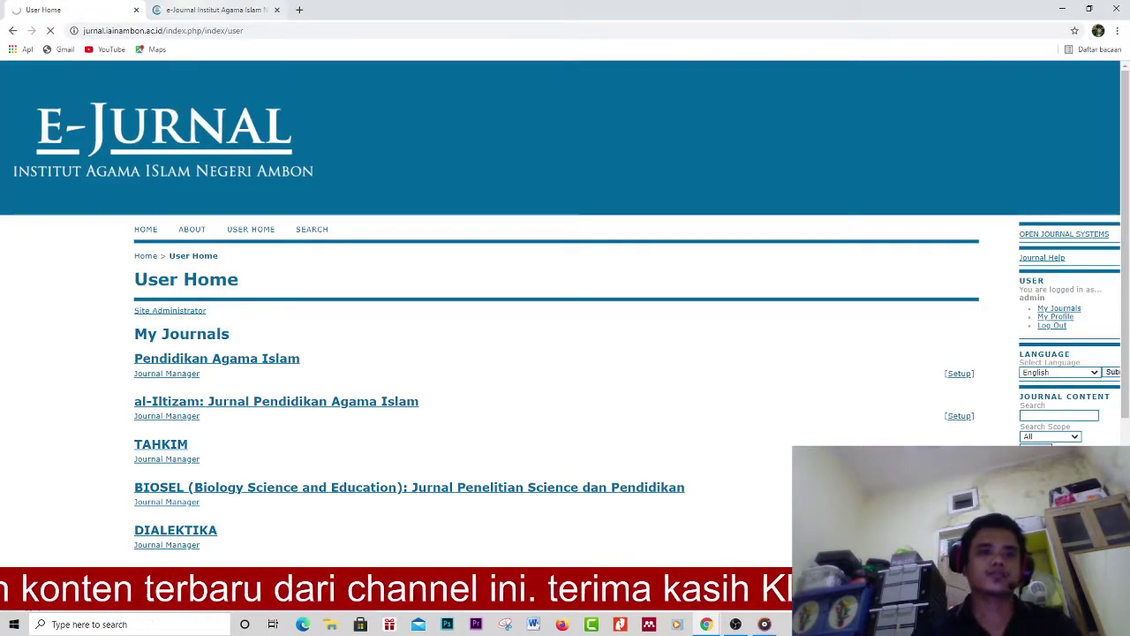
key(ctrl+Tab)
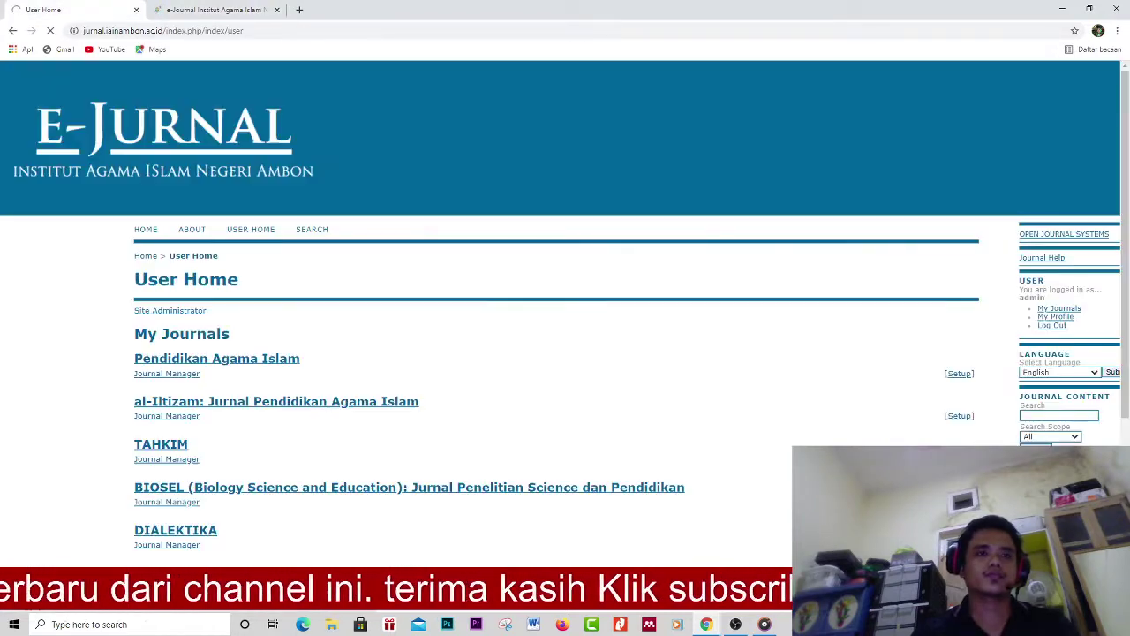
key(ctrl+Tab)
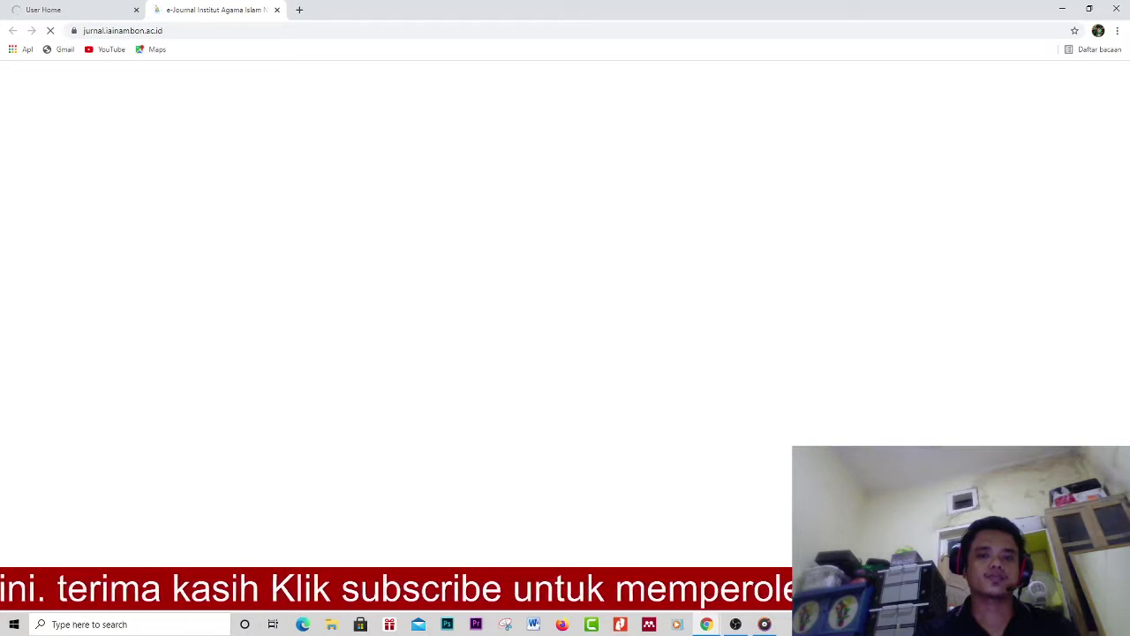
key(ctrl+Tab)
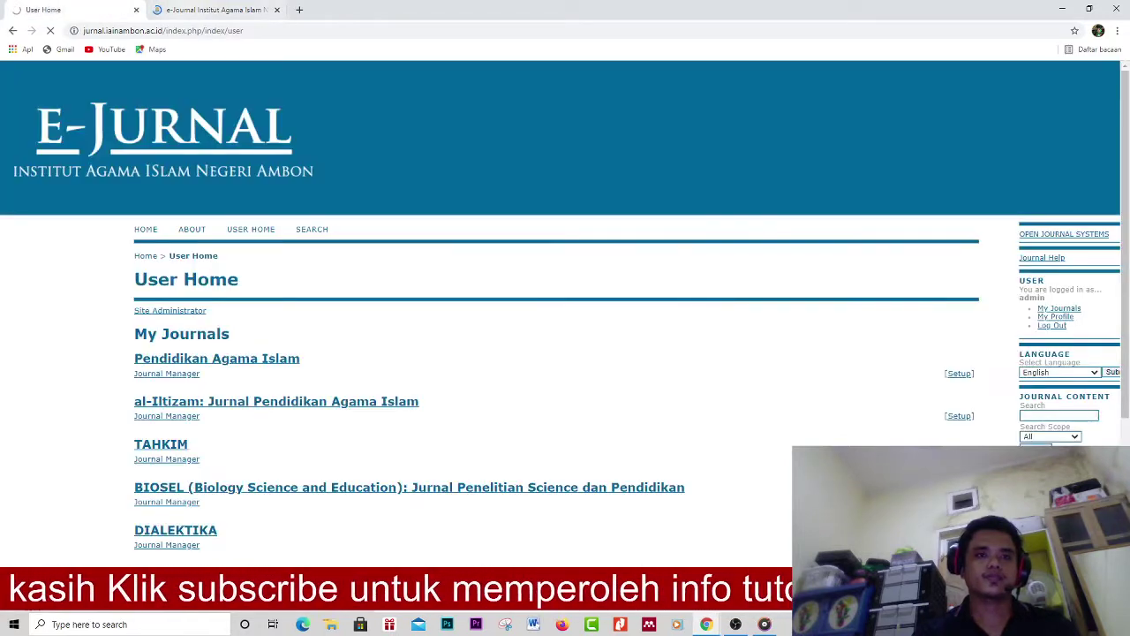
key(ctrl+Tab)
key(ctrl+Tab)
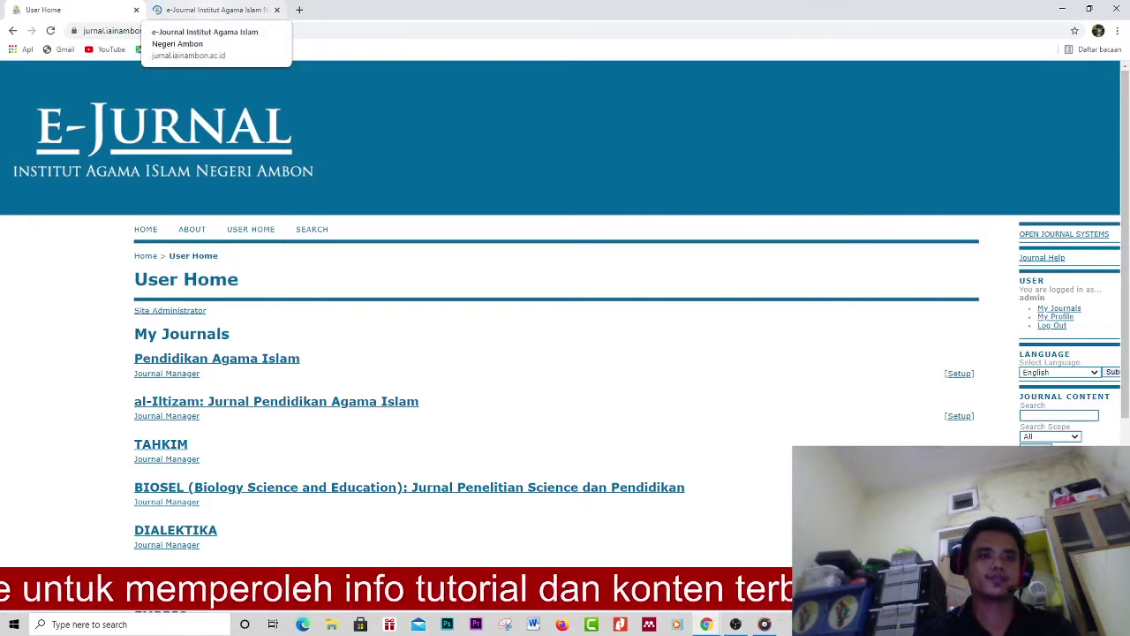
key(ctrl+Tab)
key(ctrl+Tab)
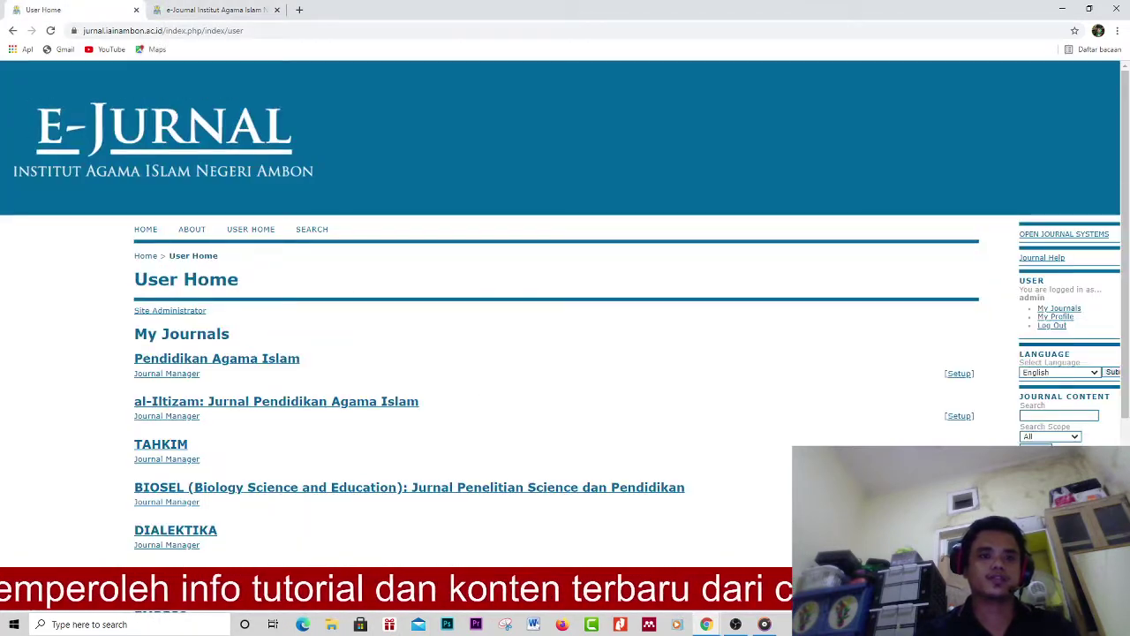
Open the Site Administration page from User Home and go to its Hosted Journals list.
click(169, 310)
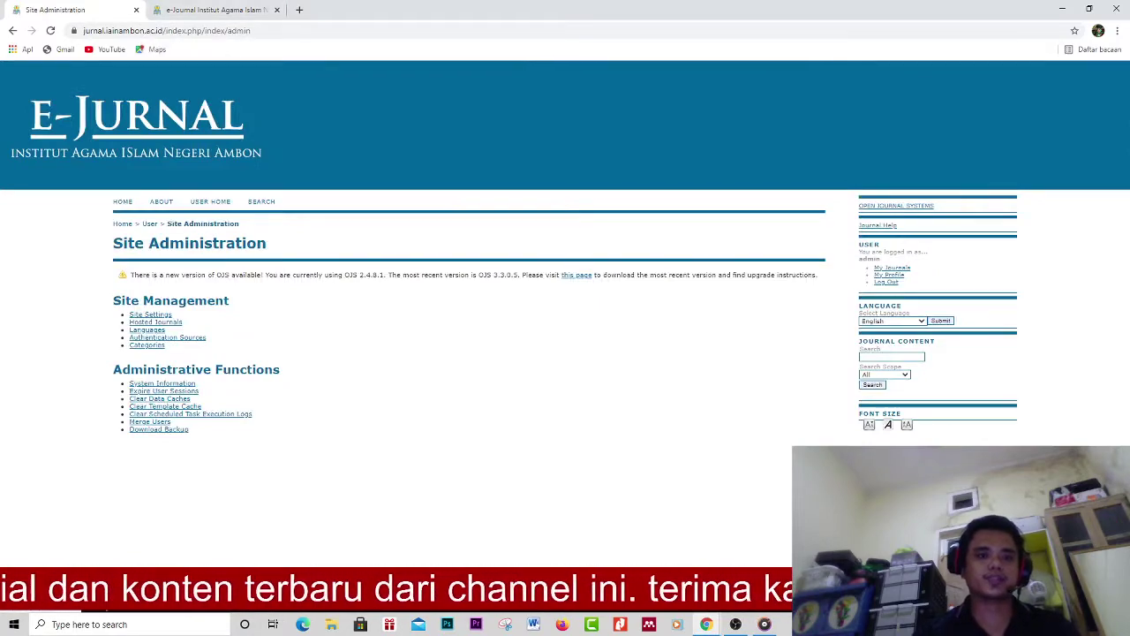
key(ctrl+plus)
key(ctrl+plus)
key(ctrl+plus)
key(ctrl+plus)
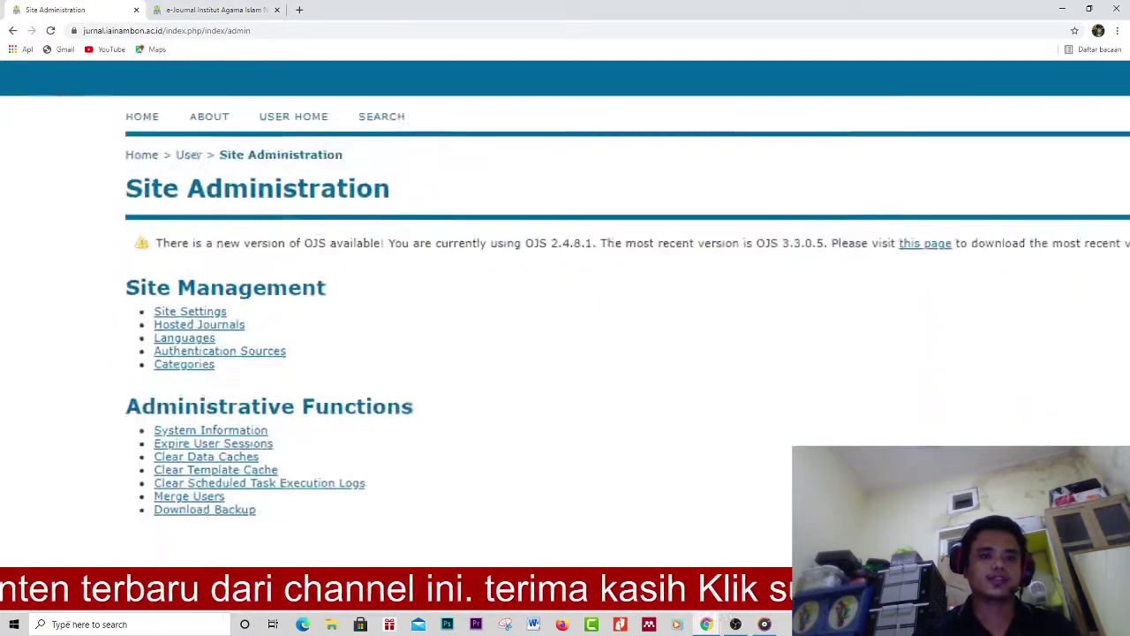
double_click(228, 347)
triple_click(250, 327)
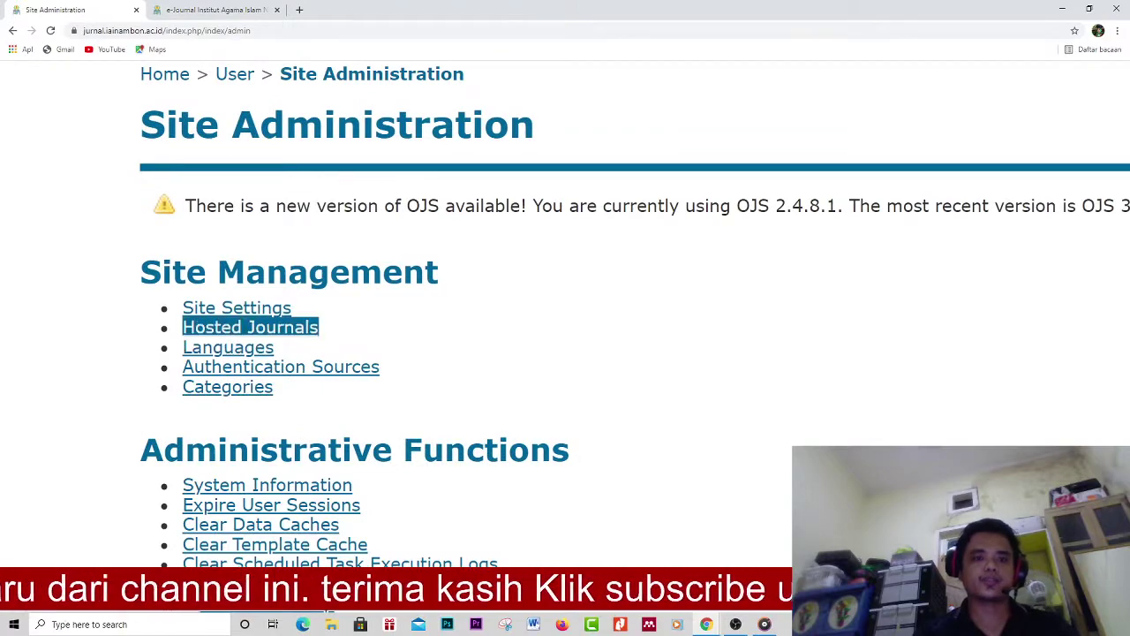
key(ctrl+plus)
click(246, 326)
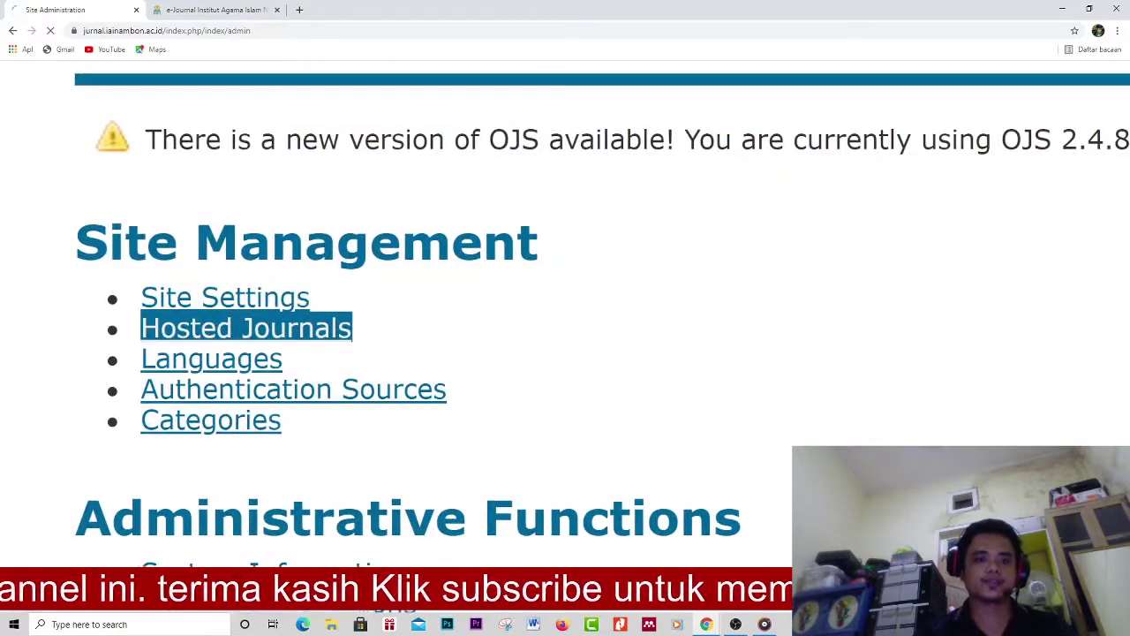
Permanently delete the hosted journal "Pendidikan Agama Islam" with path pai, and close the second browser tab showing the e-journal homepage.
triple_click(186, 307)
key(ctrl+plus)
key(ctrl+plus)
key(ctrl+plus)
key(ctrl+plus)
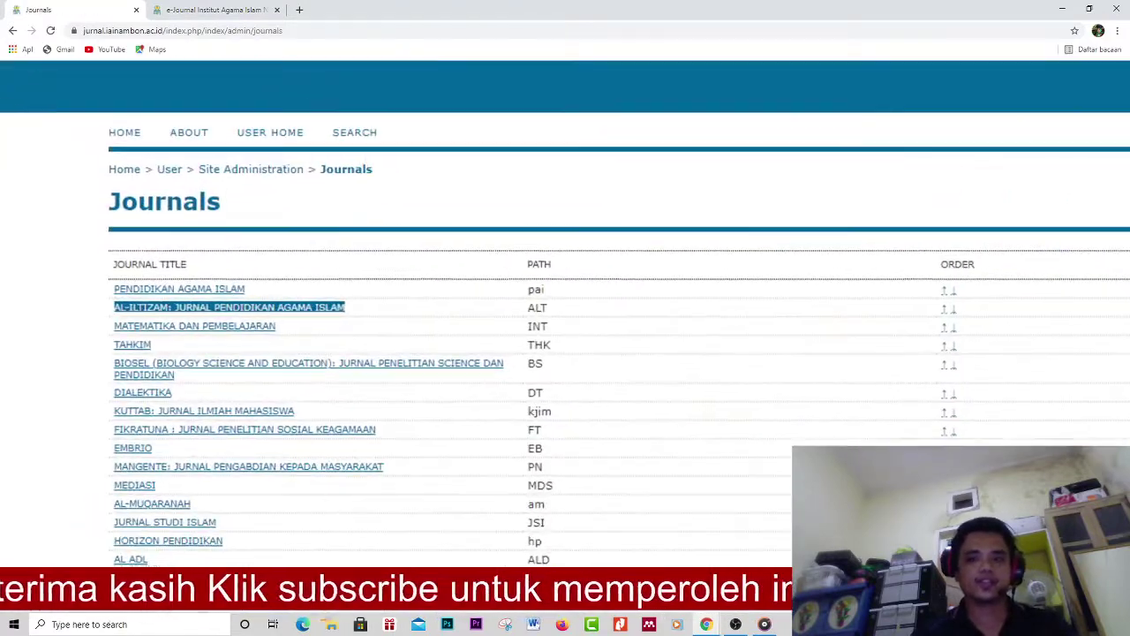
triple_click(186, 286)
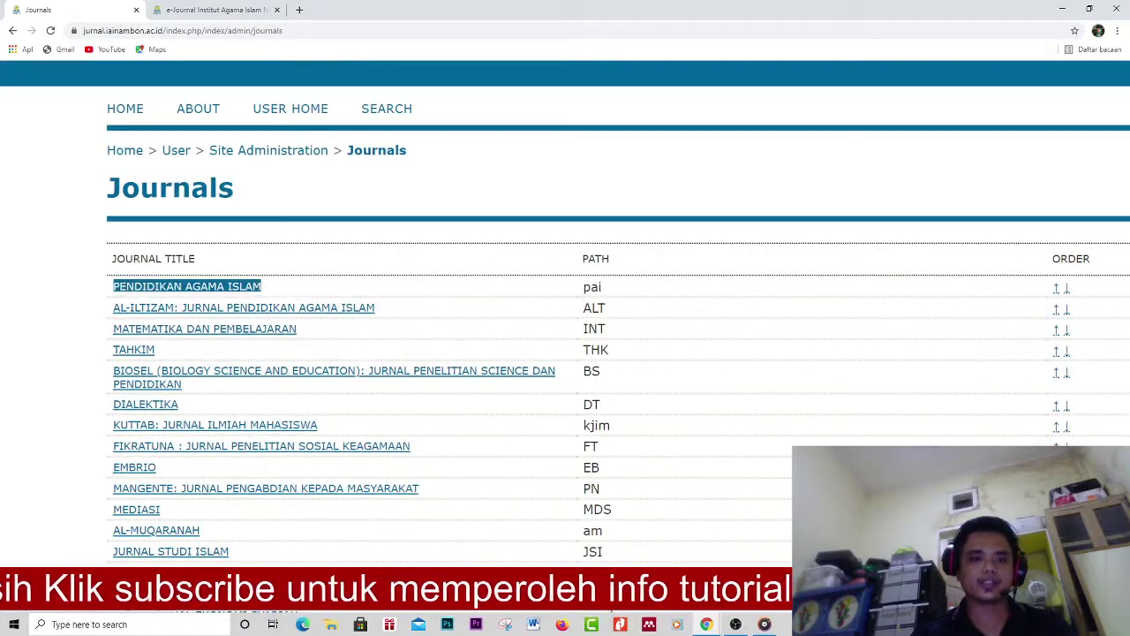
click(186, 286)
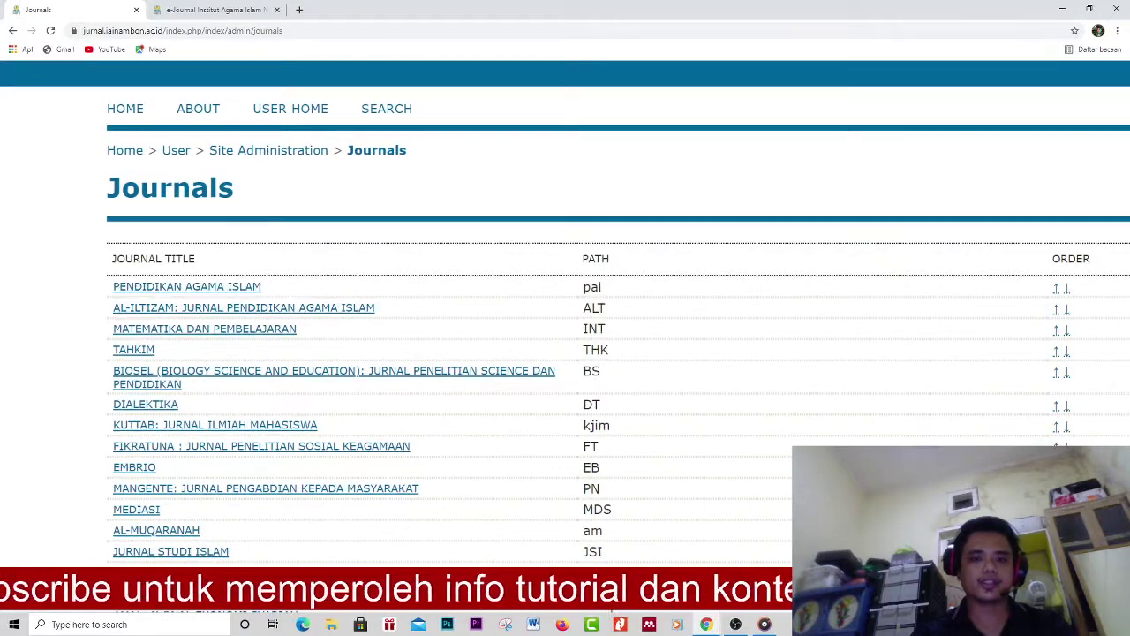
scroll(566, 354, right, 8)
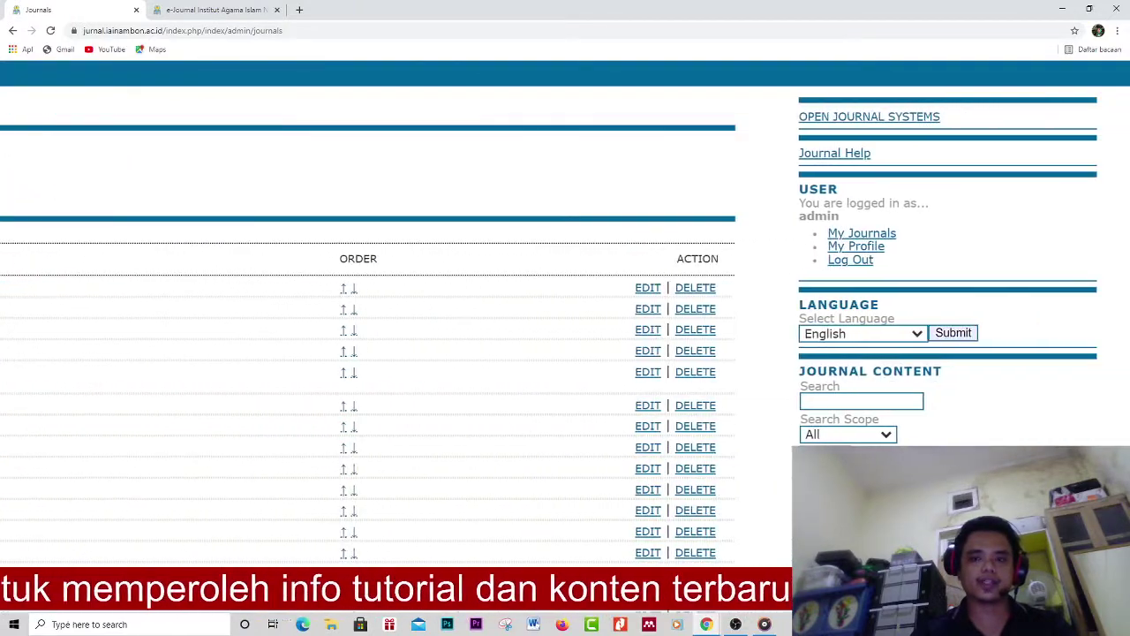
drag(712, 287, 670, 288)
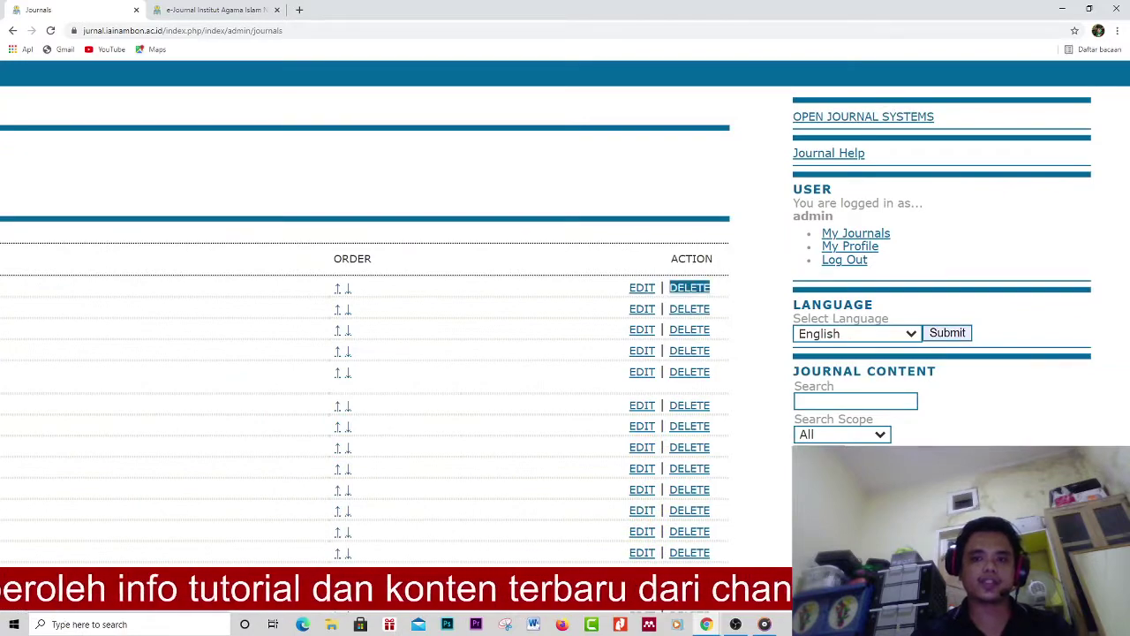
scroll(565, 353, left, 8)
scroll(565, 353, left, 1)
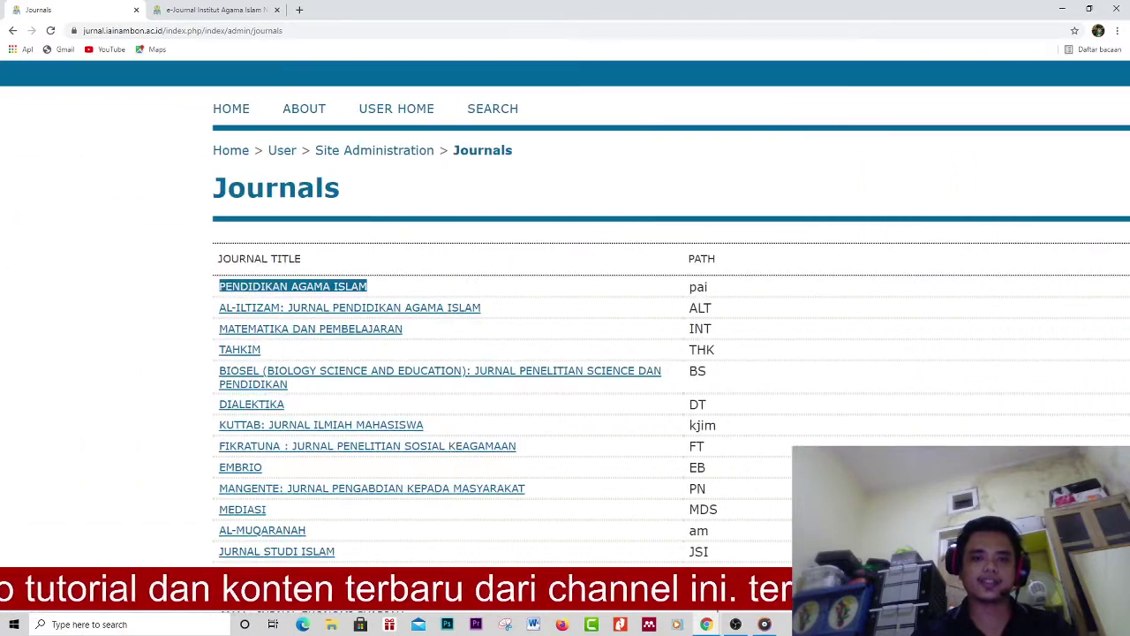
scroll(565, 353, right, 8)
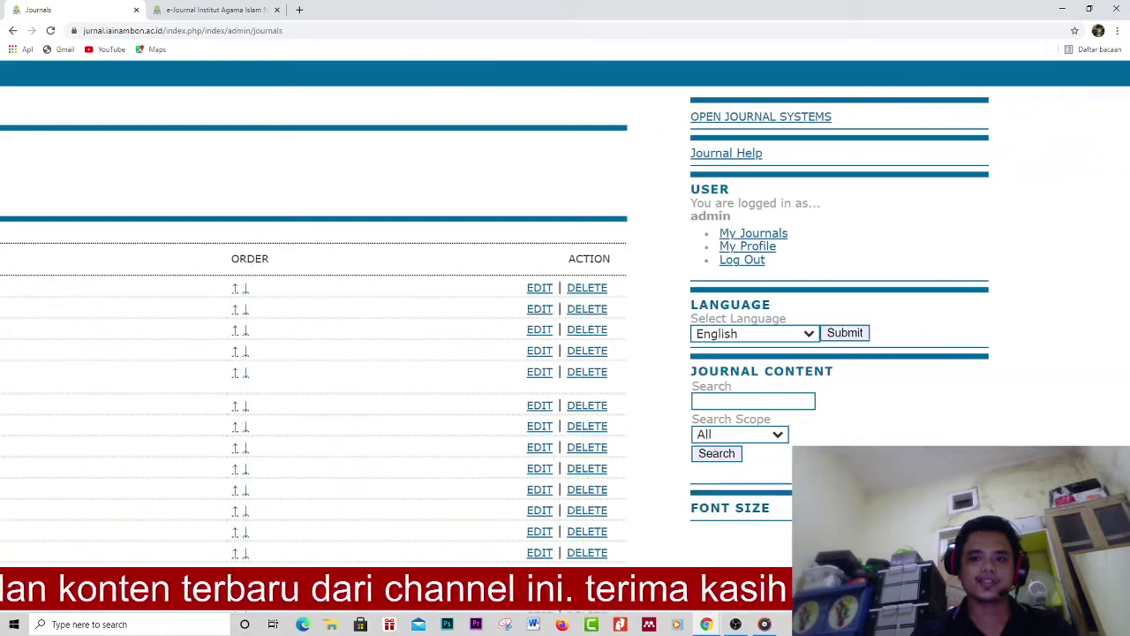
drag(608, 288, 567, 287)
key(Return)
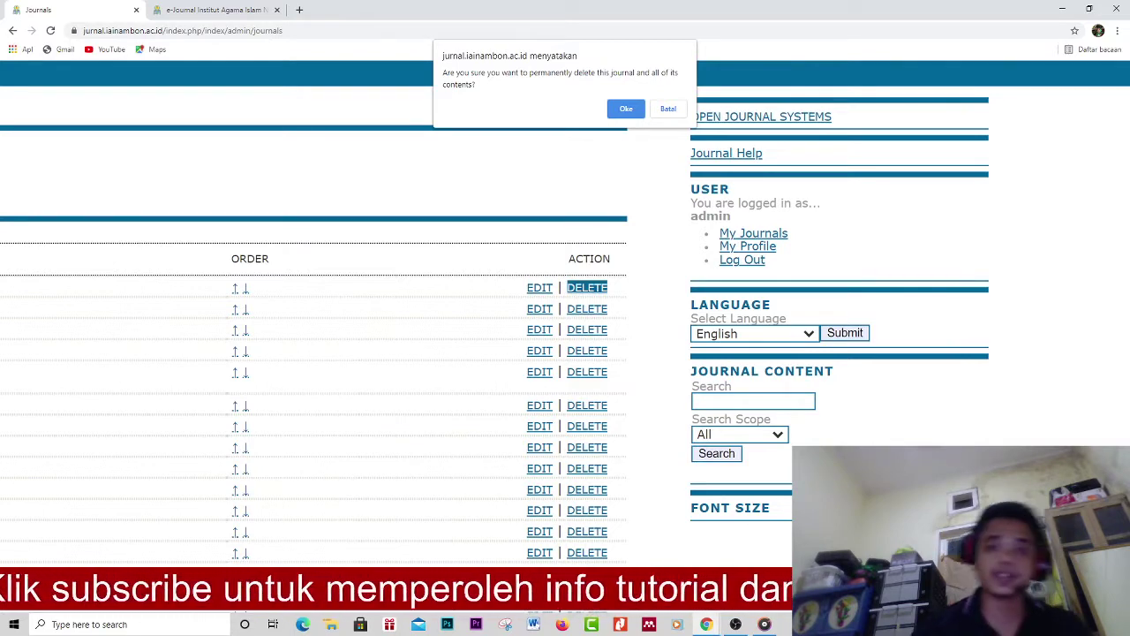
key(Return)
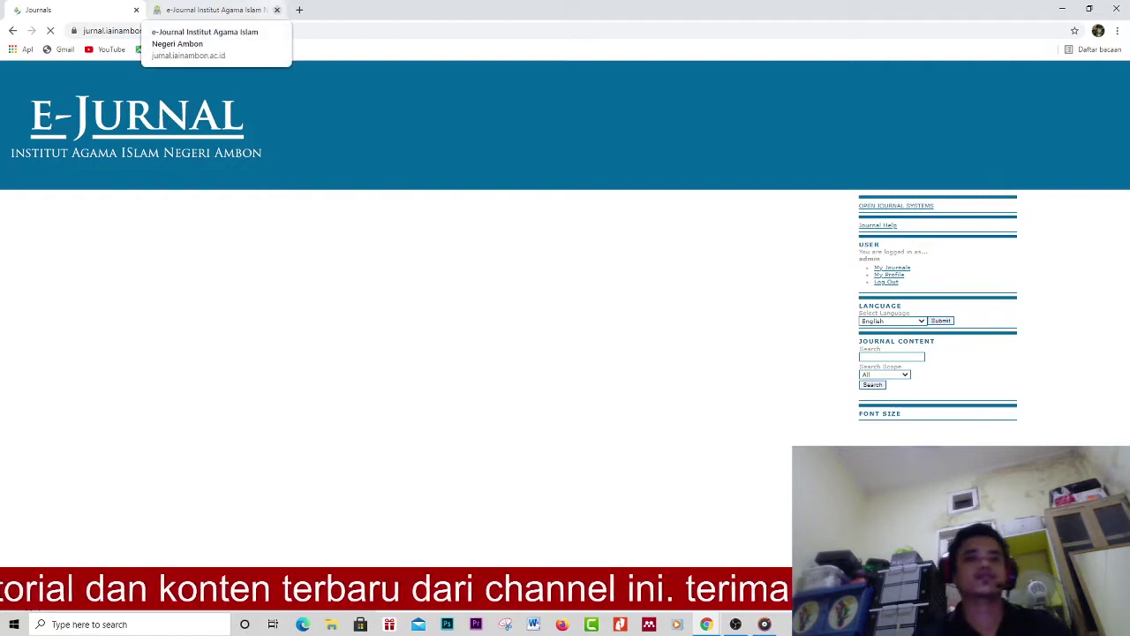
click(277, 9)
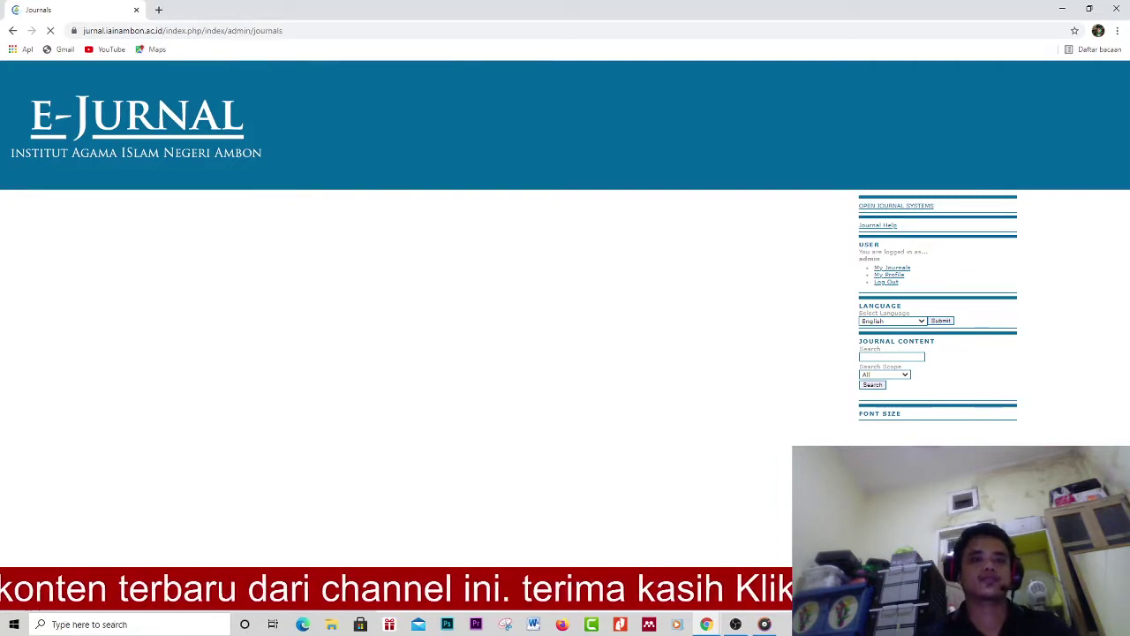